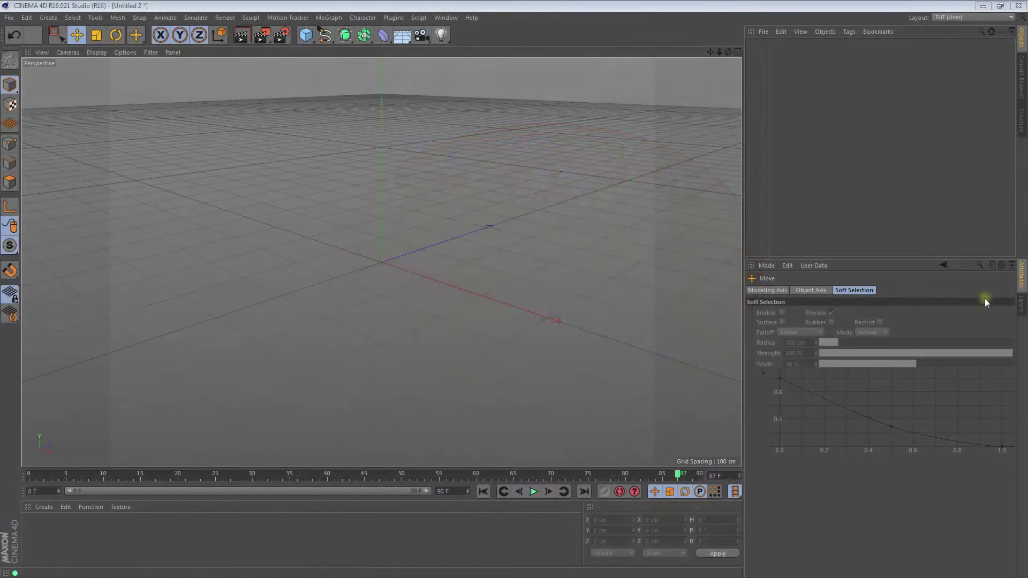
Add a Sphere primitive and raise its Segments from 24 to 100.
left_click(306, 35)
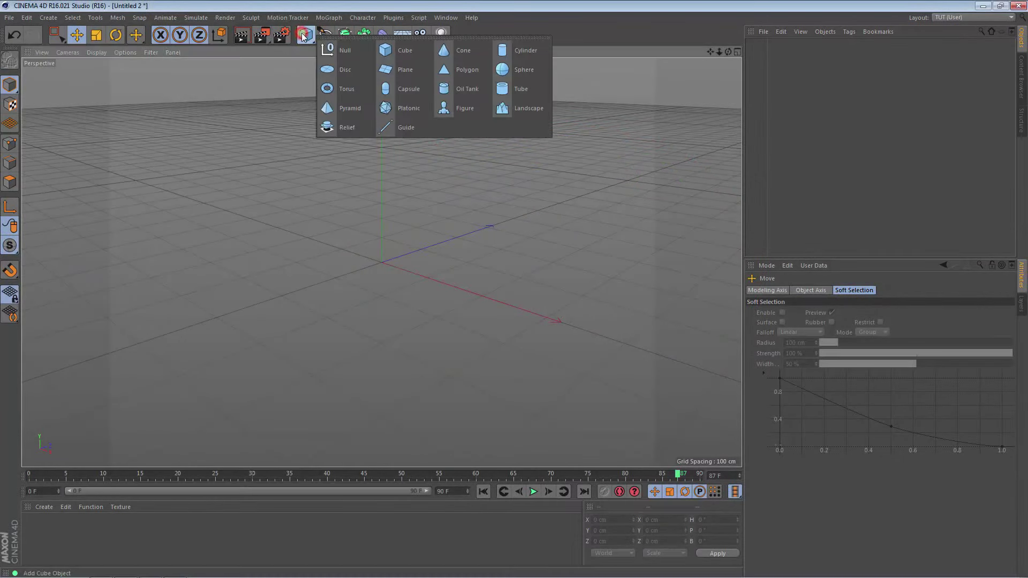
left_click(512, 71)
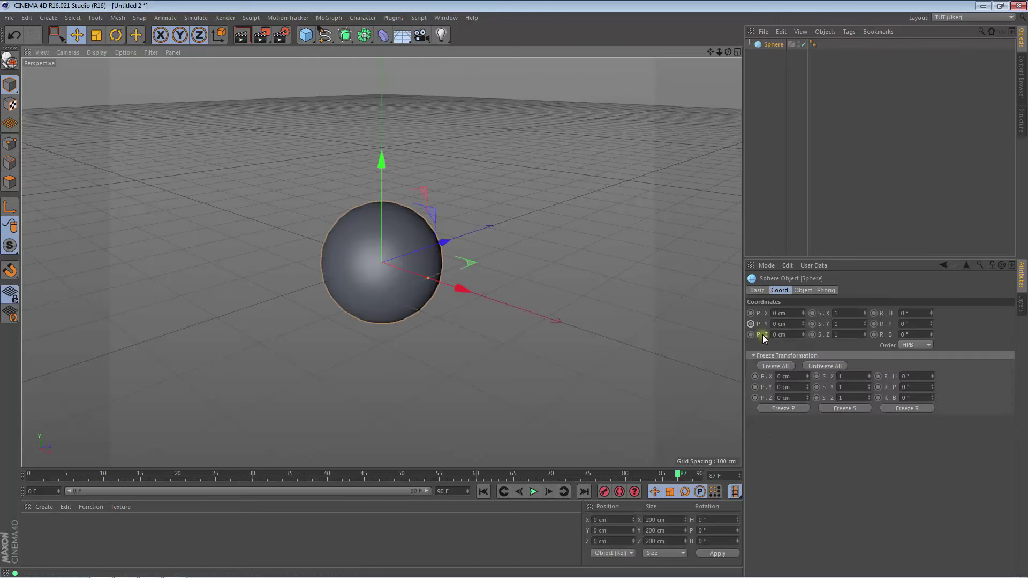
left_click(803, 289)
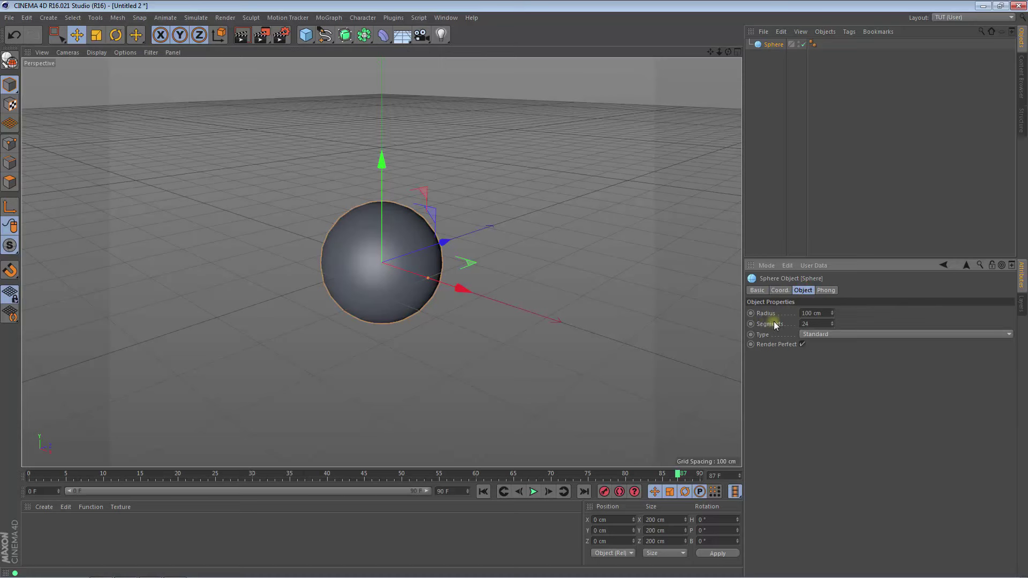
left_click(823, 322)
type("100")
Set the sphere Type to Hemisphere and its R.P rotation to 180° so it opens upward.
left_click(863, 334)
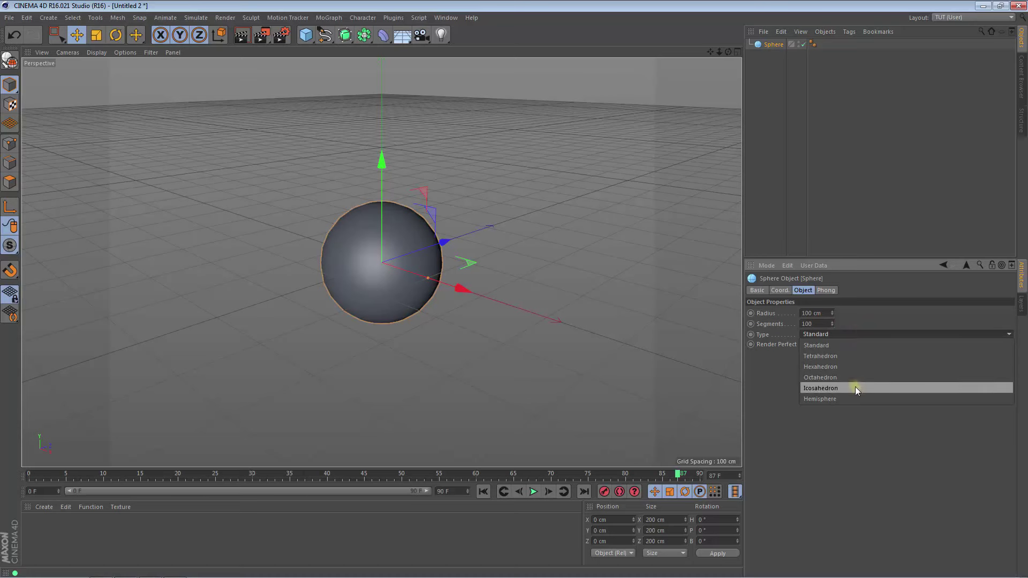
left_click(830, 400)
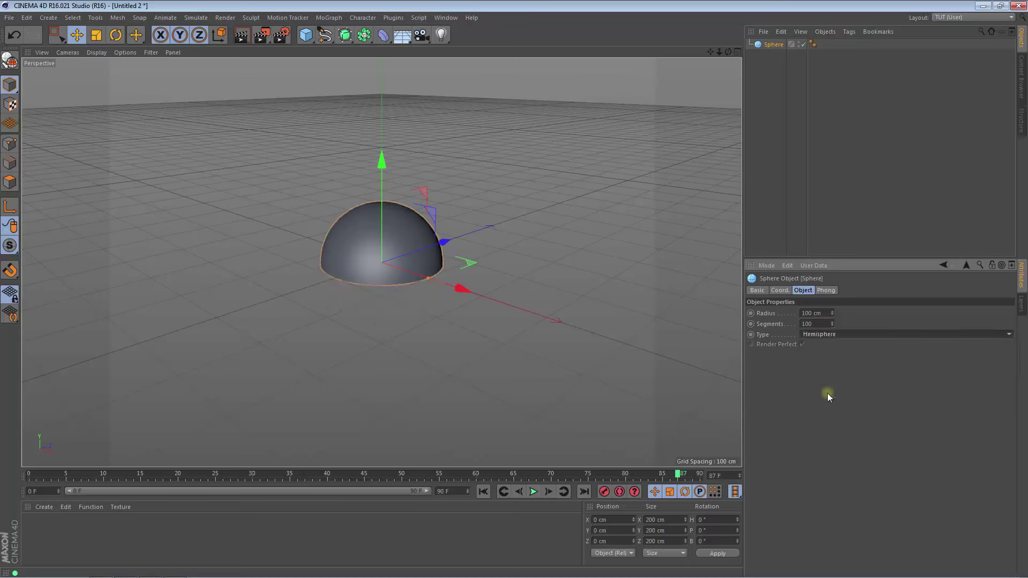
left_click(779, 290)
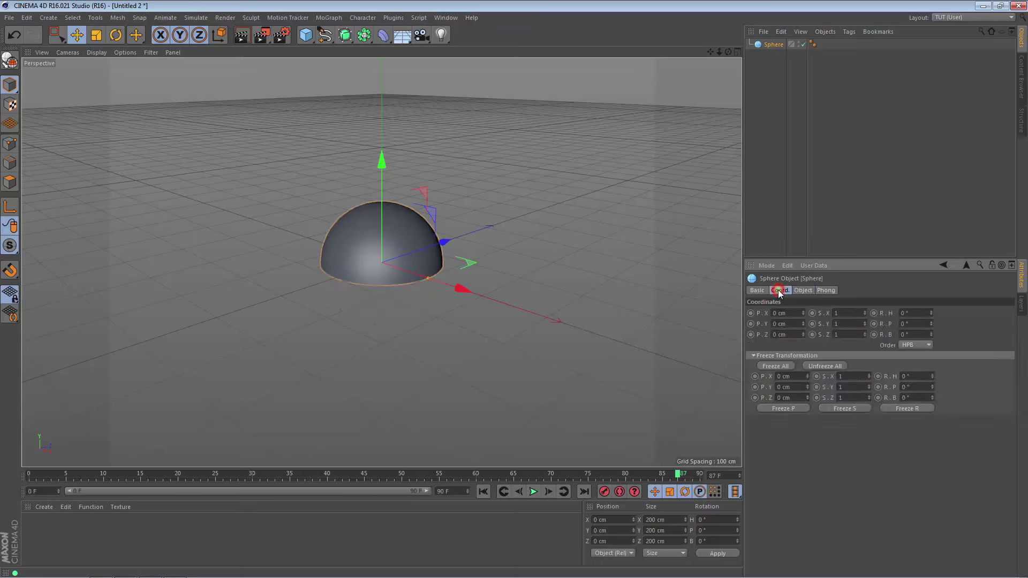
left_click(903, 323)
type("19")
key("BackSpace")
type("80")
key("Return")
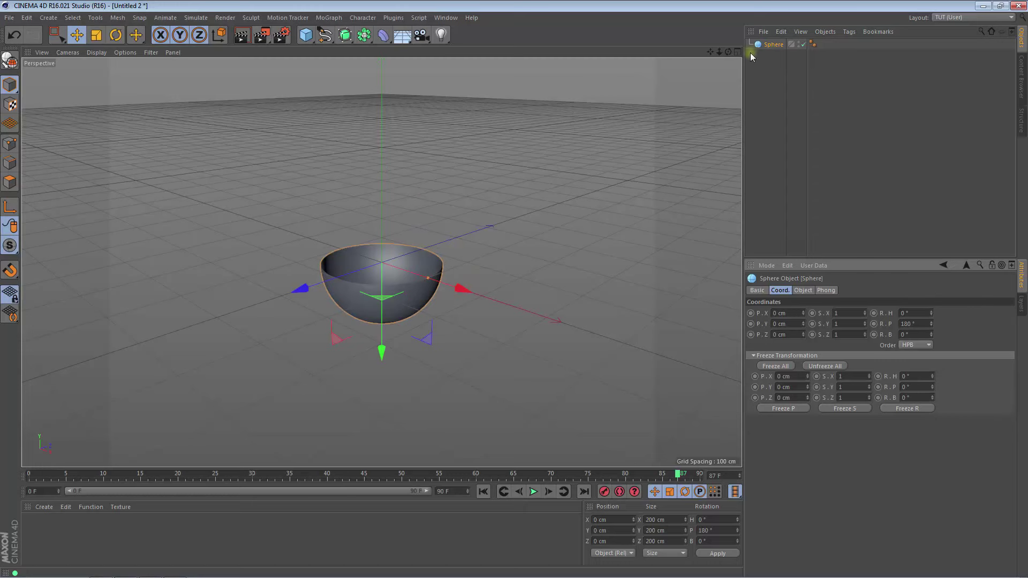
left_click_drag(721, 50, 727, 17)
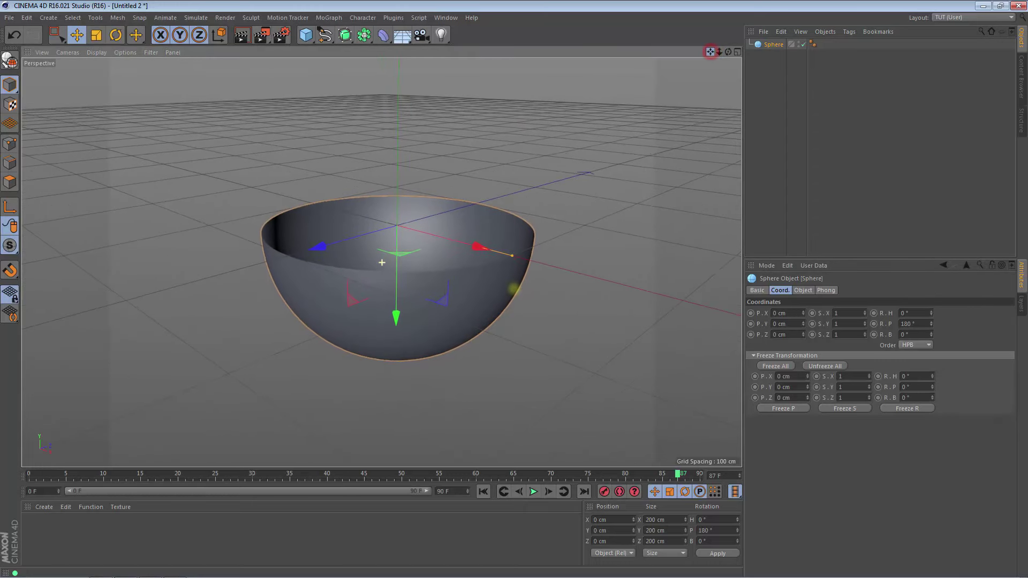
Make the hemisphere editable, select all its polygons, and extrude them by 10 cm.
left_click(7, 61)
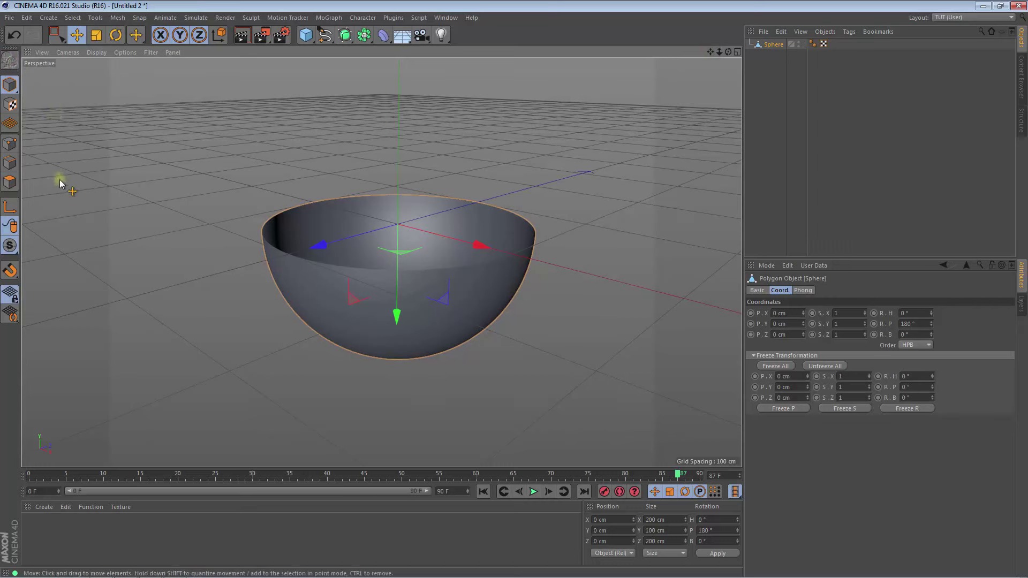
left_click(10, 182)
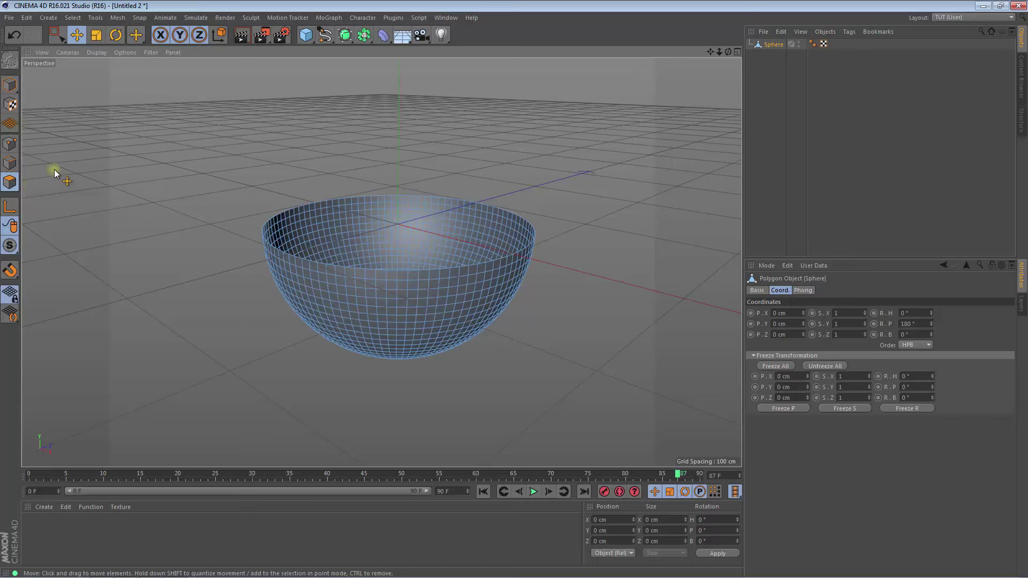
left_click(72, 18)
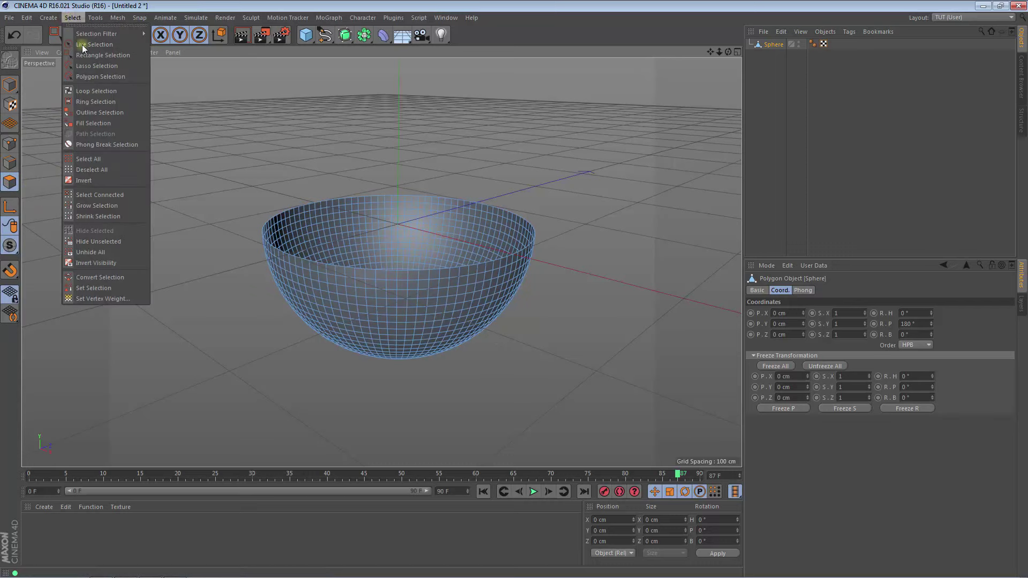
left_click(90, 159)
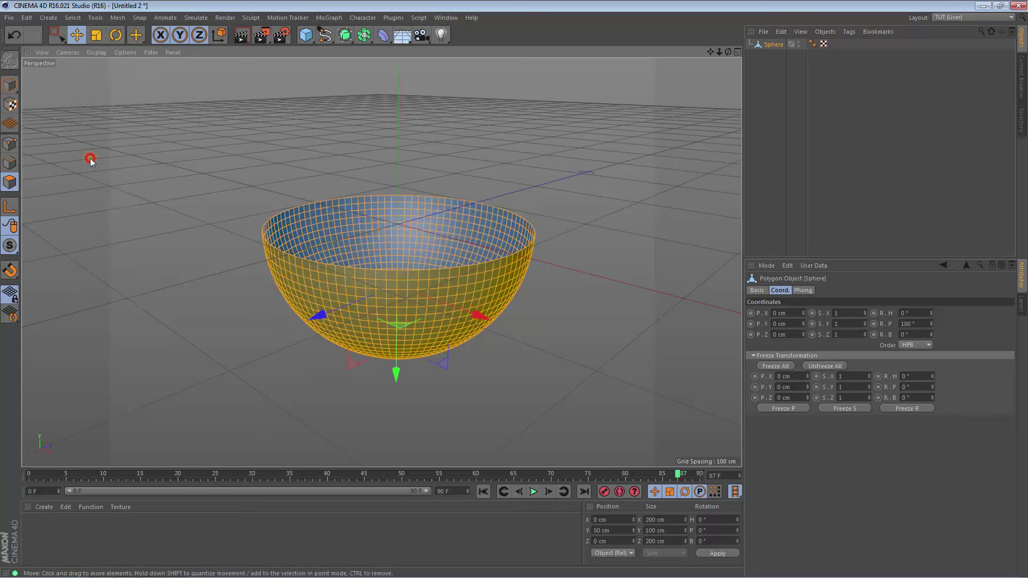
right_click(196, 275)
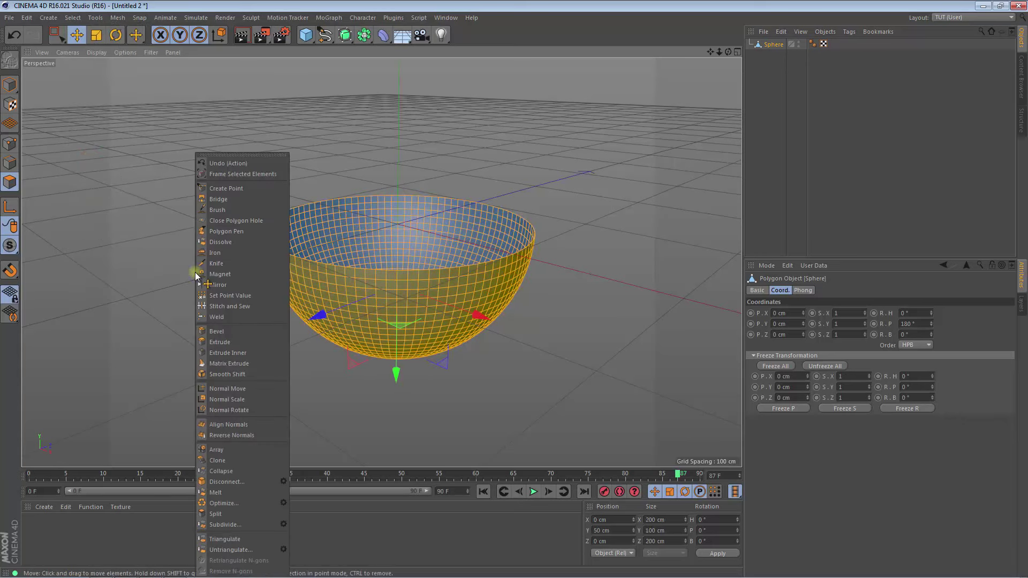
left_click(226, 342)
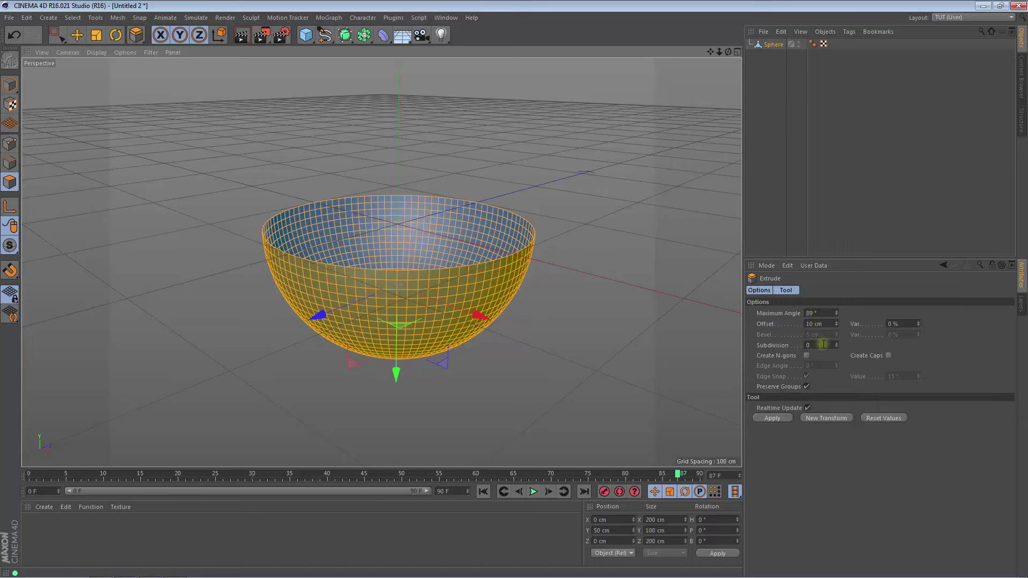
left_click(769, 417)
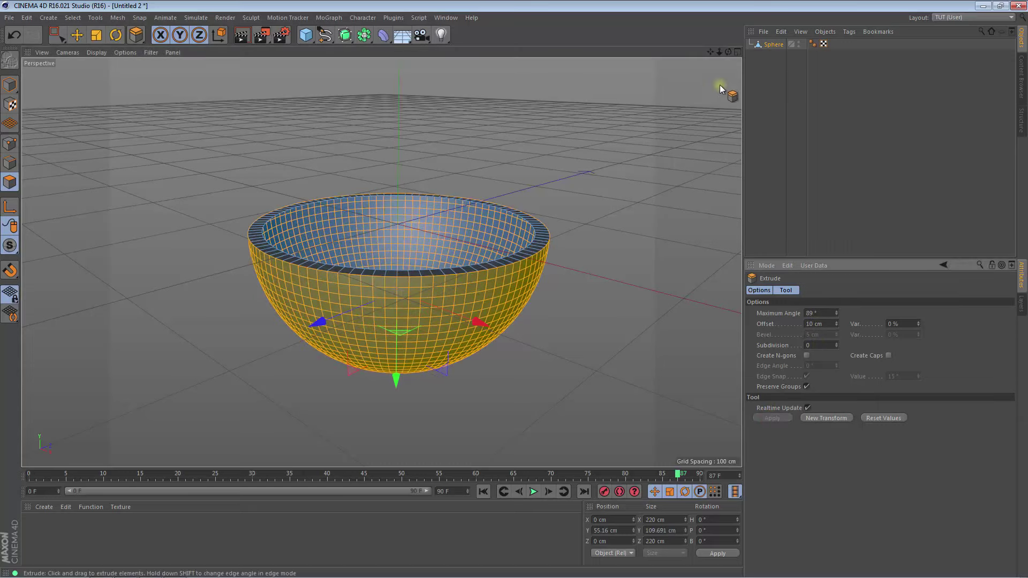
mouse_move(718, 56)
left_mouse_down()
mouse_move(731, 53)
mouse_move(729, 69)
left_mouse_up()
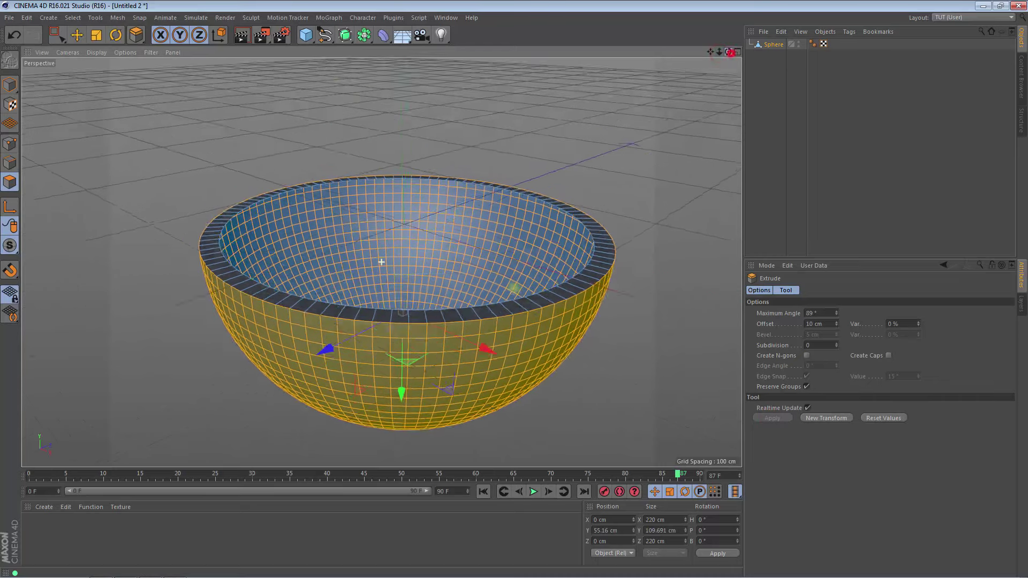
Ring-select the polygons running along the bowl's rim.
left_click(73, 18)
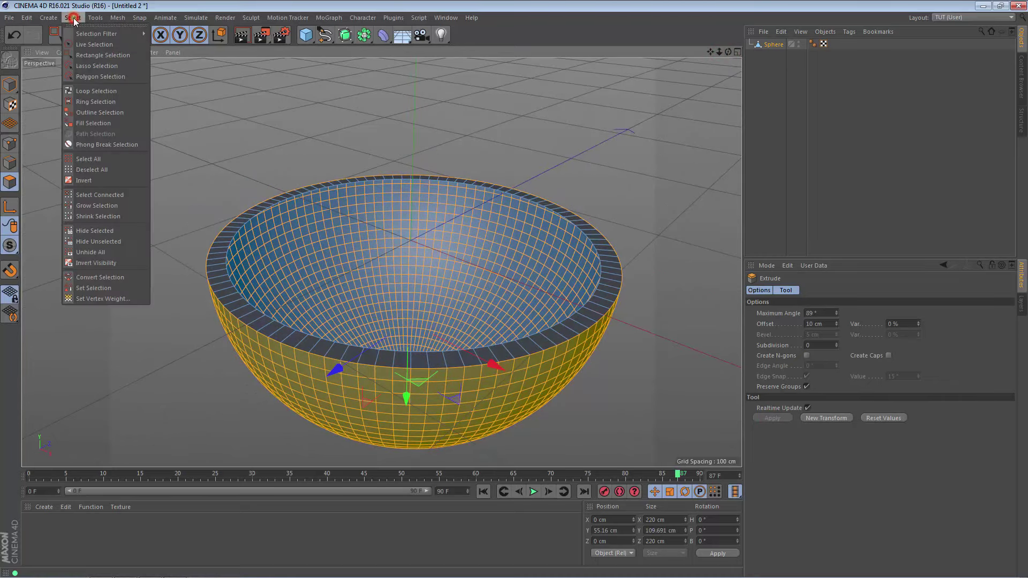
left_click(94, 101)
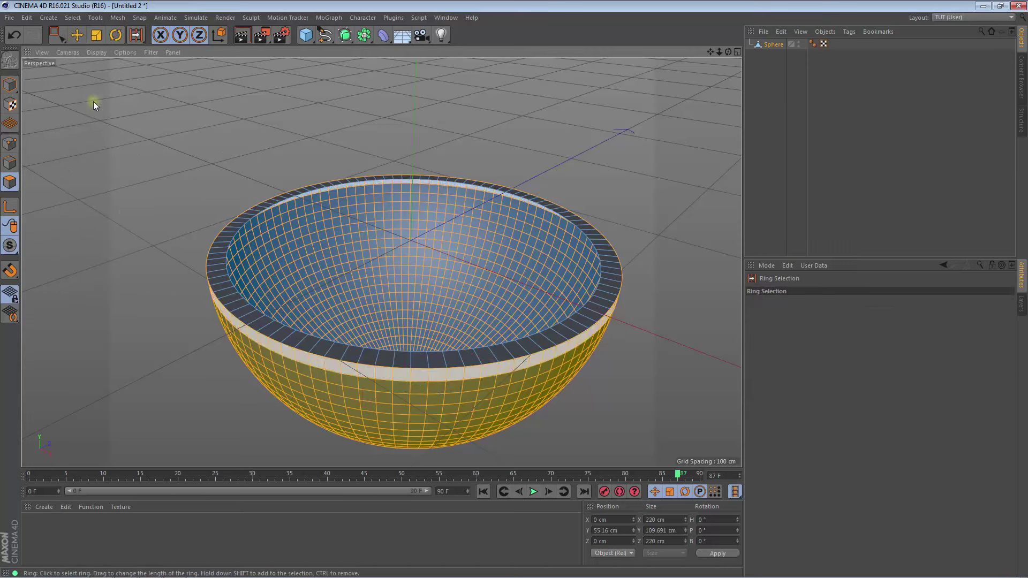
left_click(223, 282)
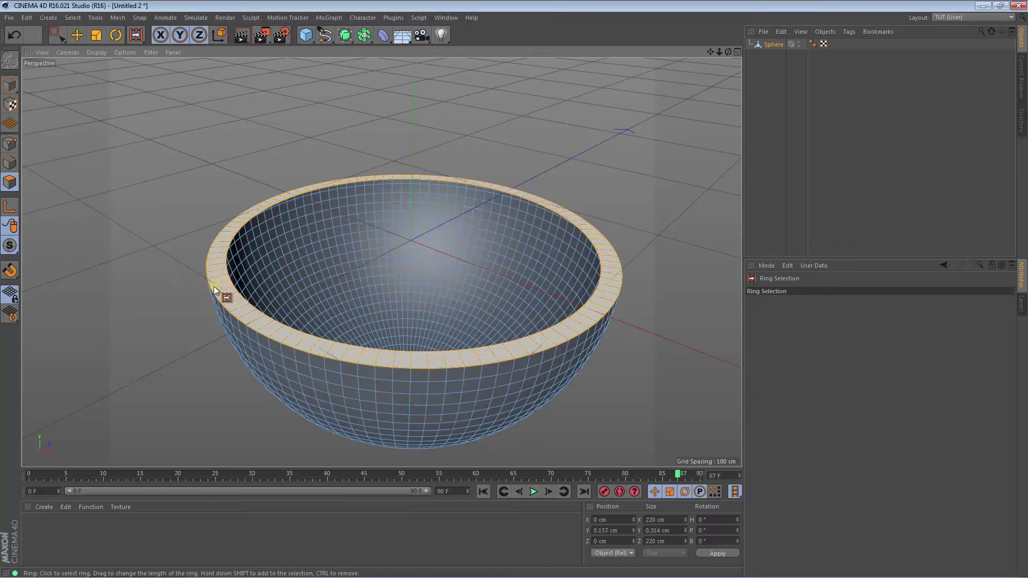
Bevel the rim with 5 cm offset, 4 subdivisions and 5 cm extrusion.
right_click(311, 347)
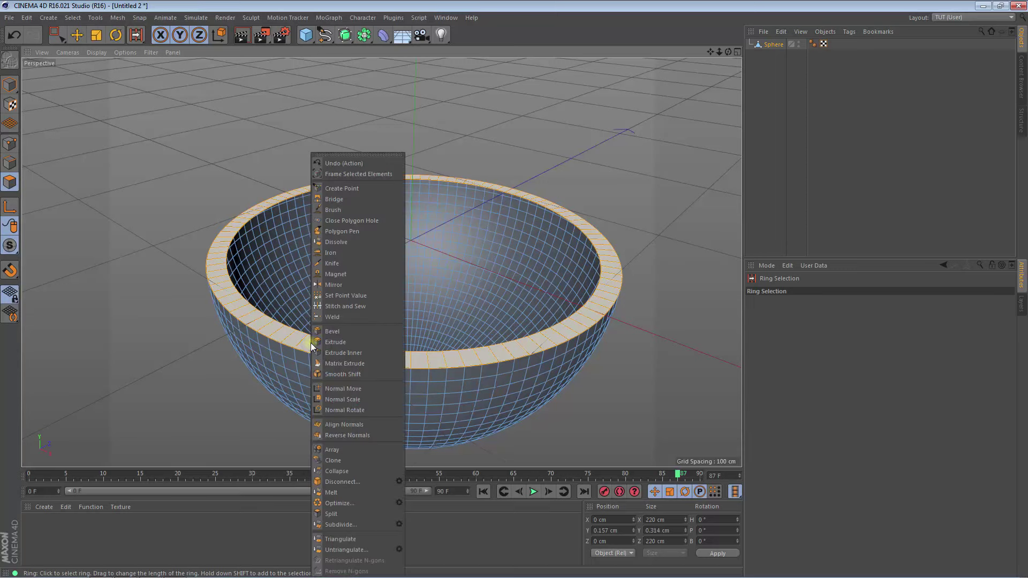
left_click(335, 332)
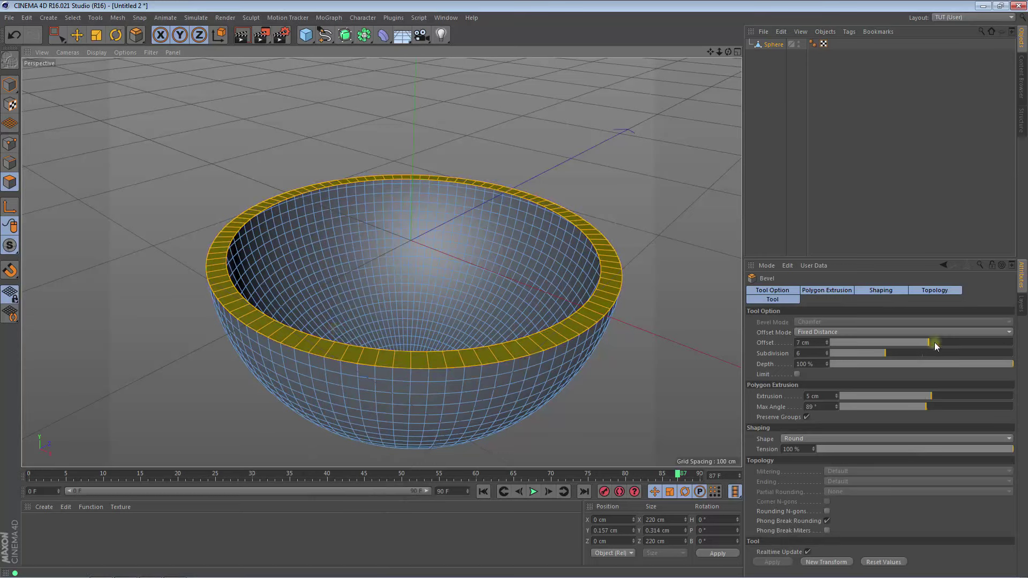
left_click_drag(930, 341, 927, 342)
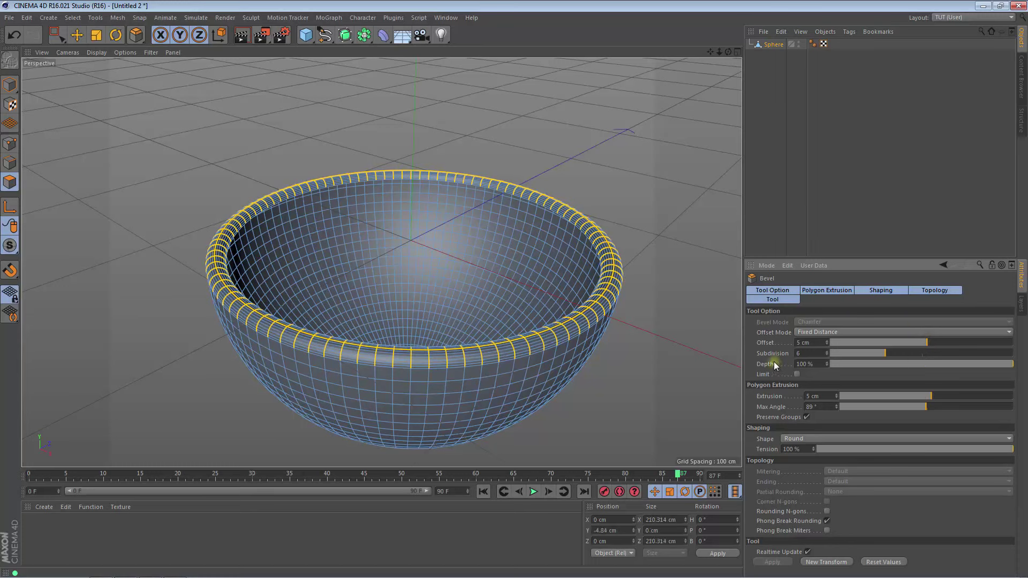
left_click_drag(884, 352, 868, 356)
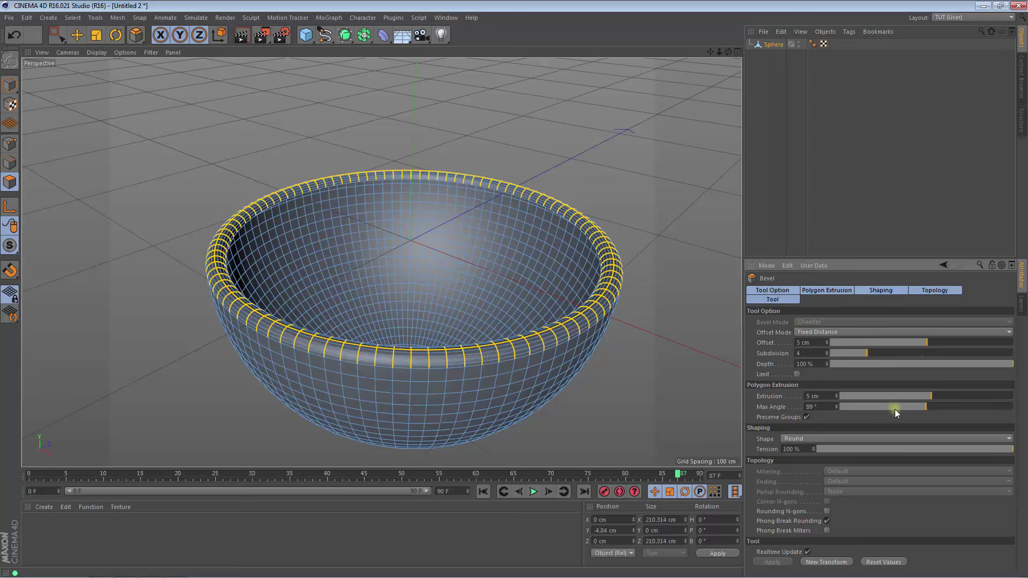
left_click_drag(925, 407, 931, 407)
left_click_drag(933, 394, 931, 396)
mouse_move(710, 52)
left_mouse_down()
mouse_move(720, 55)
mouse_move(535, 107)
left_mouse_up()
Render a preview of the bowl and add a Floor object.
left_click(242, 36)
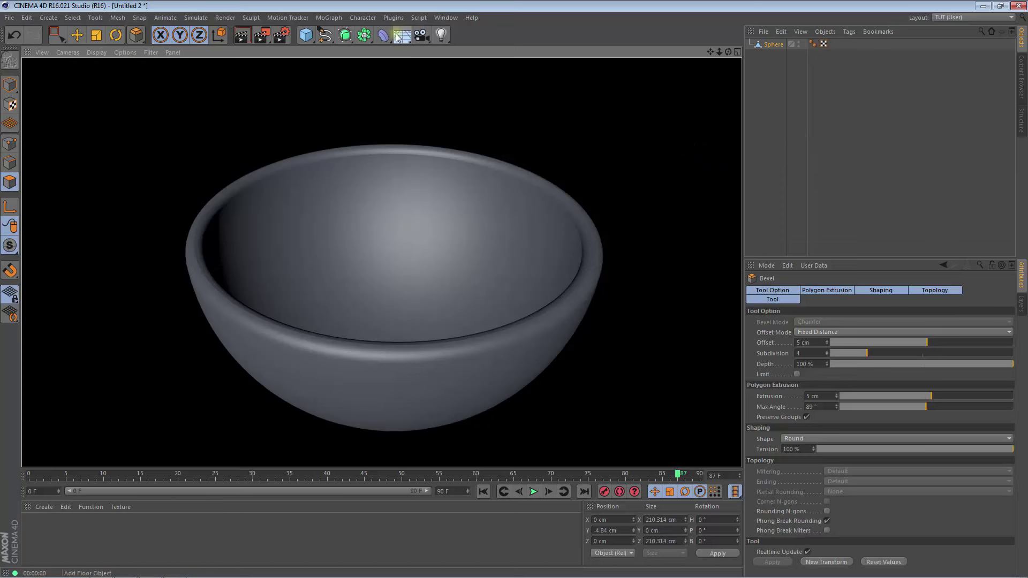
left_click_drag(400, 36, 430, 51)
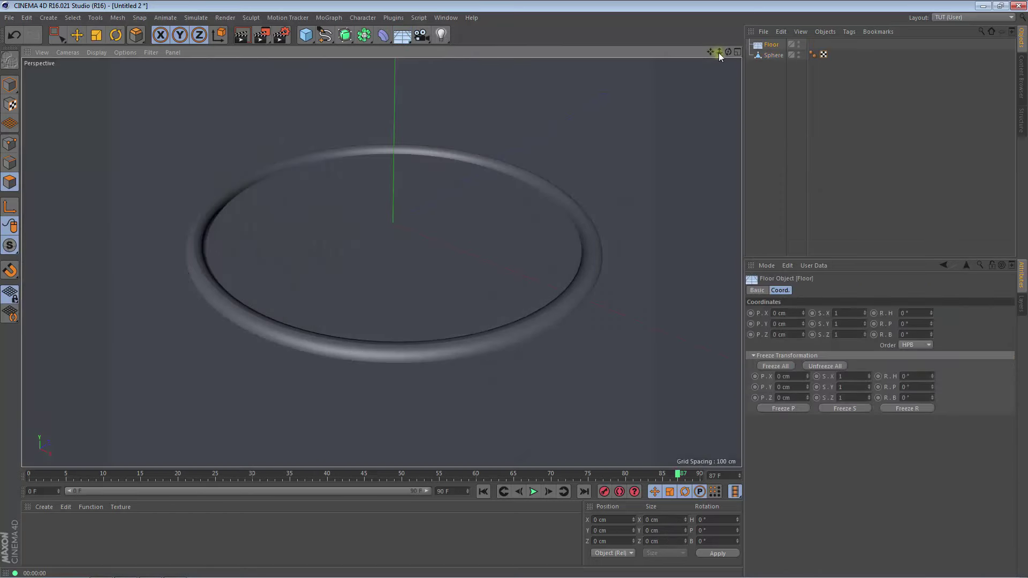
left_click_drag(719, 52, 513, 289)
left_click_drag(766, 45, 112, 80)
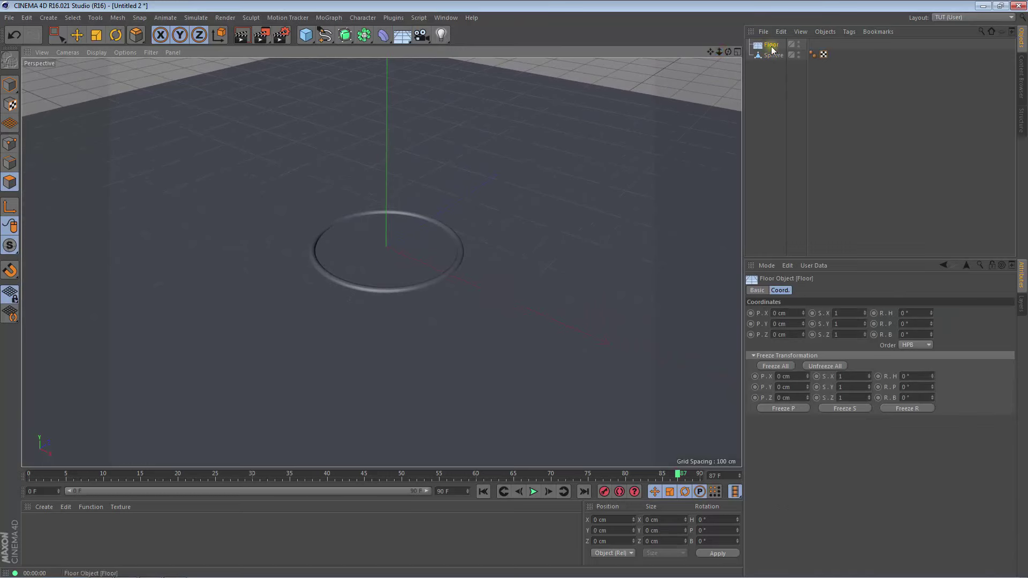
Move the floor along Y until the bowl rests right on top of it.
left_click(77, 35)
left_click_drag(389, 160, 371, 219)
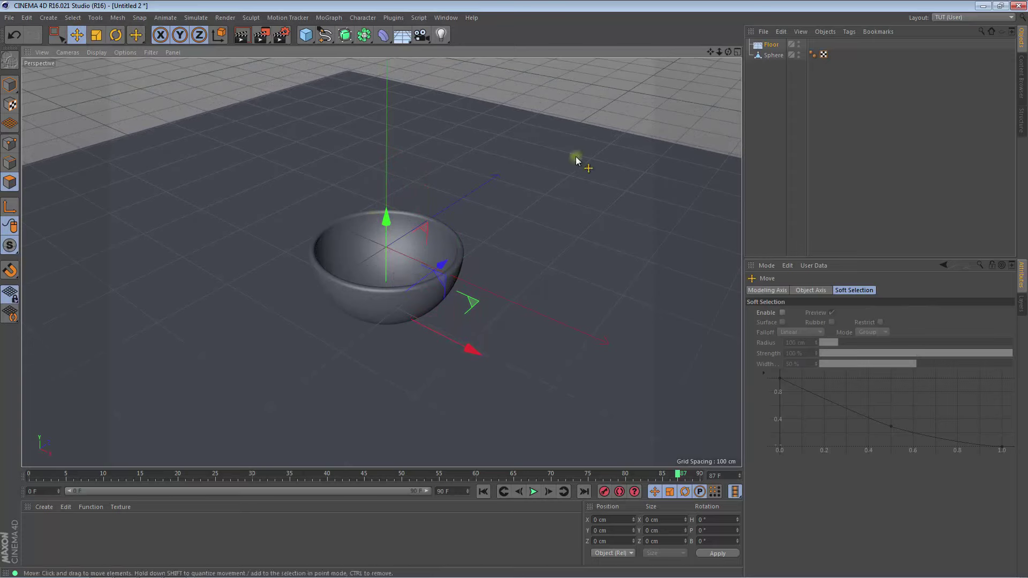
left_click_drag(726, 53, 726, 16)
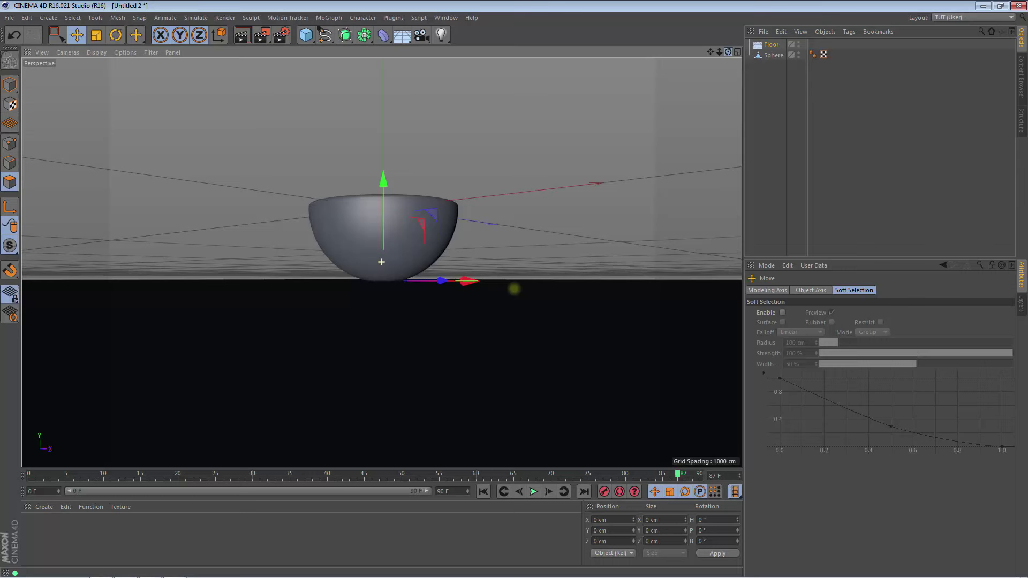
left_click_drag(514, 289, 396, 325)
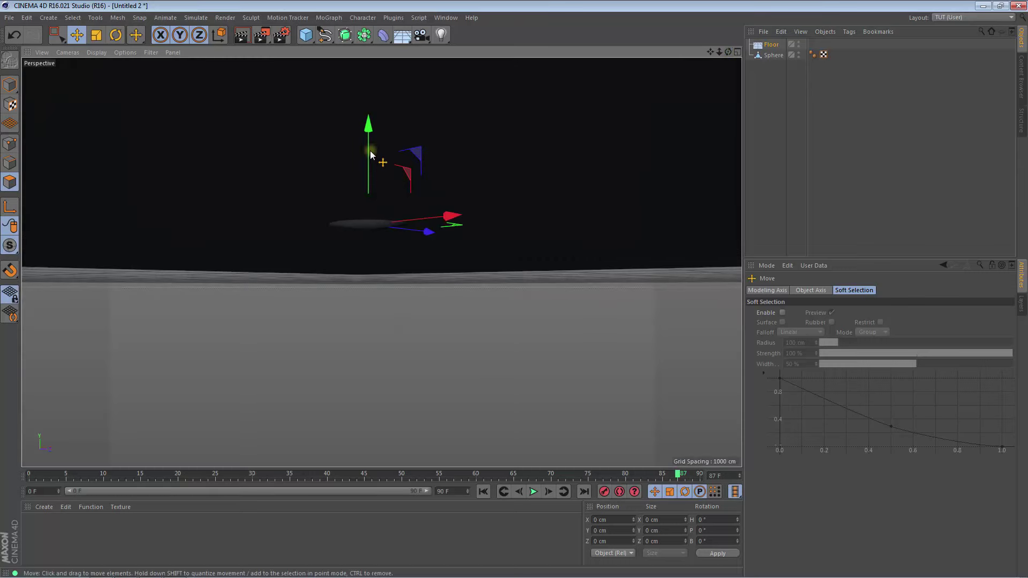
left_click_drag(368, 126, 371, 133)
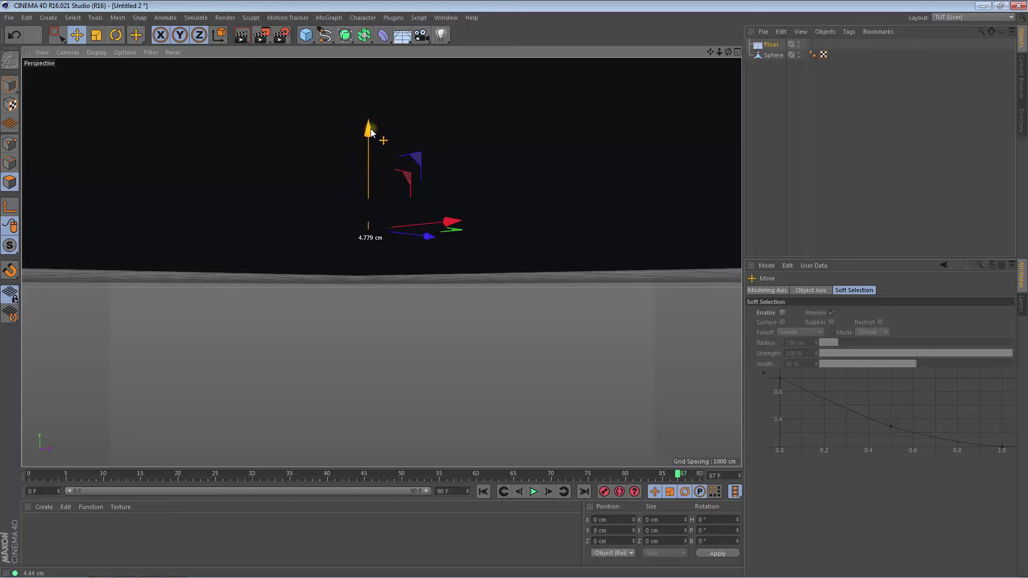
mouse_move(727, 52)
left_mouse_down()
mouse_move(717, 64)
mouse_move(729, 52)
left_mouse_up()
left_click_drag(512, 289, 513, 292)
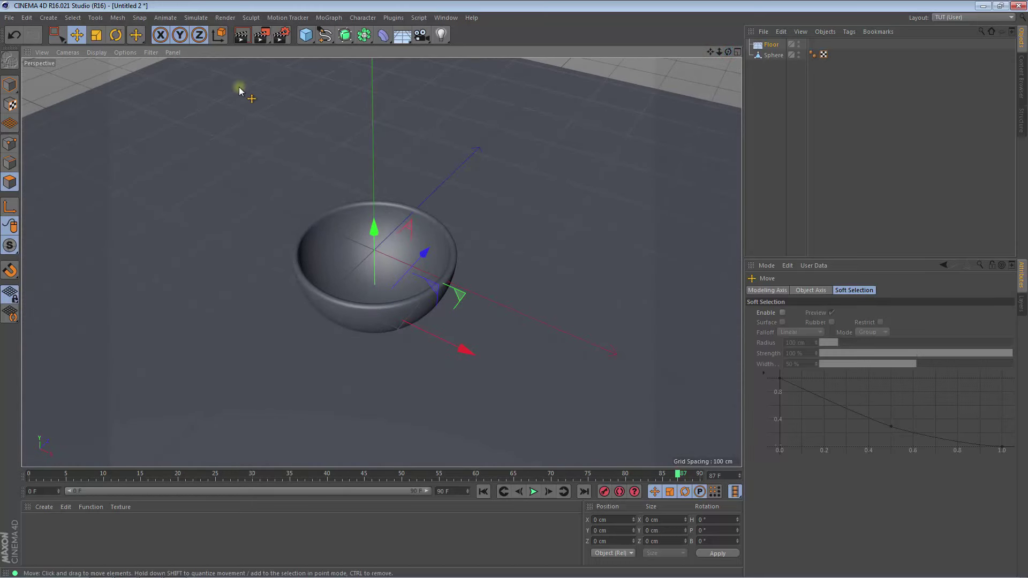
Add a particle Emitter and play the animation from frame 0 to preview it.
left_click(197, 19)
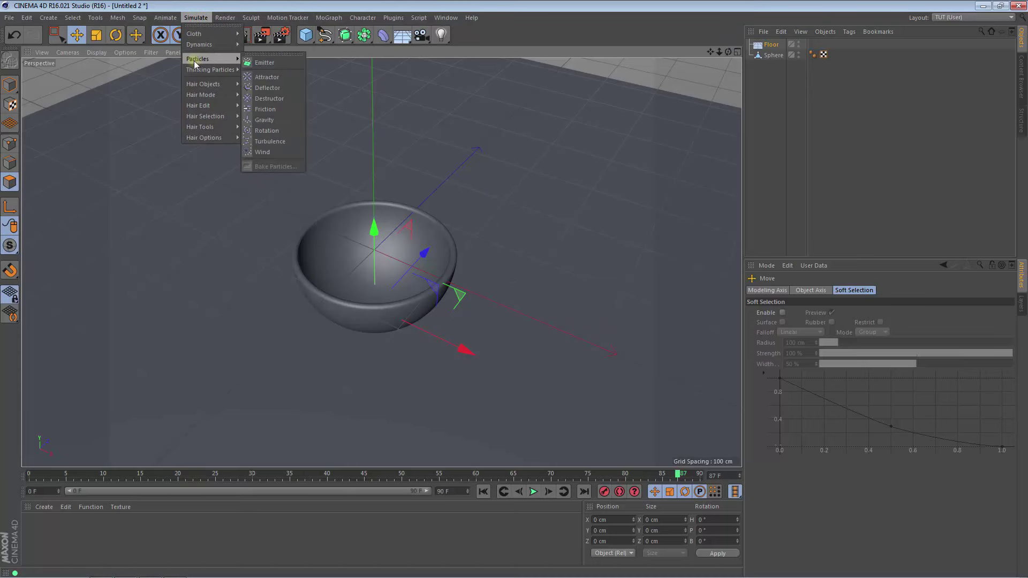
mouse_move(197, 59)
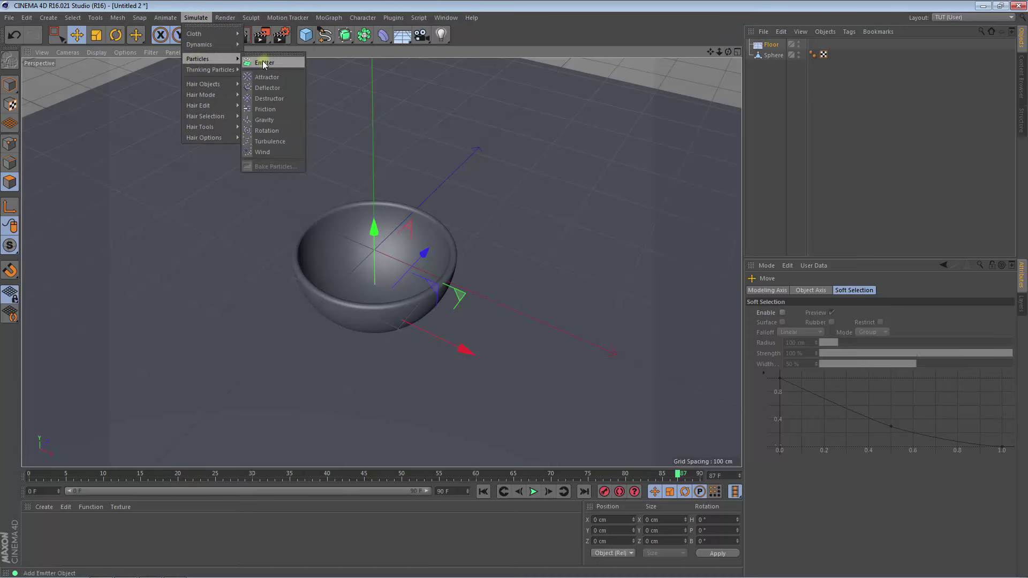
left_click(263, 63)
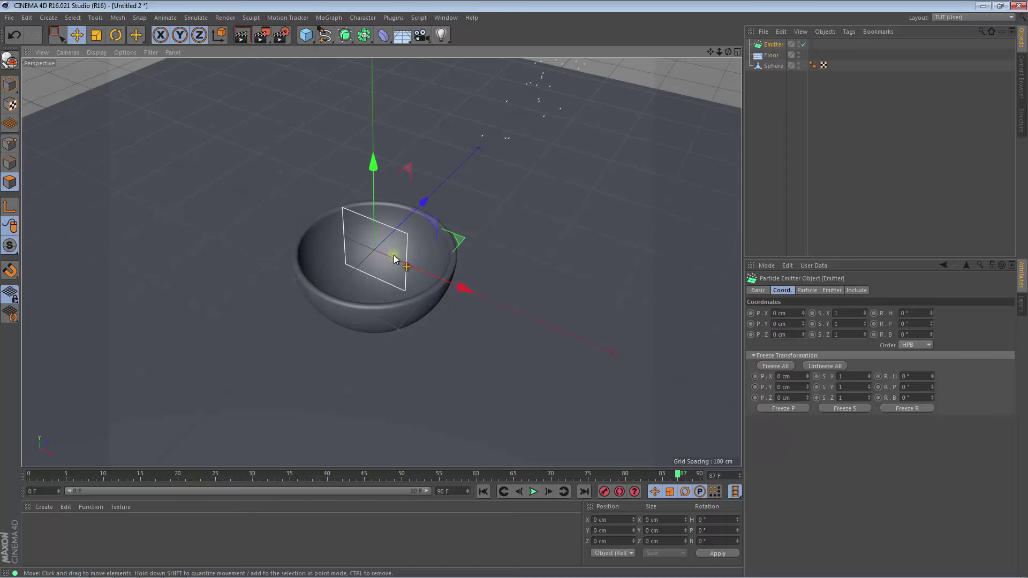
left_click(483, 491)
left_click(533, 492)
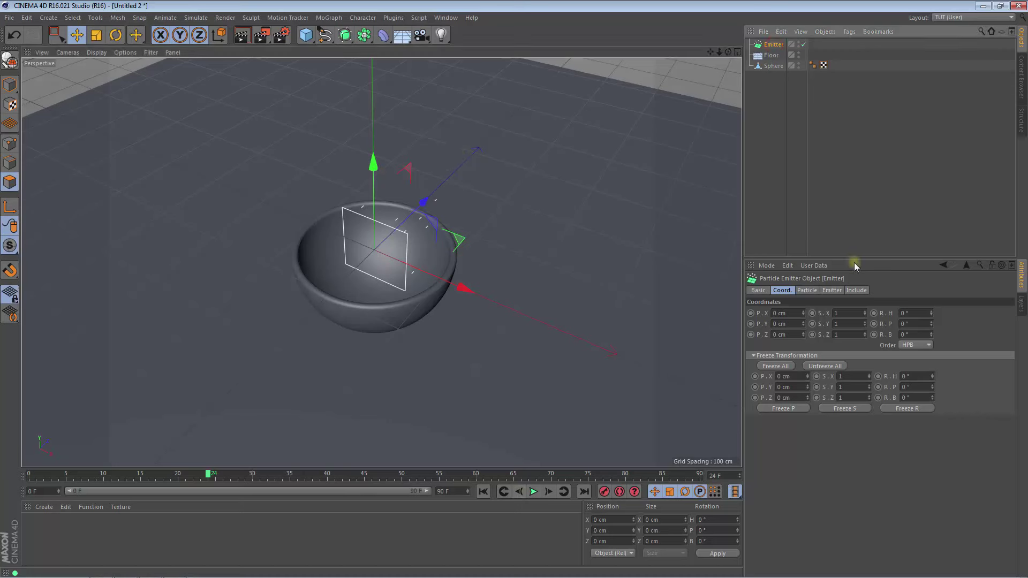
Pitch the emitter to 90° and raise it to P.Y 51.295 cm at the bowl's rim.
left_click(782, 290)
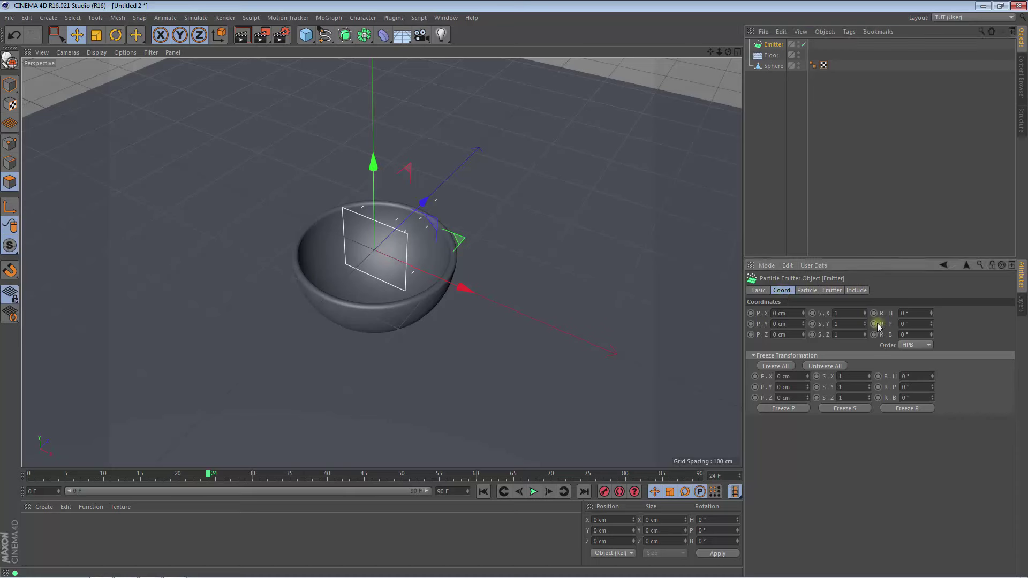
left_click(917, 323)
type("90")
key("Return")
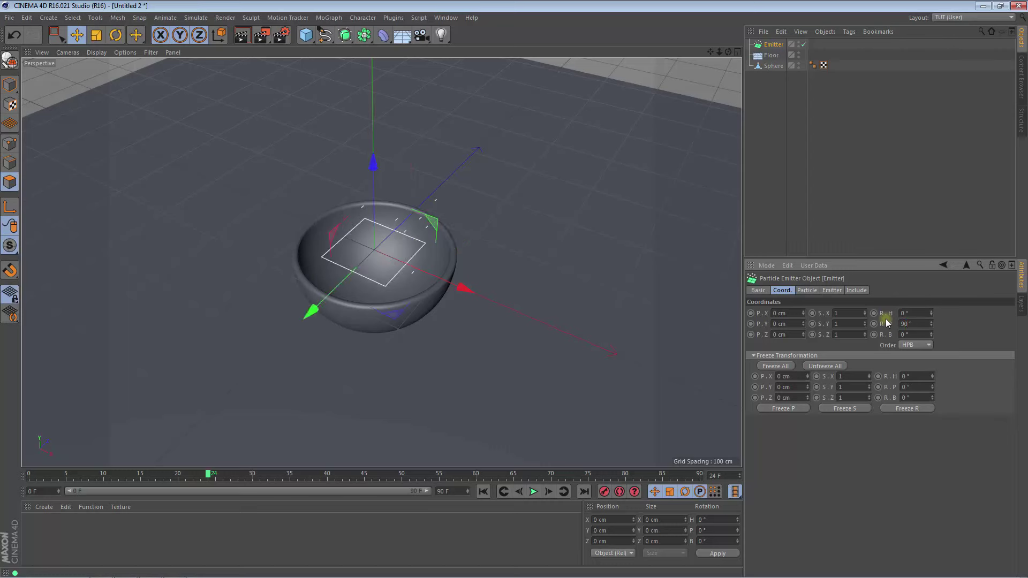
left_click(374, 167)
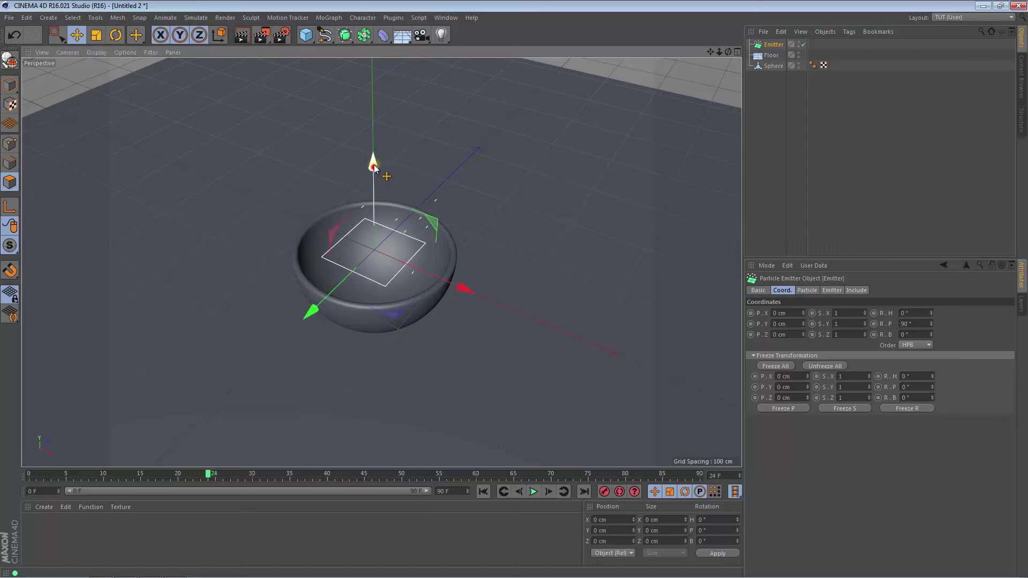
left_click_drag(373, 167, 373, 134)
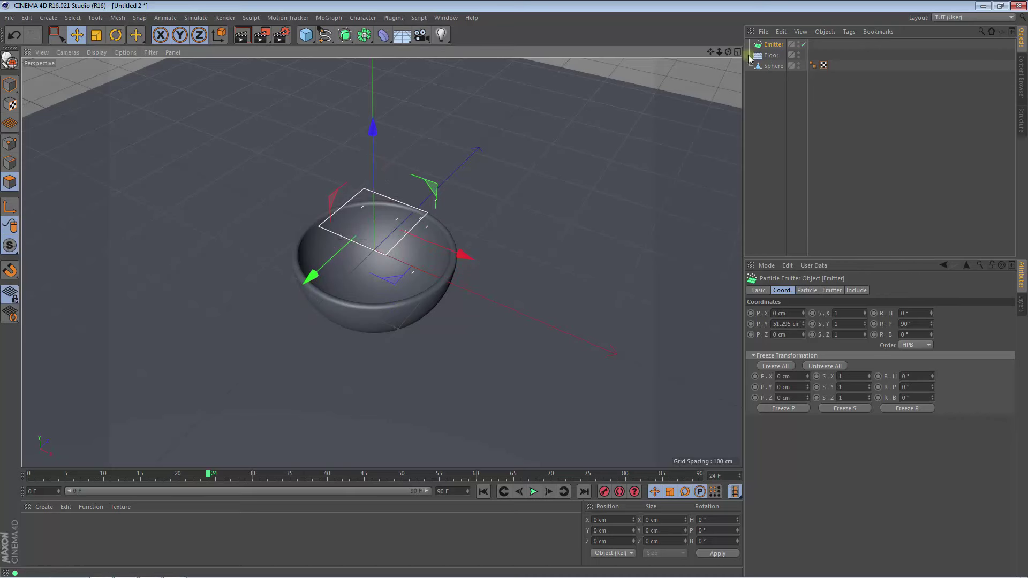
left_click(837, 290)
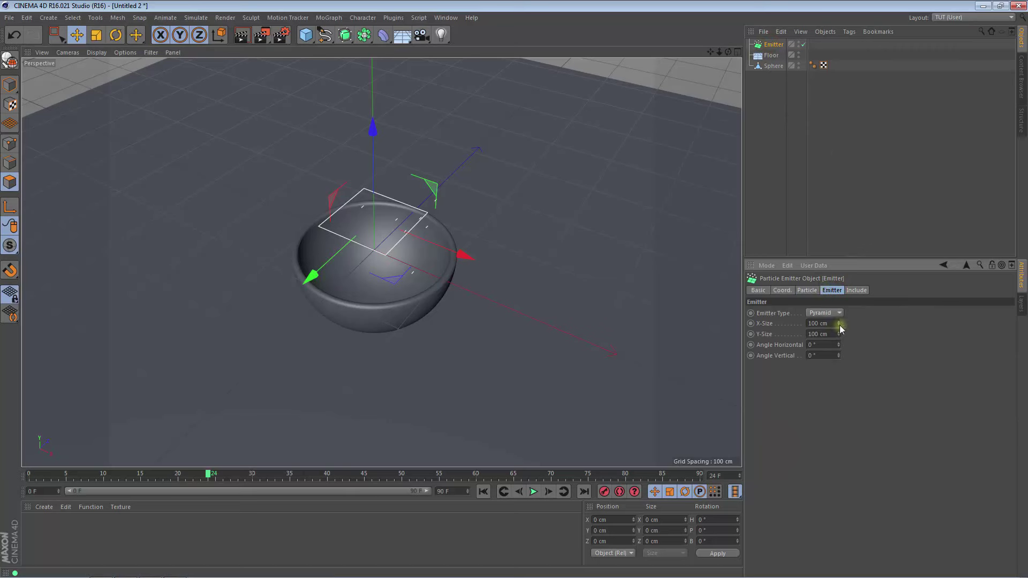
Set the emitter's X-Size and Y-Size to 20 cm and nudge it into place above the rim.
left_click_drag(839, 326, 838, 323)
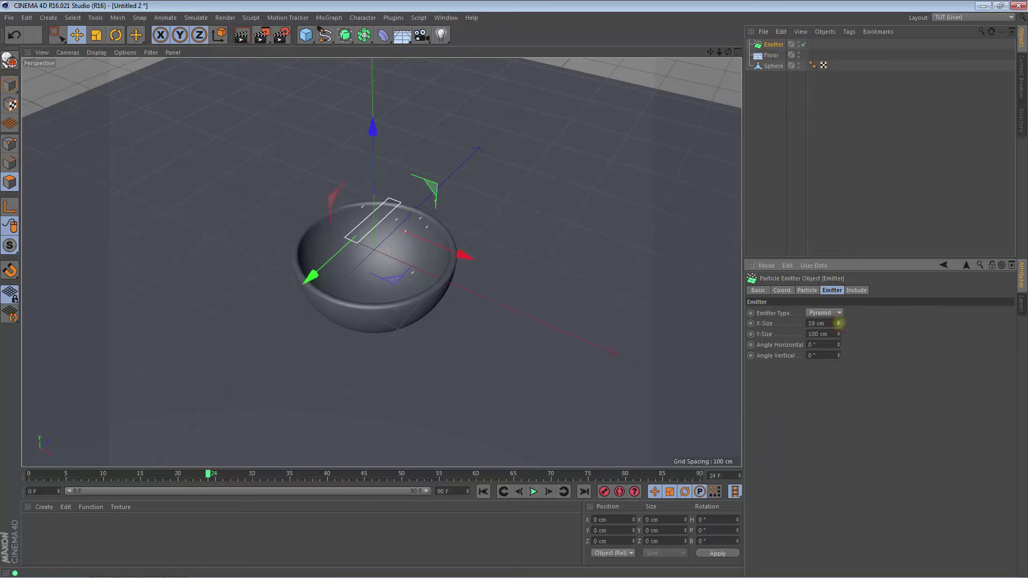
left_click(838, 322)
double_click(830, 334)
type("20")
key("Return")
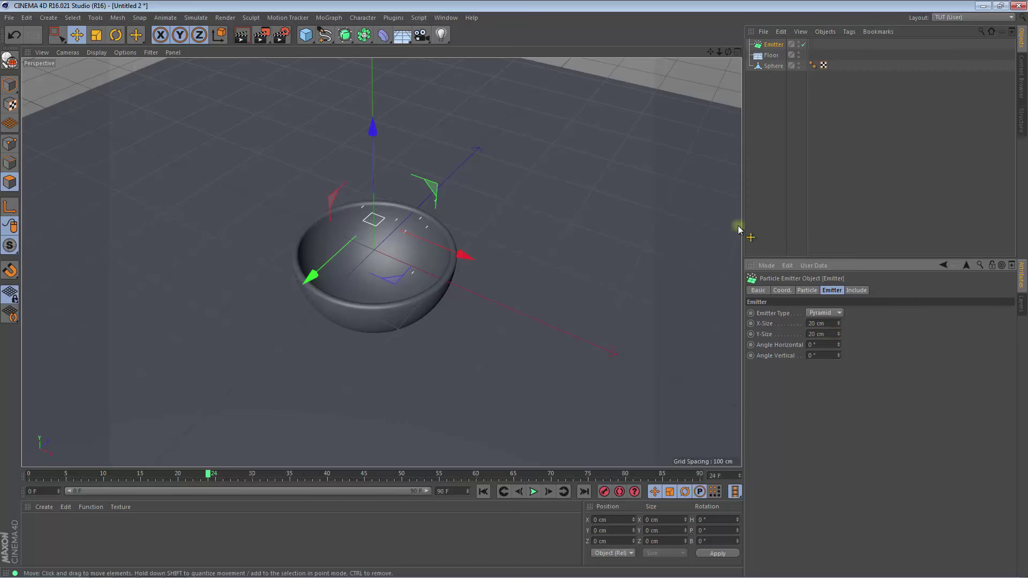
left_click_drag(719, 52, 515, 289)
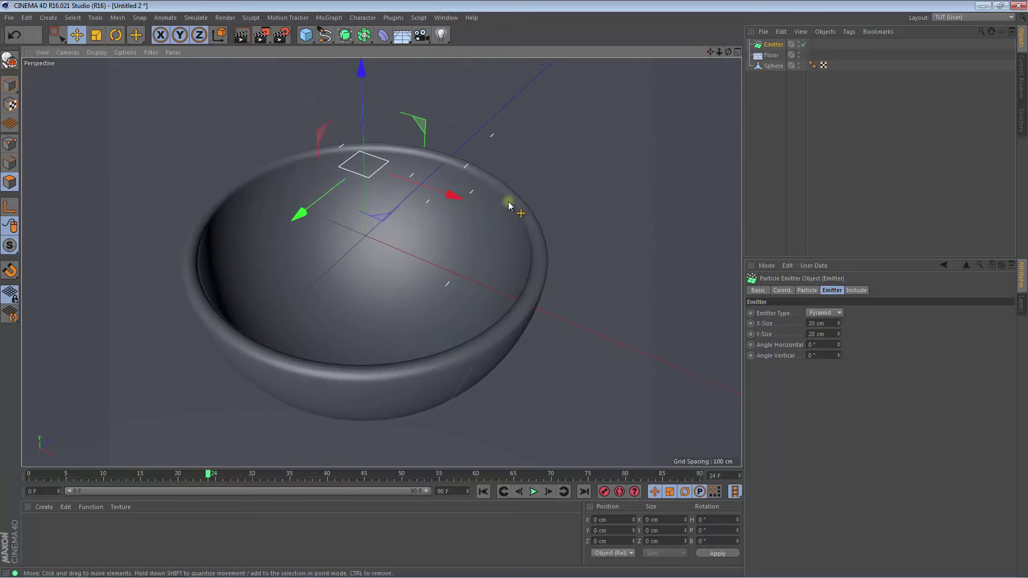
left_click_drag(313, 223, 309, 209)
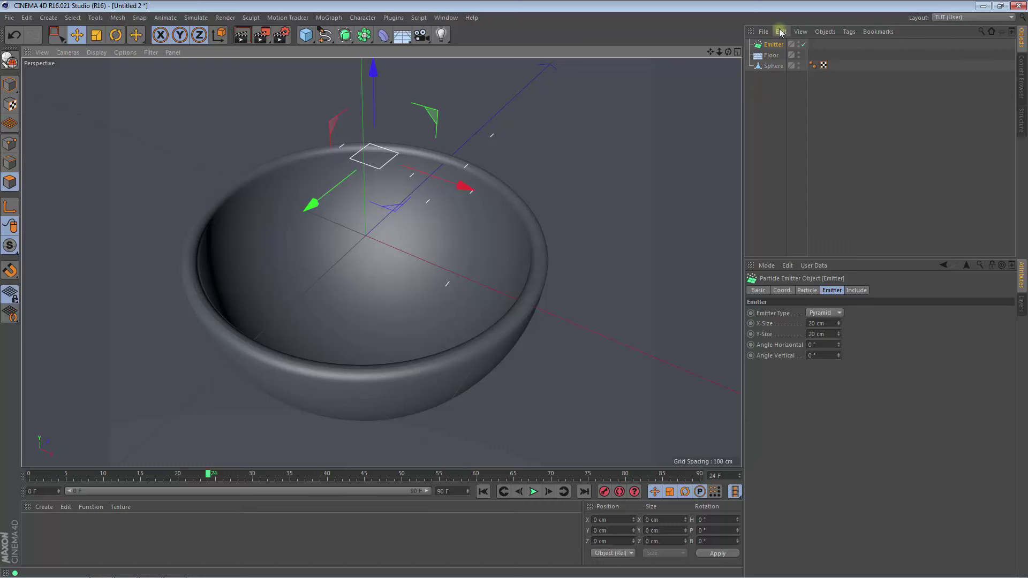
Set editor and render birthrates to 40, Stop Emission to 1000 F, and enable Show Objects.
left_click(804, 292)
left_click(824, 313)
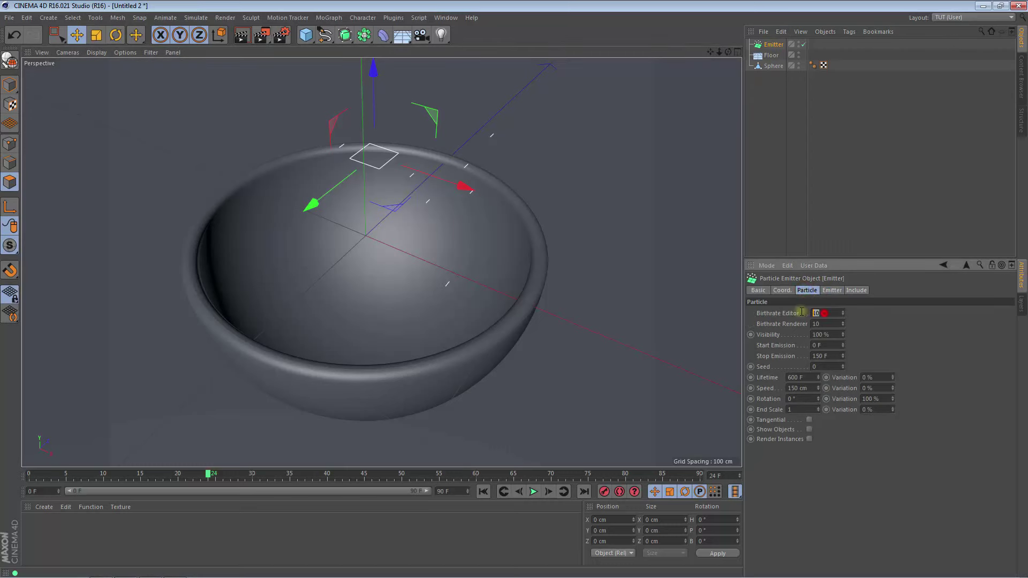
type("40")
left_click(825, 323)
type("4")
left_click(823, 355)
type("00")
Rewind and play the animation to preview particles streaming from the emitter.
left_click(483, 491)
left_click(532, 491)
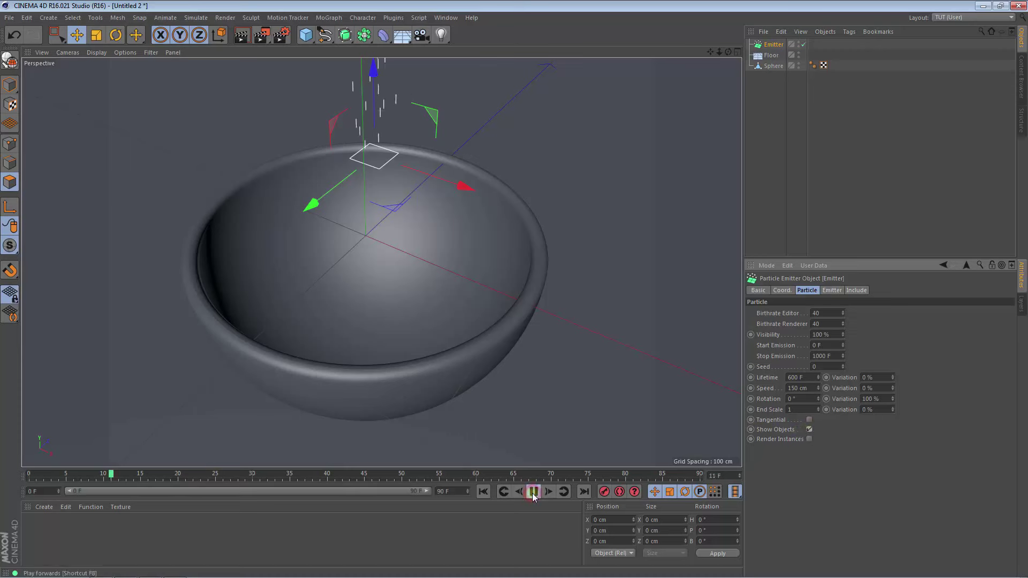
left_click(532, 491)
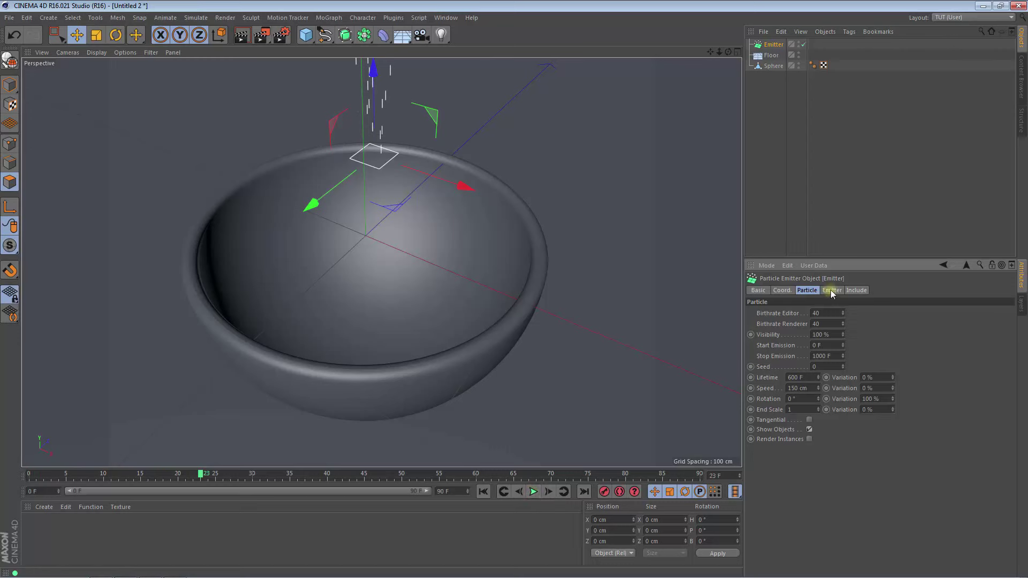
Change the emitter's pitch to -90° and play back to confirm particles fall into the bowl.
left_click(781, 290)
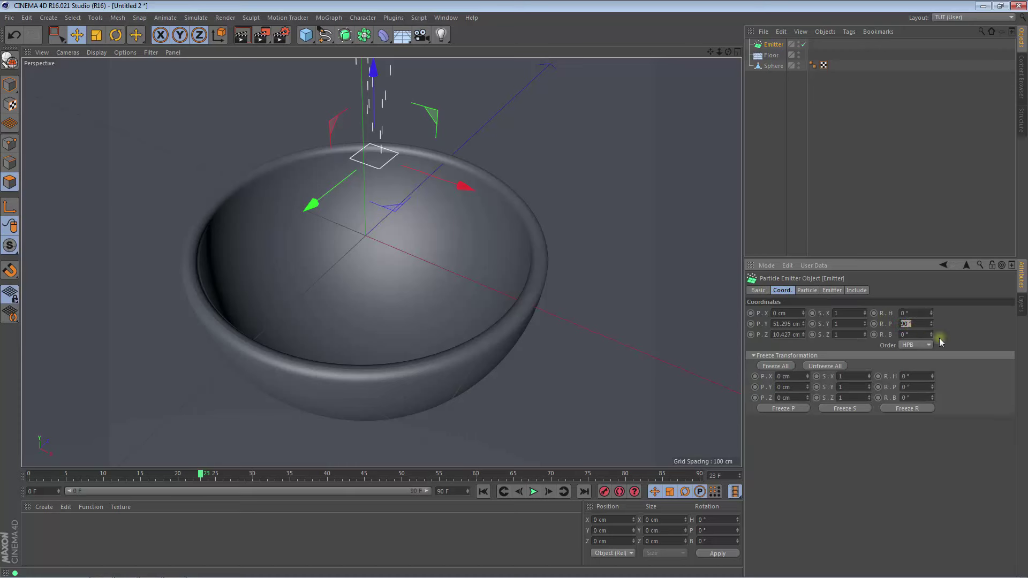
key("BackSpace")
type("-90")
key("Return")
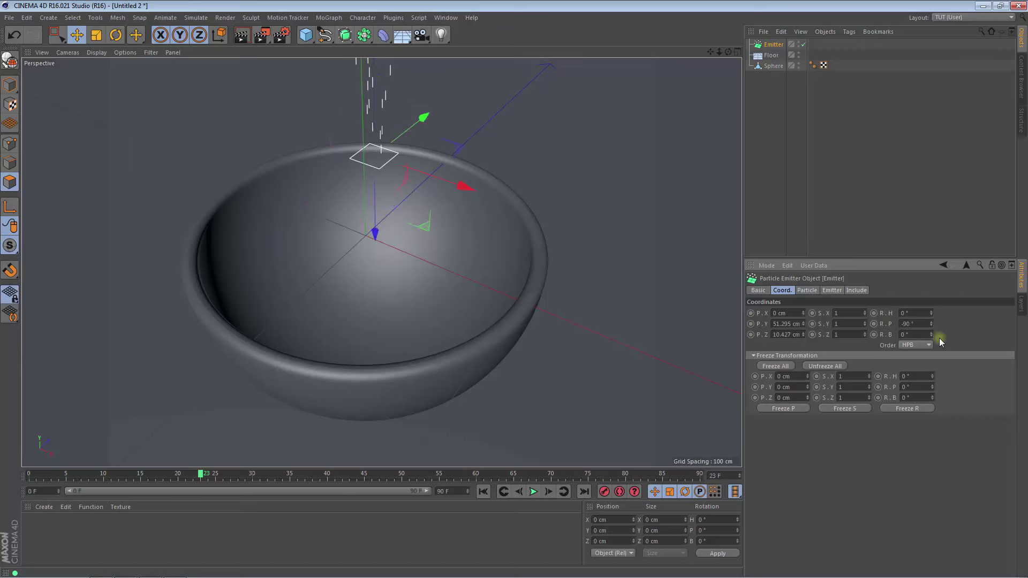
left_click(484, 492)
left_click(532, 491)
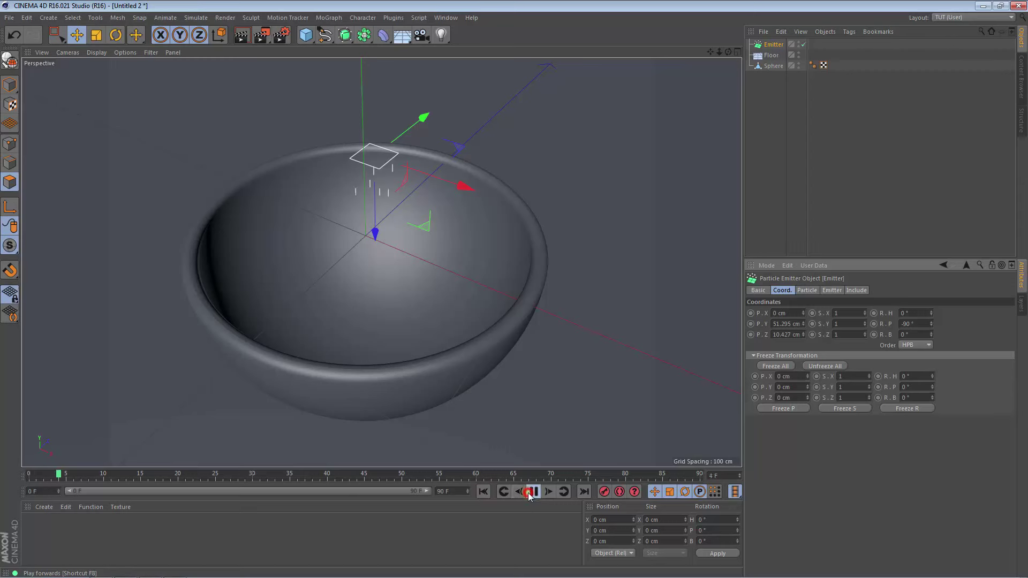
left_click(532, 492)
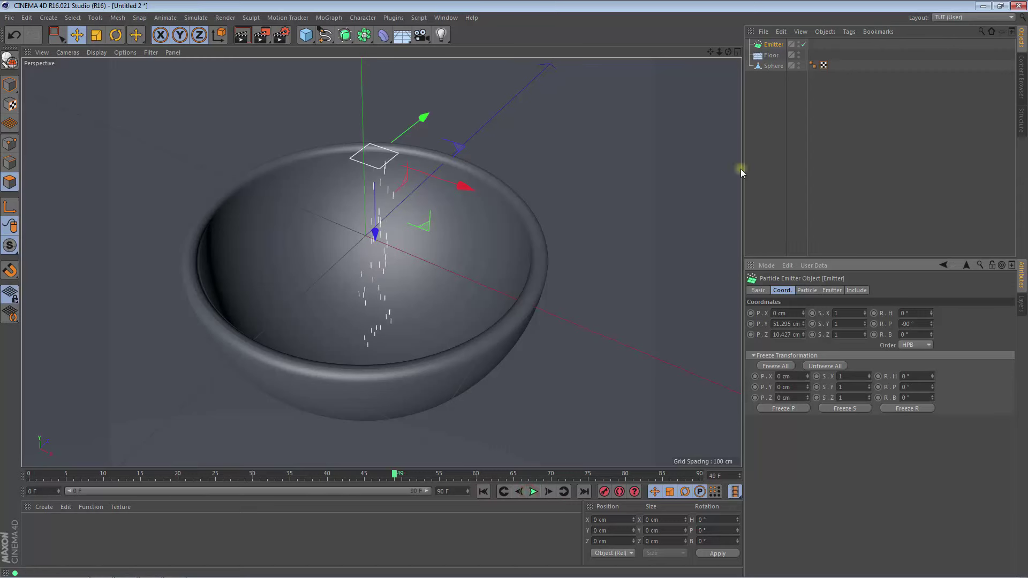
Add Sphere.1 with a 5 cm radius and parent it under Emitter.
left_click(306, 39)
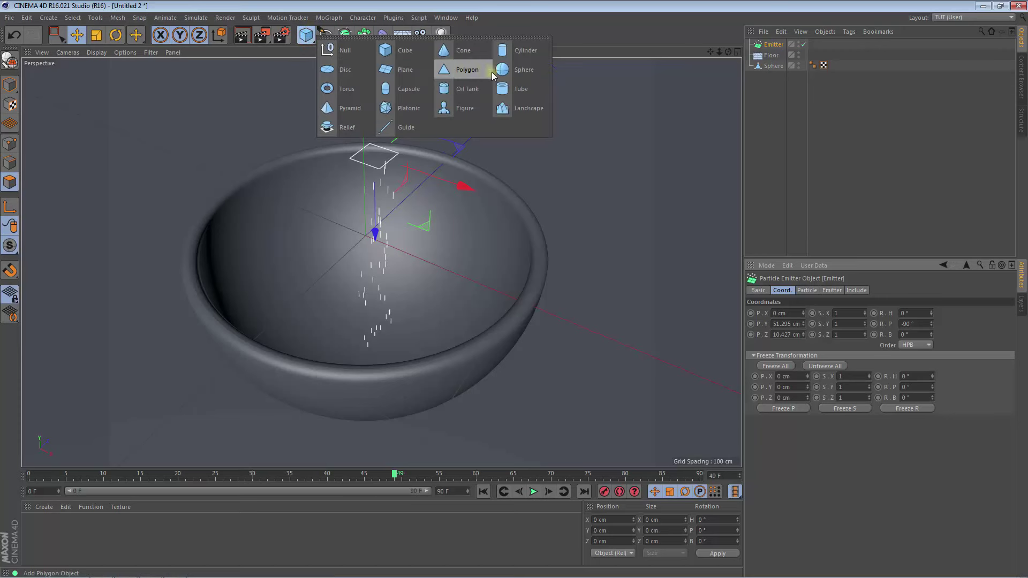
left_click(512, 71)
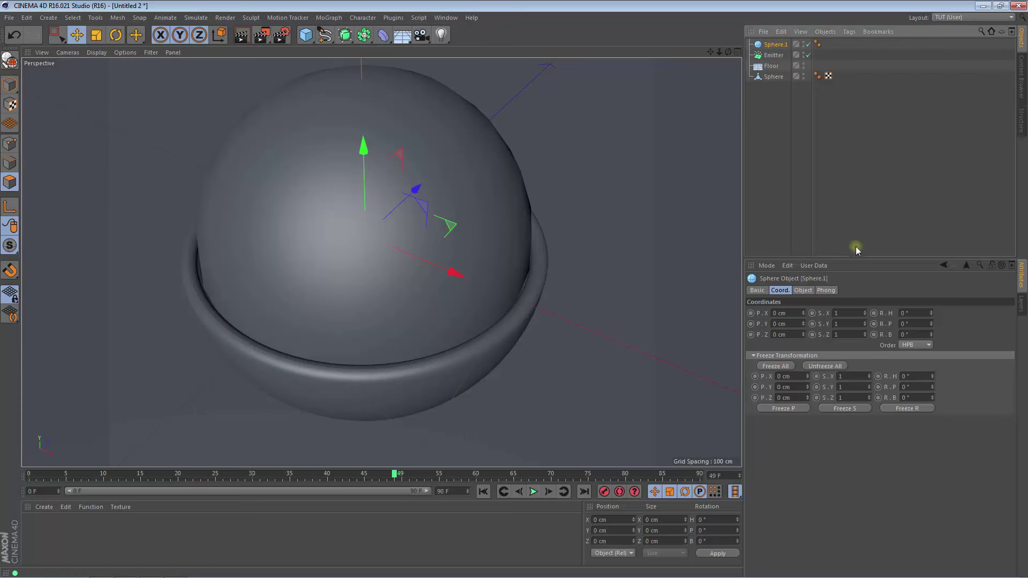
left_click(803, 290)
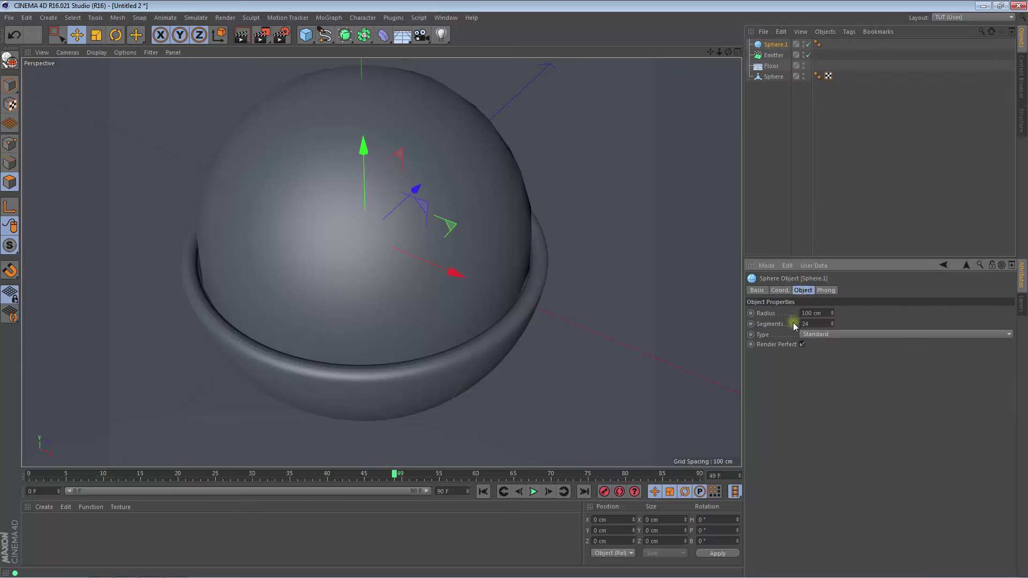
left_click(829, 313)
type("2")
type("0")
key("Return")
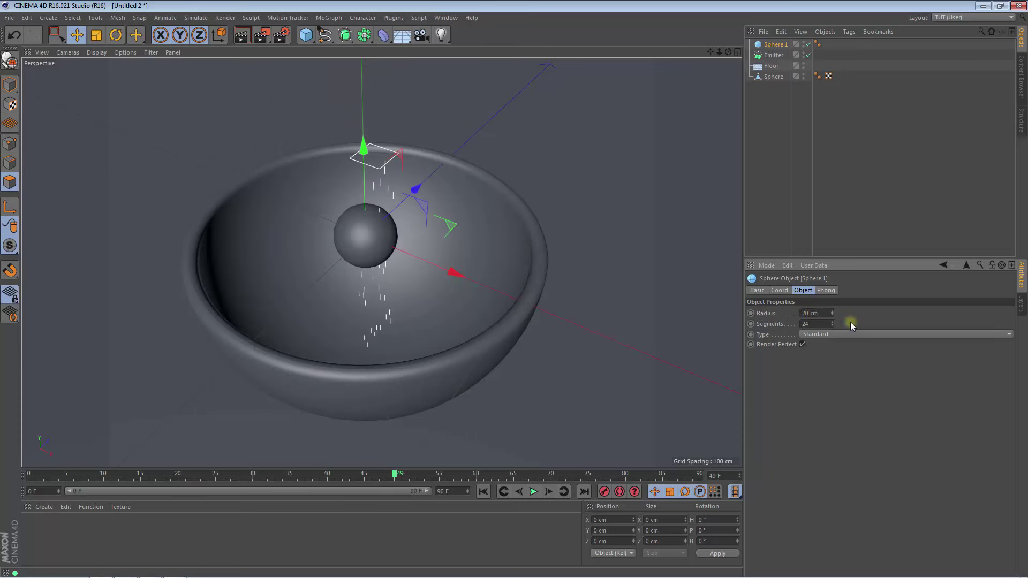
left_click_drag(833, 319, 834, 319)
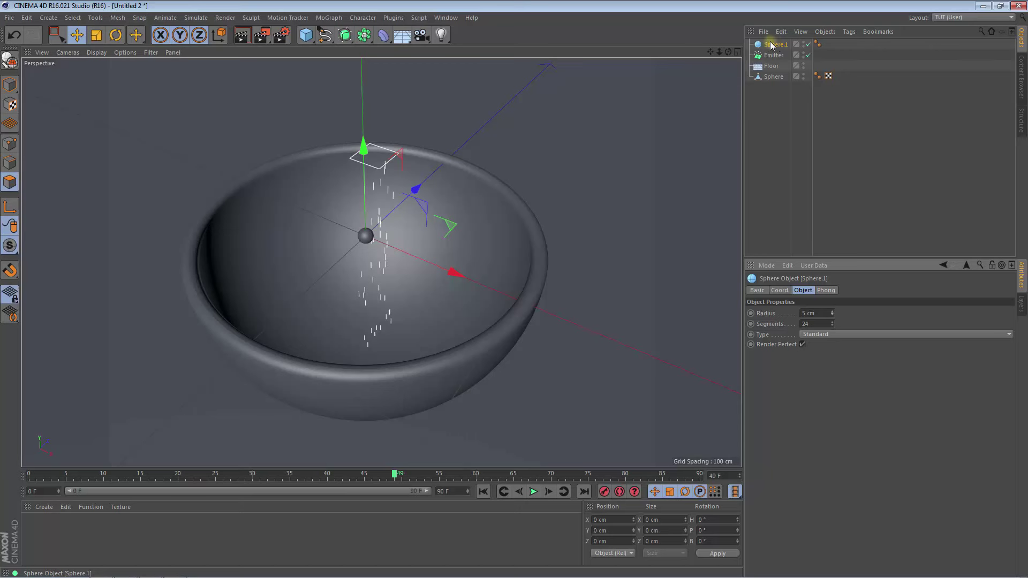
left_click_drag(772, 45, 776, 56)
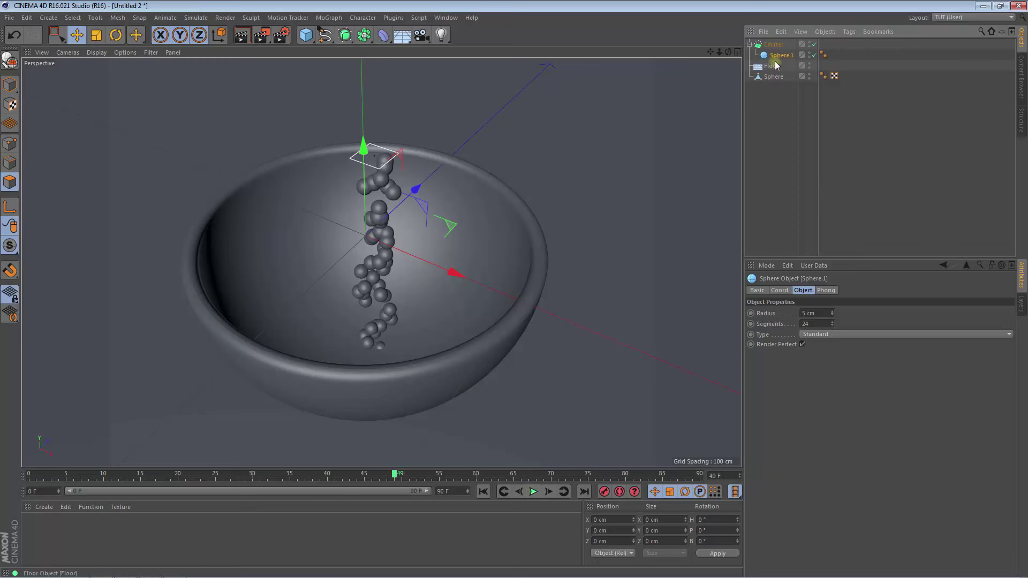
Add a Rigid Body dynamics tag to Sphere.1 and a Collider Body tag to the Floor.
right_click(777, 57)
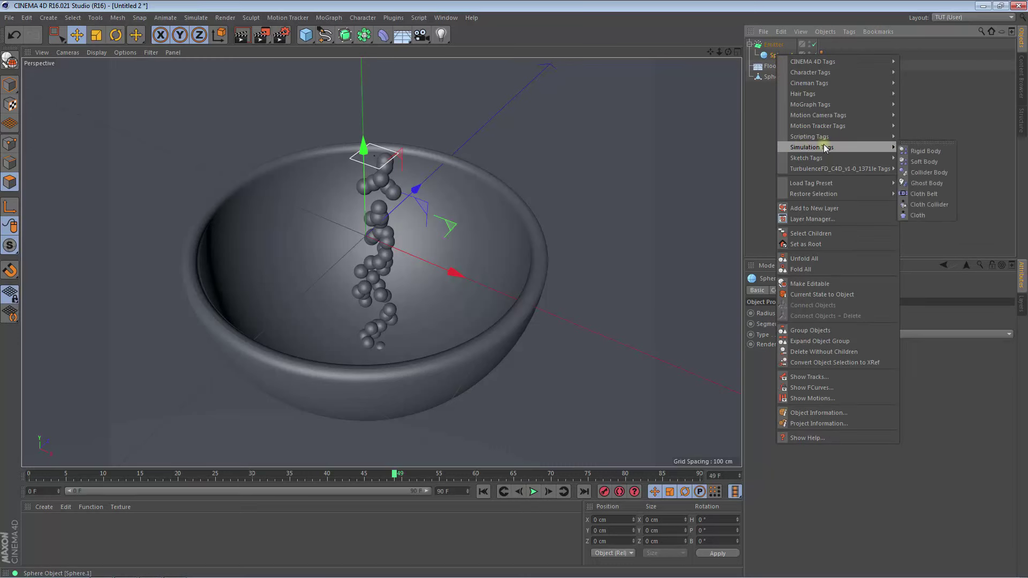
mouse_move(812, 147)
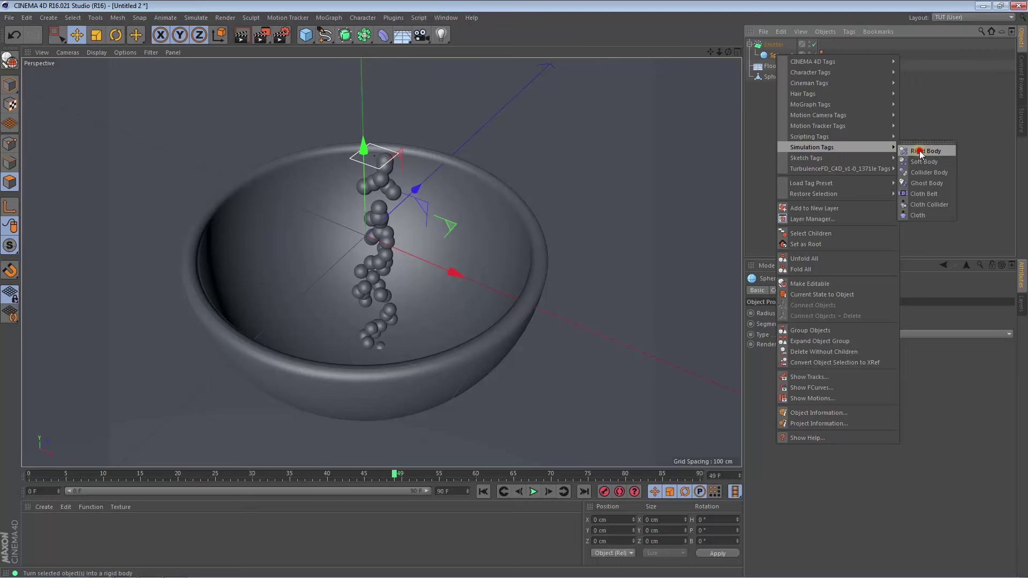
left_click(920, 152)
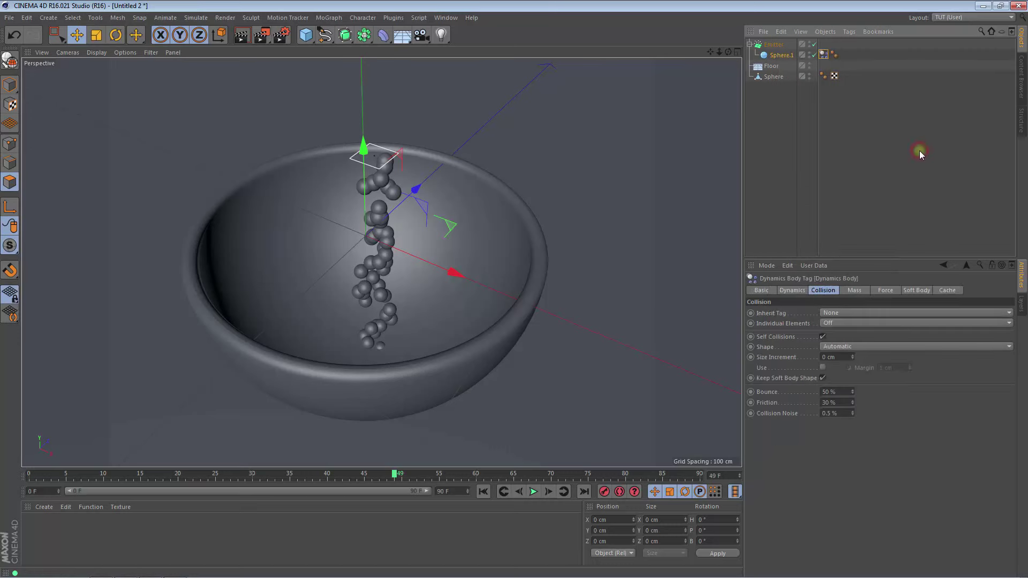
left_click(771, 66)
right_click(771, 68)
mouse_move(805, 158)
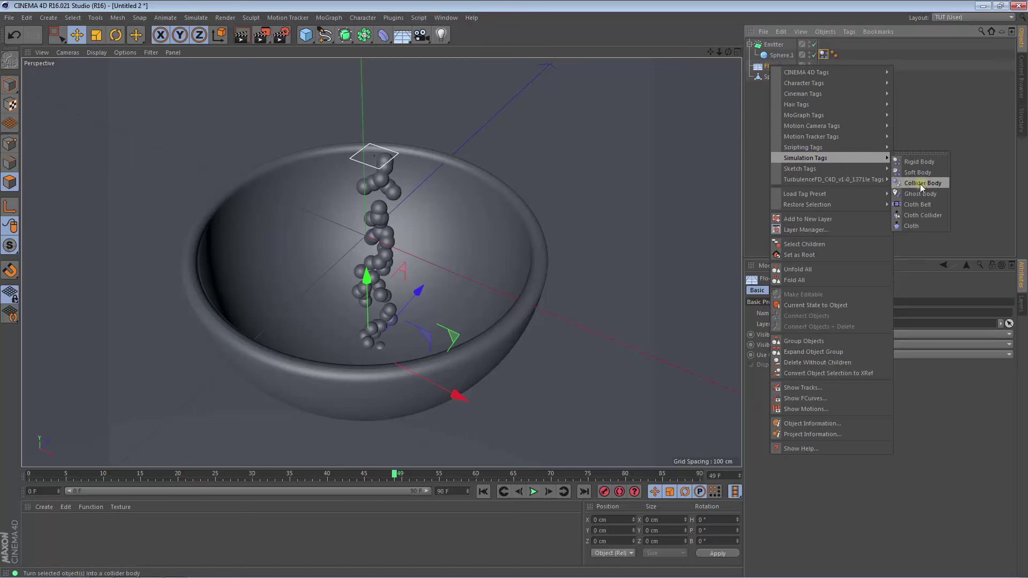
left_click(922, 184)
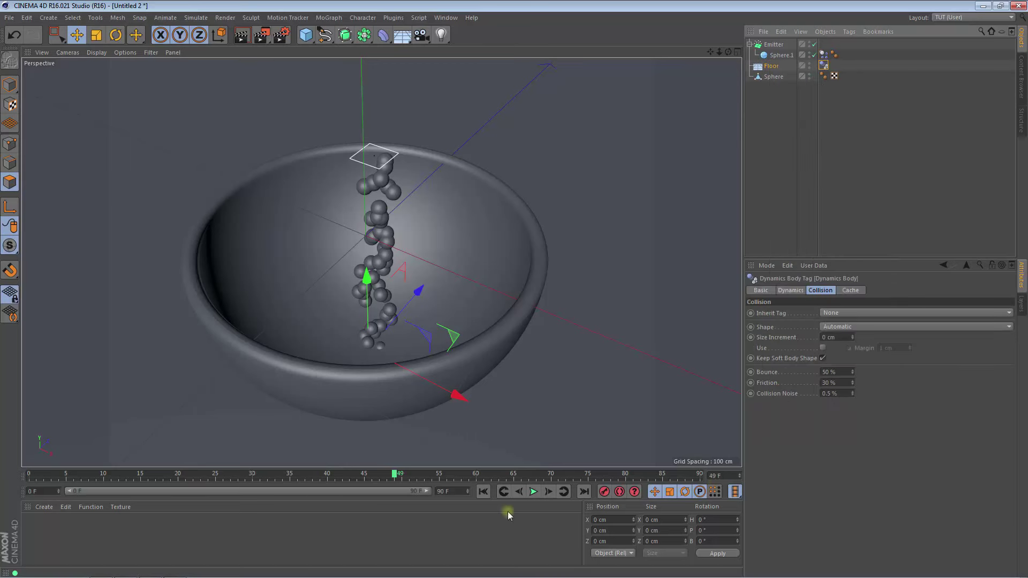
Play the simulation to watch the balls scatter, then rewind to frame 0 and select the bowl.
left_click(484, 492)
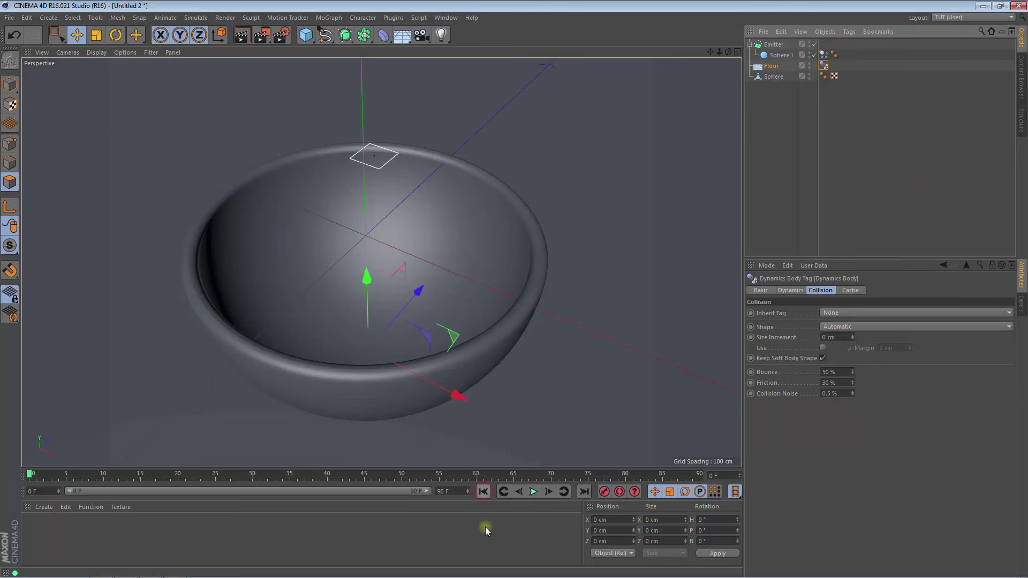
left_click(533, 492)
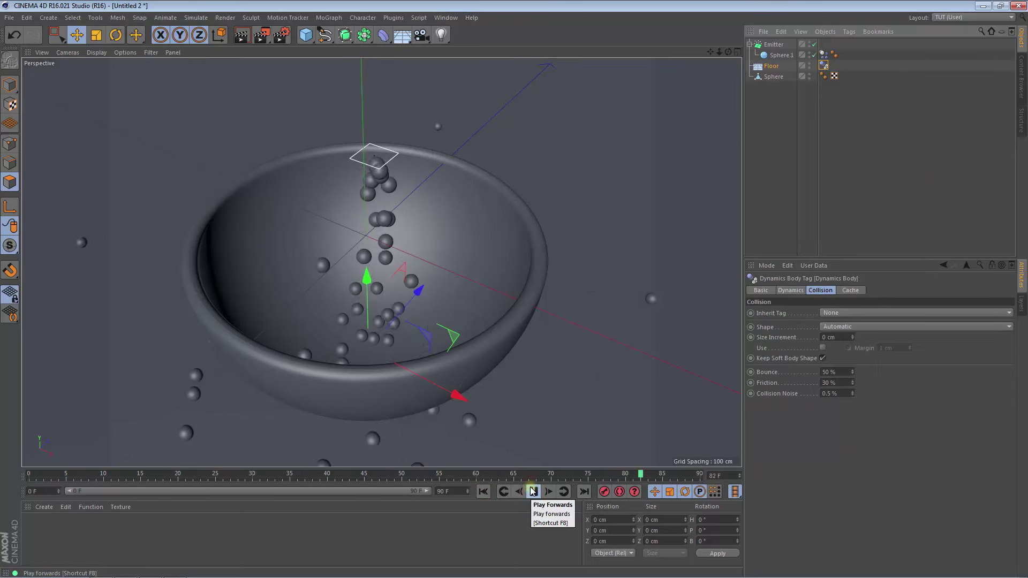
left_click(532, 491)
left_click(483, 491)
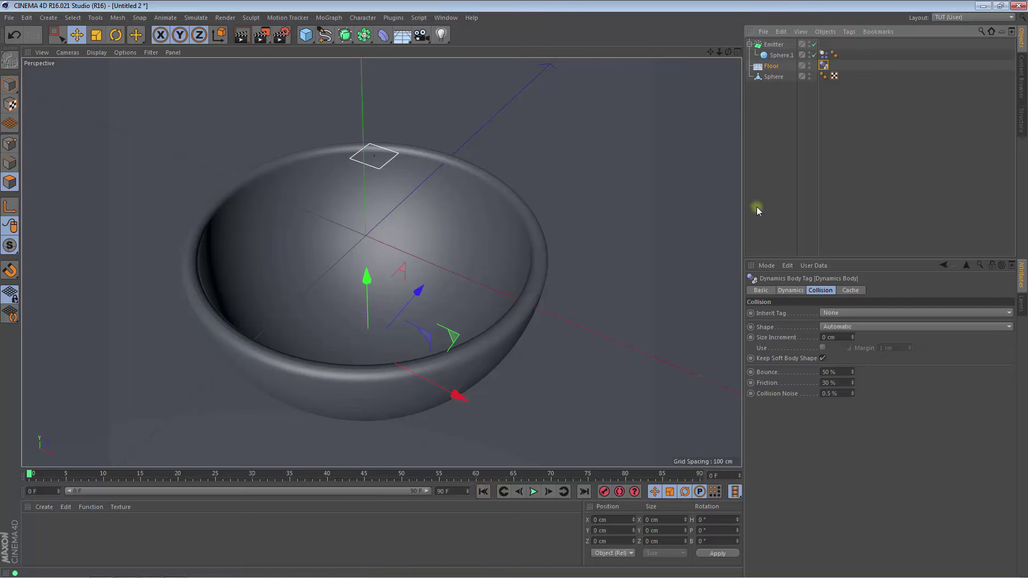
left_click(770, 77)
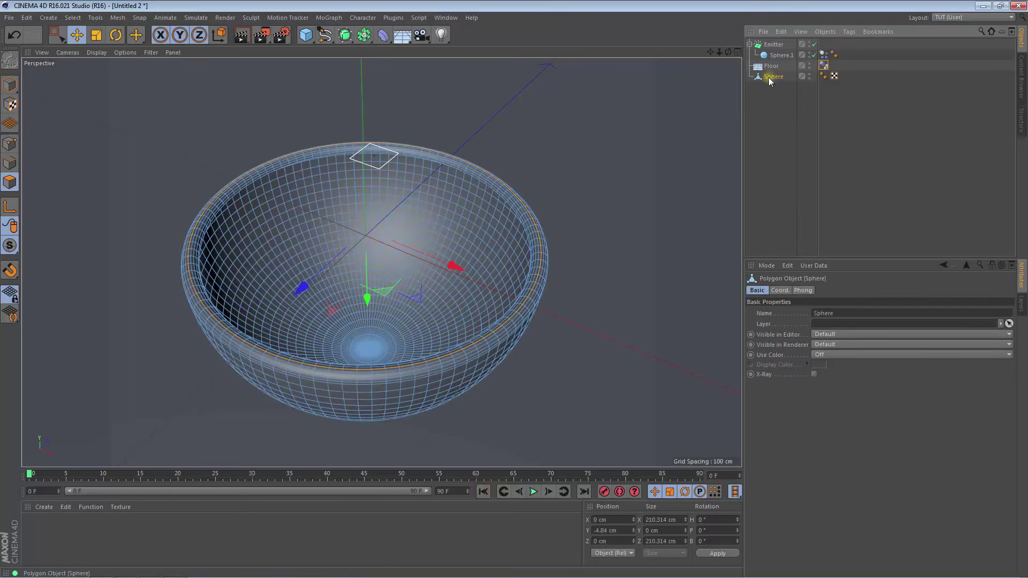
Give the bowl Sphere a Rigid Body tag and test-play the simulation from frame 0.
right_click(770, 79)
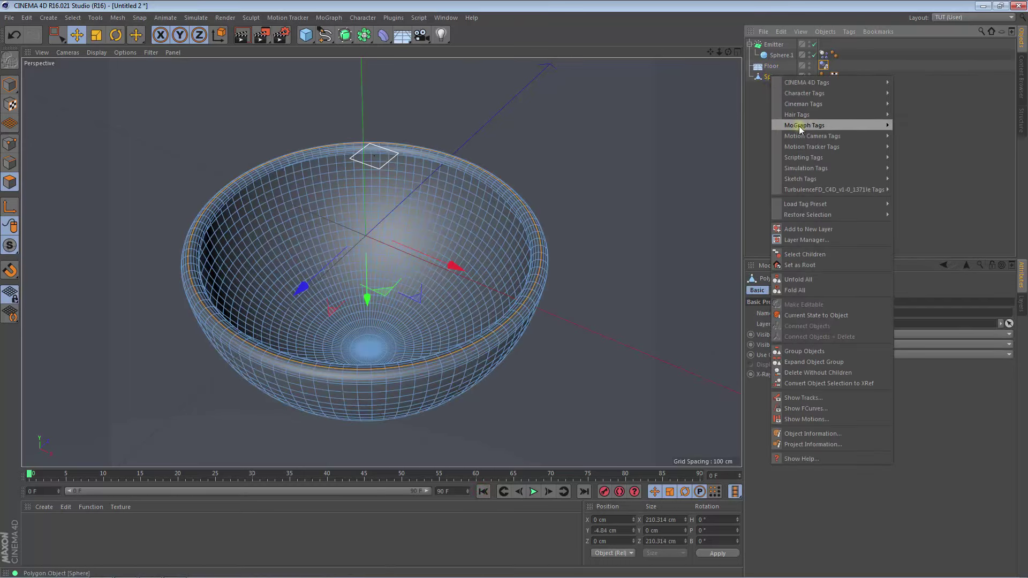
mouse_move(805, 168)
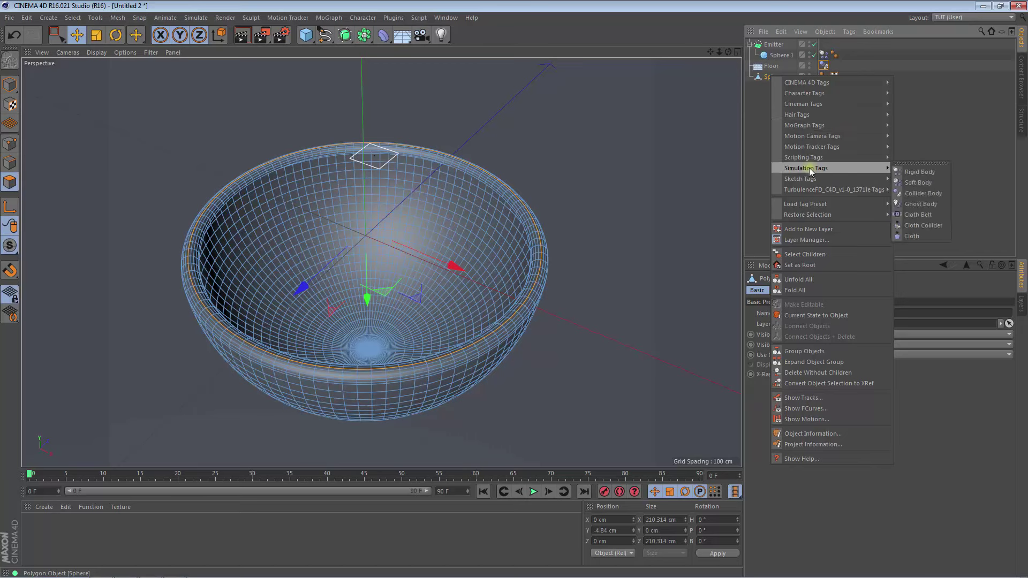
left_click(912, 172)
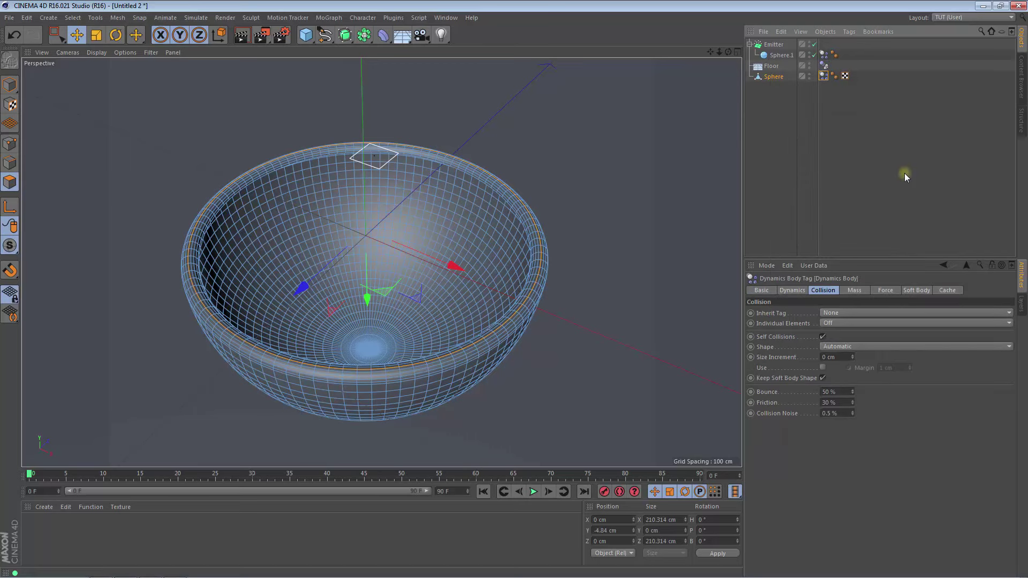
left_click(482, 491)
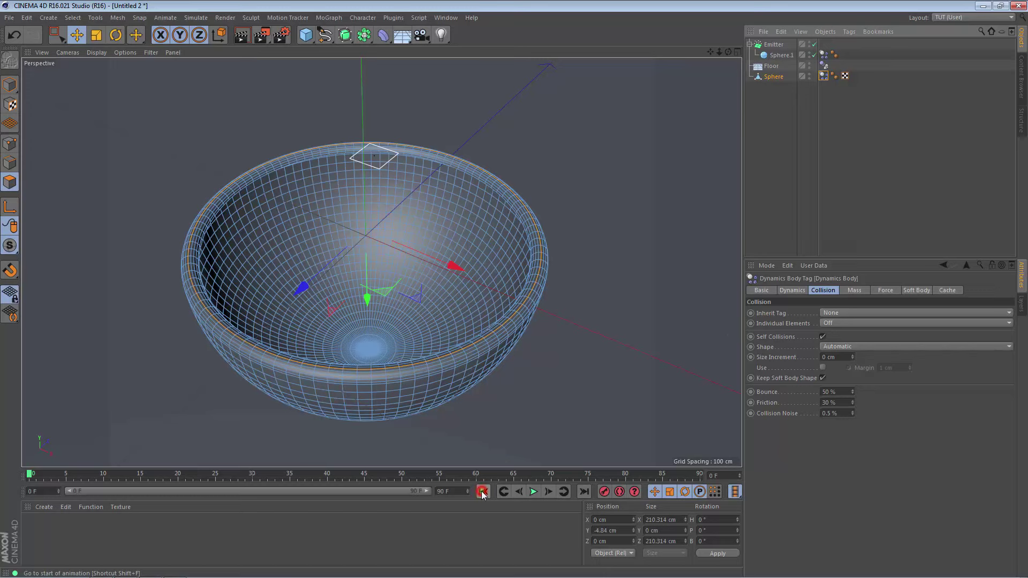
left_click(532, 491)
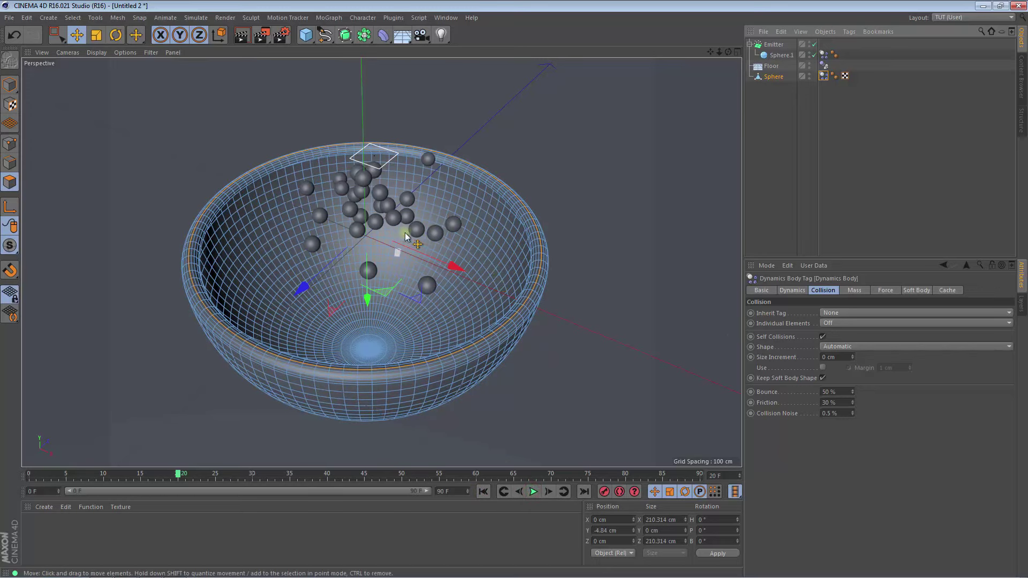
left_click(533, 492)
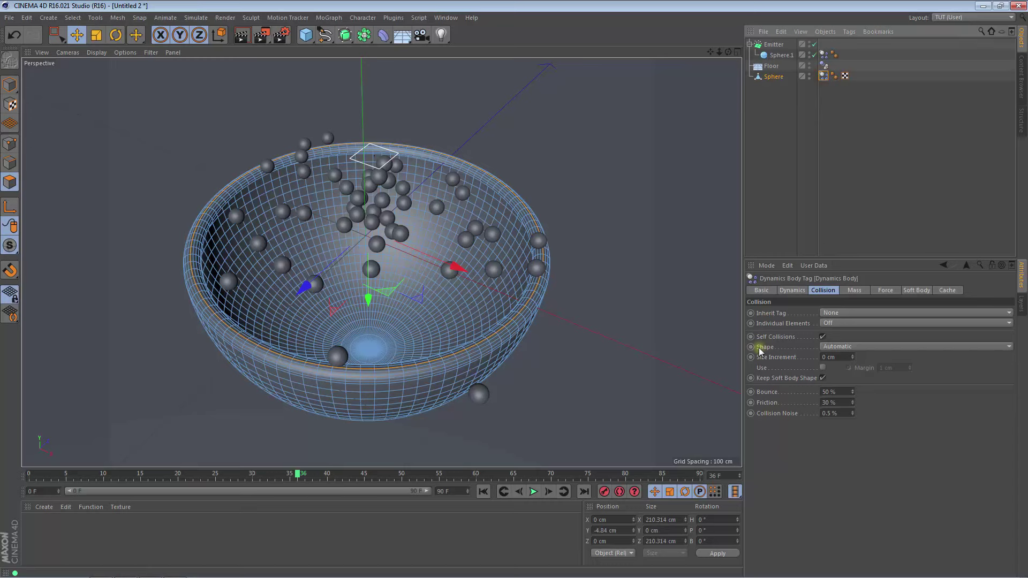
Set the bowl's collision shape to Static Mesh and replay the simulation to check it.
left_click(832, 347)
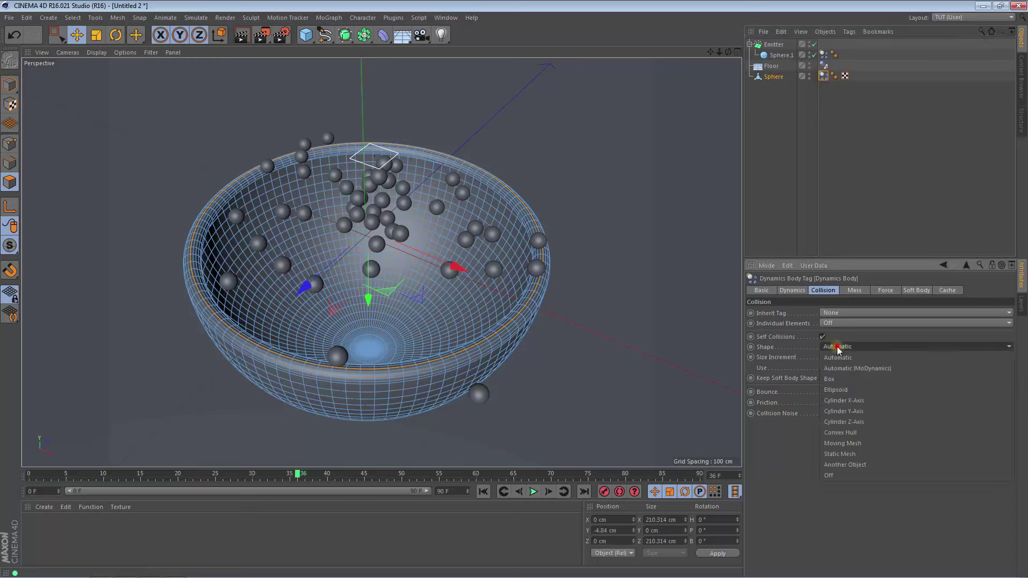
left_click(854, 454)
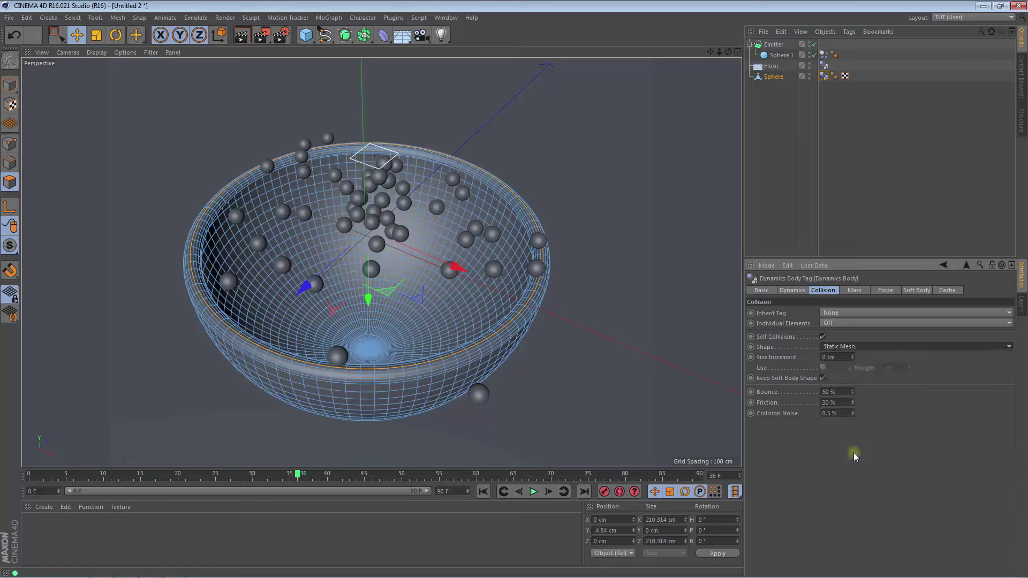
left_click(483, 492)
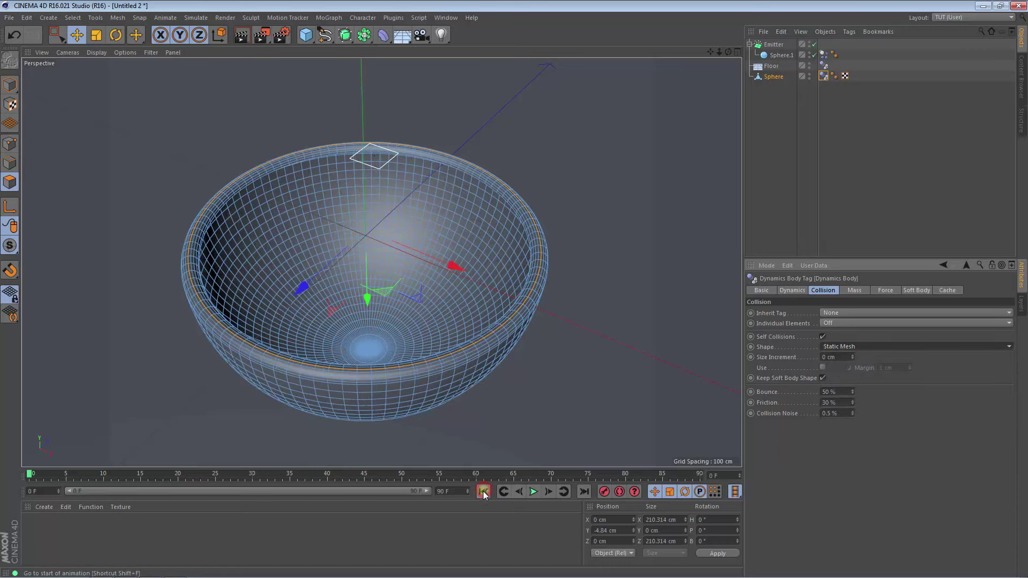
left_click(531, 492)
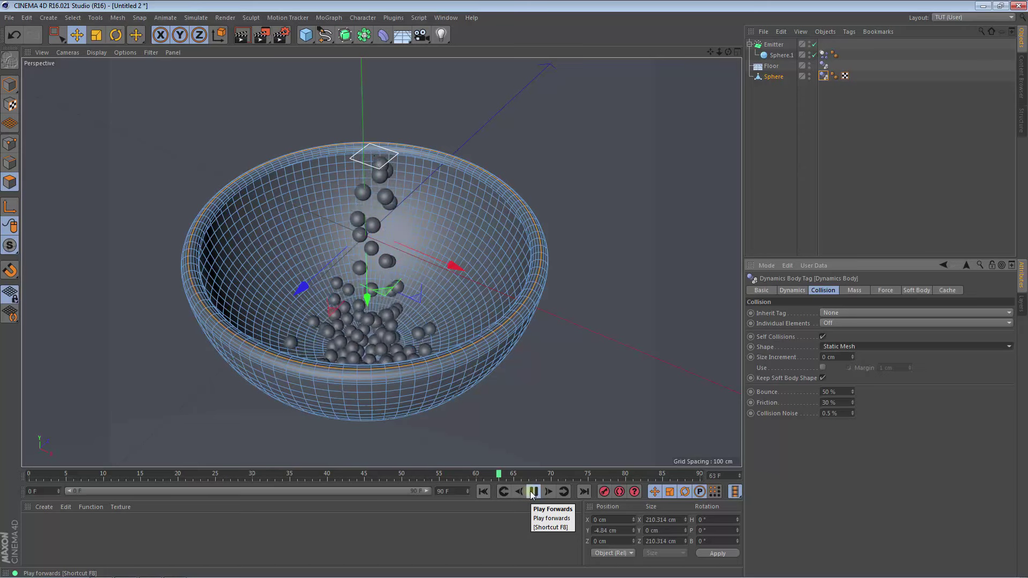
left_click(531, 492)
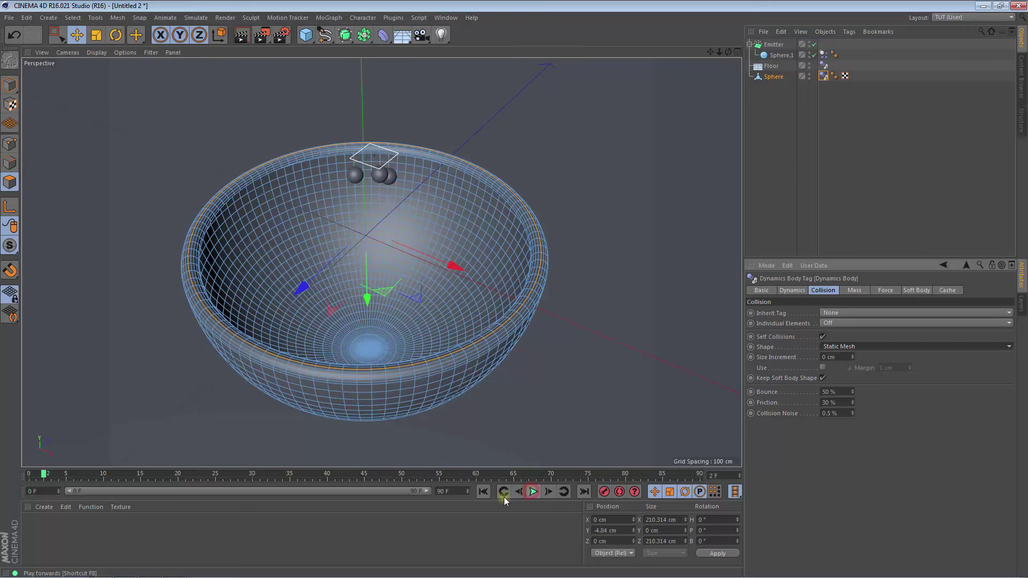
left_click(444, 491)
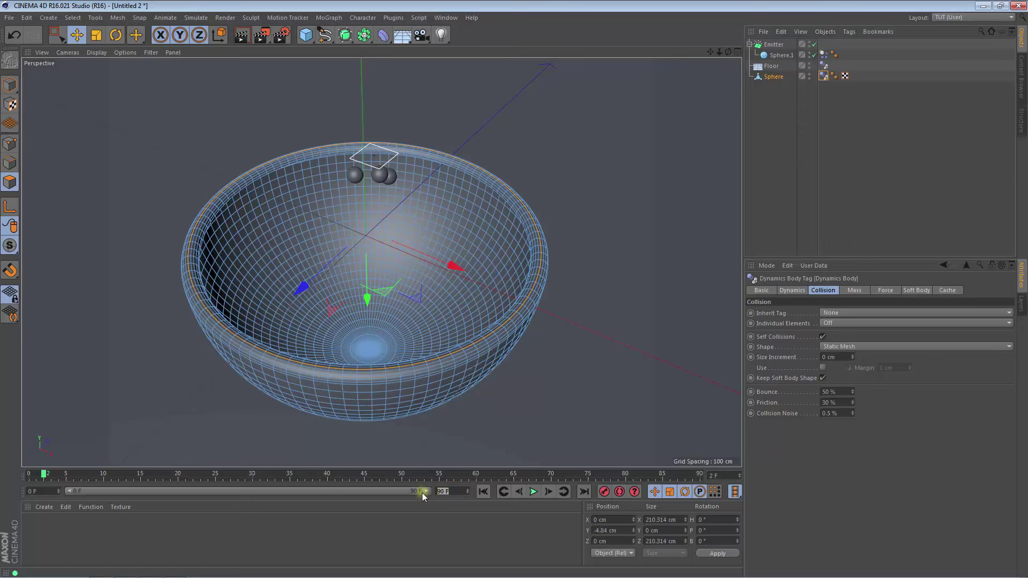
type("1000")
Set the animation end and preview range to 1000 F, stop at frame 104, and render the view.
key("Return")
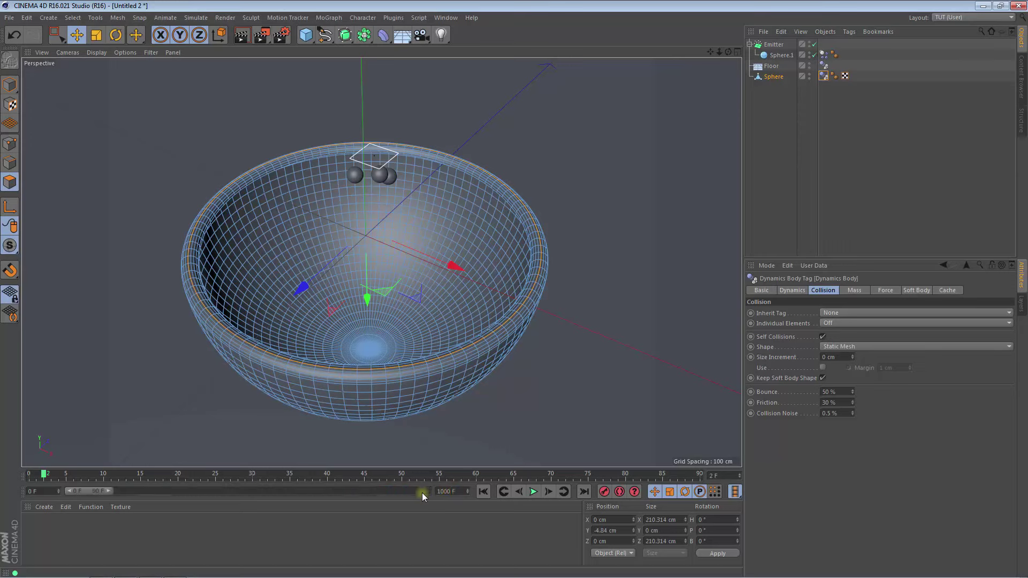
left_click_drag(108, 490, 432, 501)
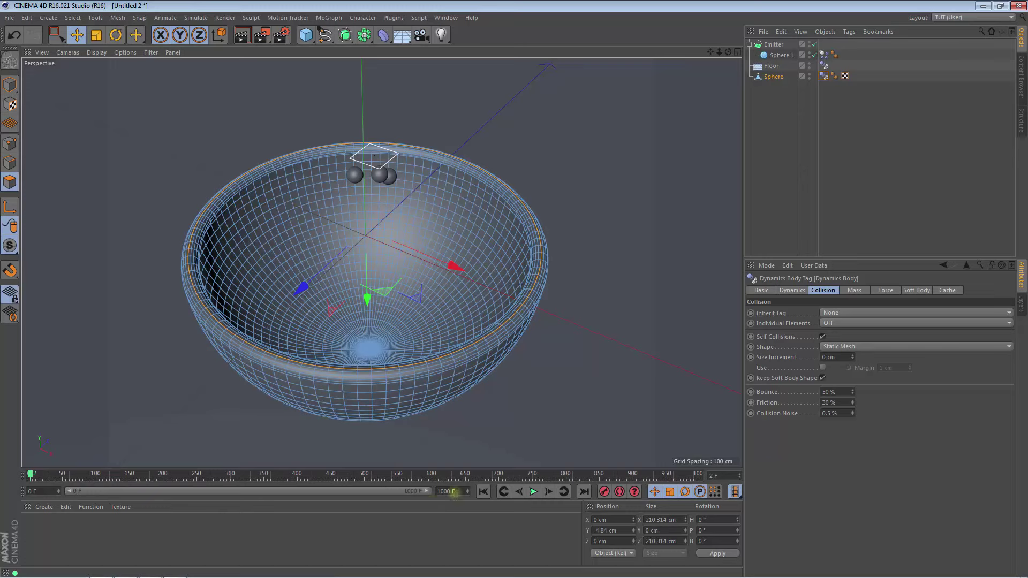
left_click(536, 491)
left_click(244, 41)
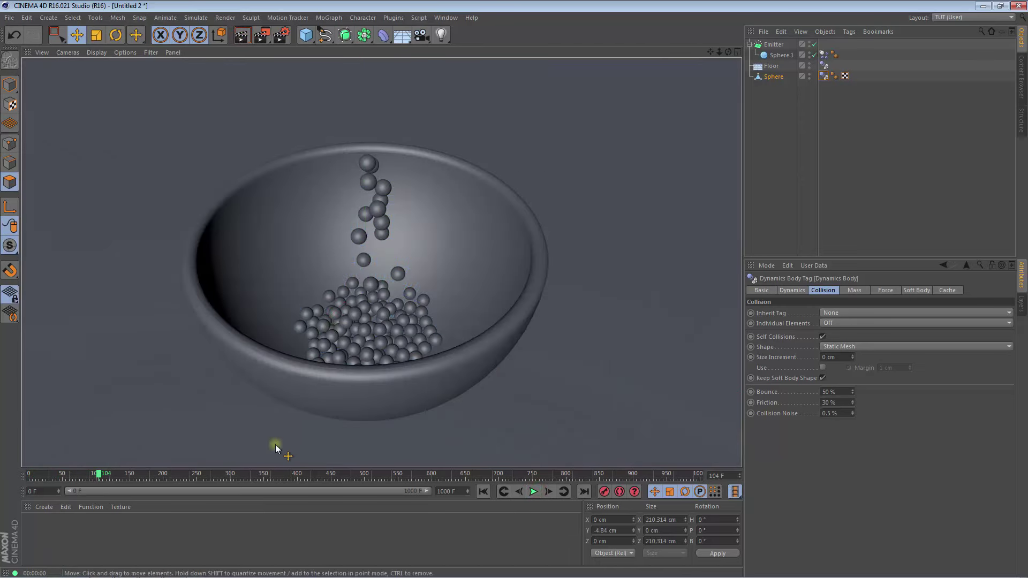
left_click(774, 44)
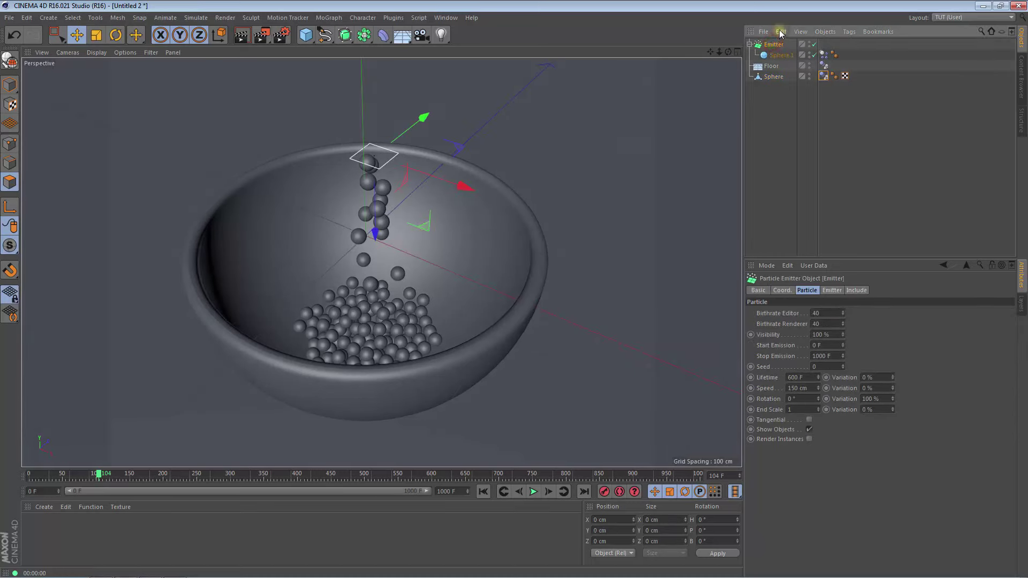
Copy the Emitter and paste a duplicate positioned over the bowl's left side.
left_click(781, 31)
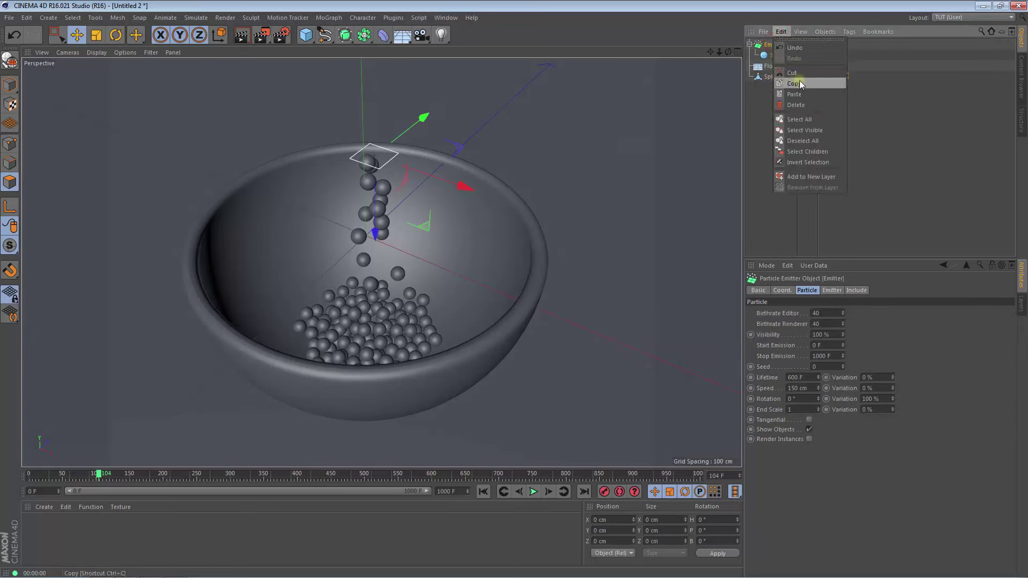
left_click(800, 85)
left_click(782, 31)
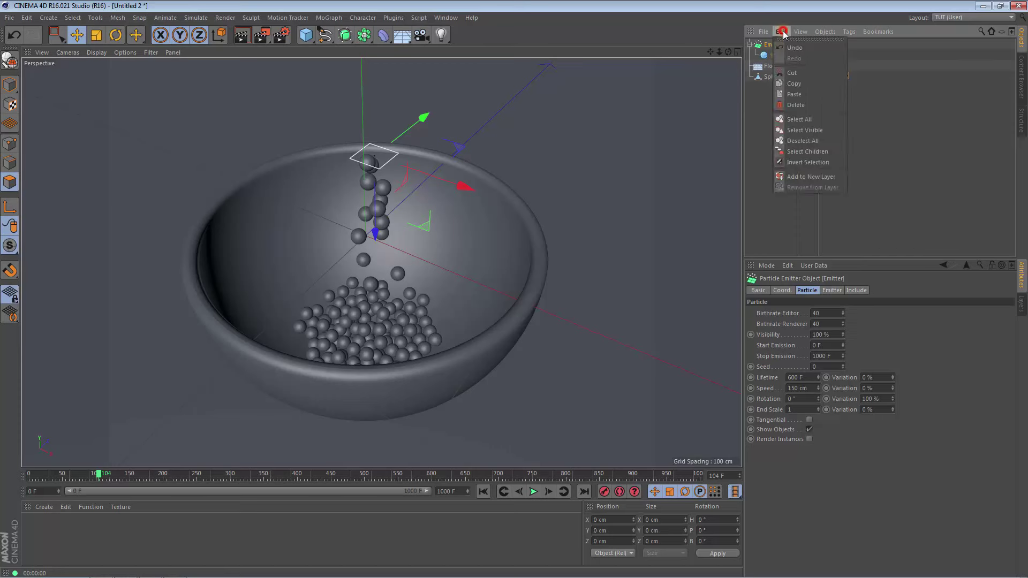
left_click(796, 95)
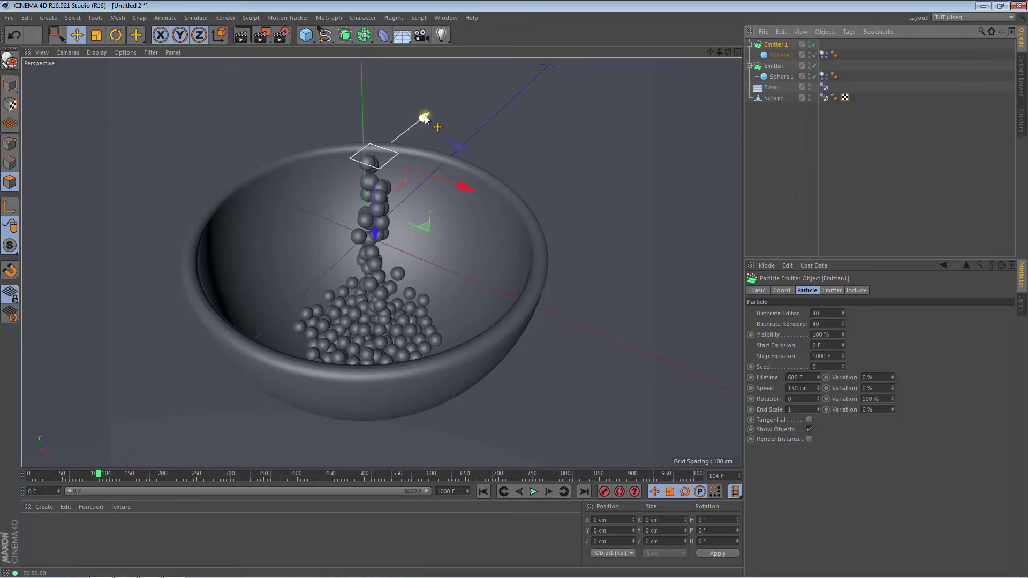
left_click_drag(425, 119, 360, 163)
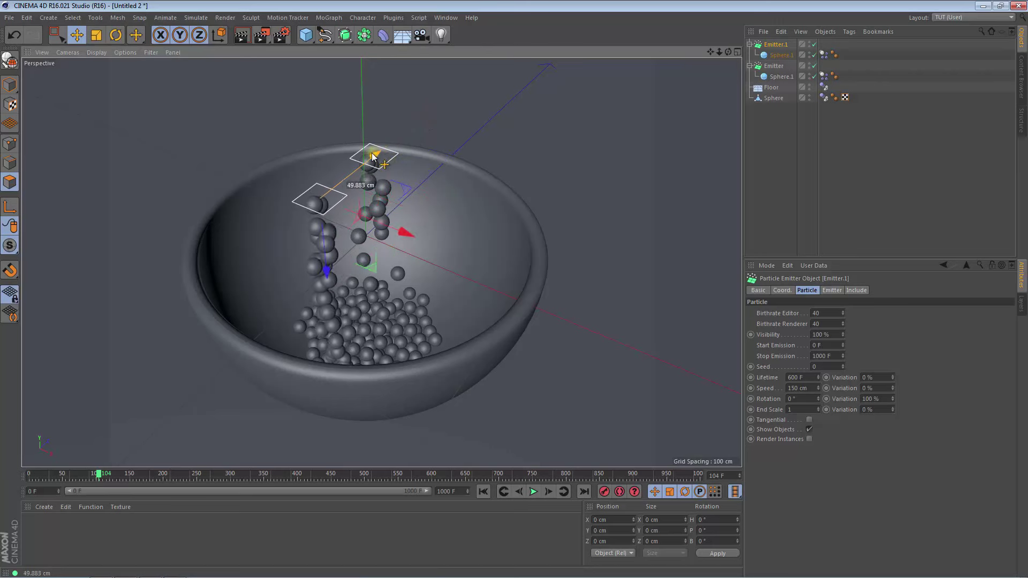
left_click_drag(360, 163, 362, 161)
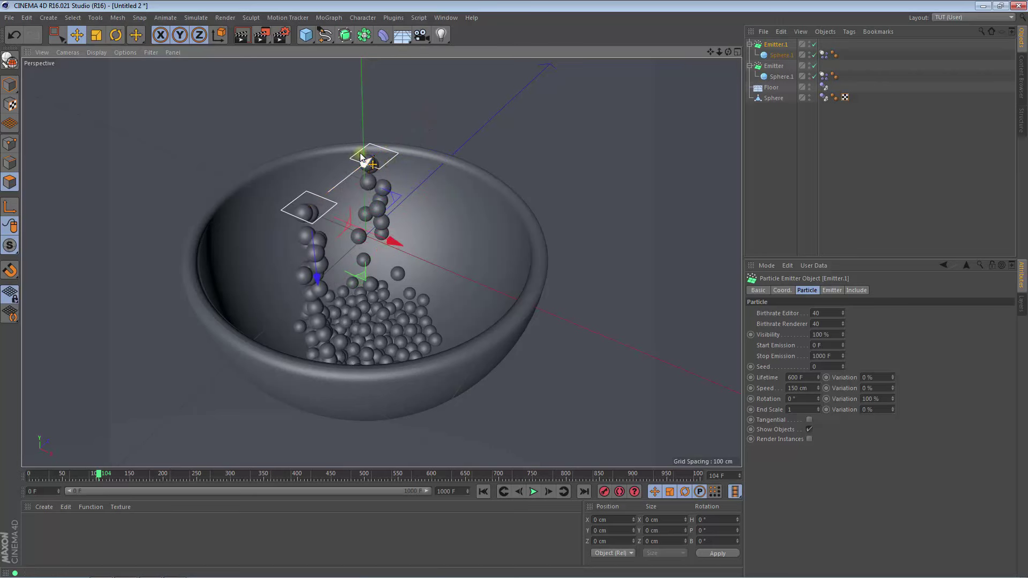
Paste two more emitter copies over the bowl's right side and front centre, then replay the simulation.
left_click(781, 32)
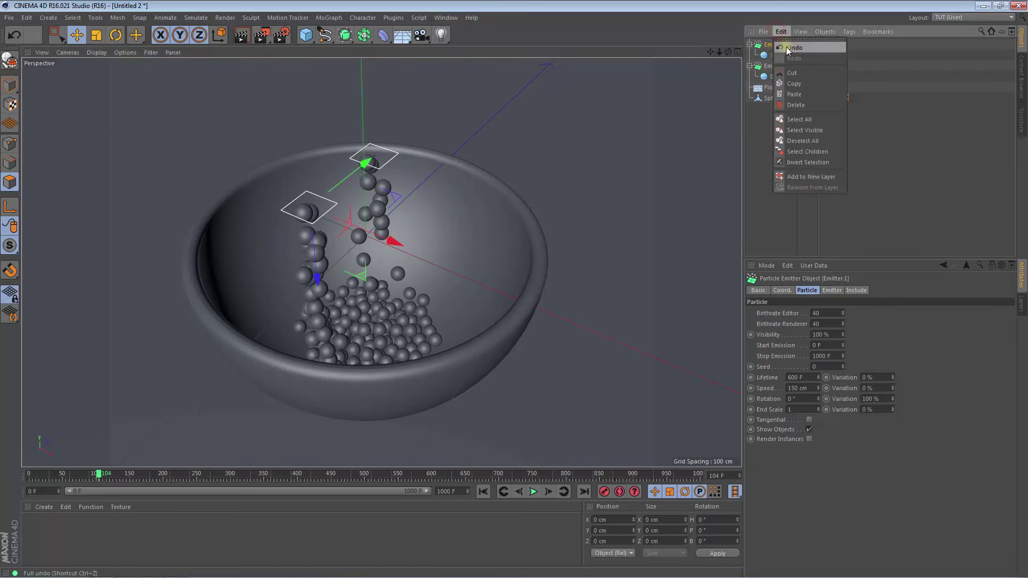
left_click(794, 94)
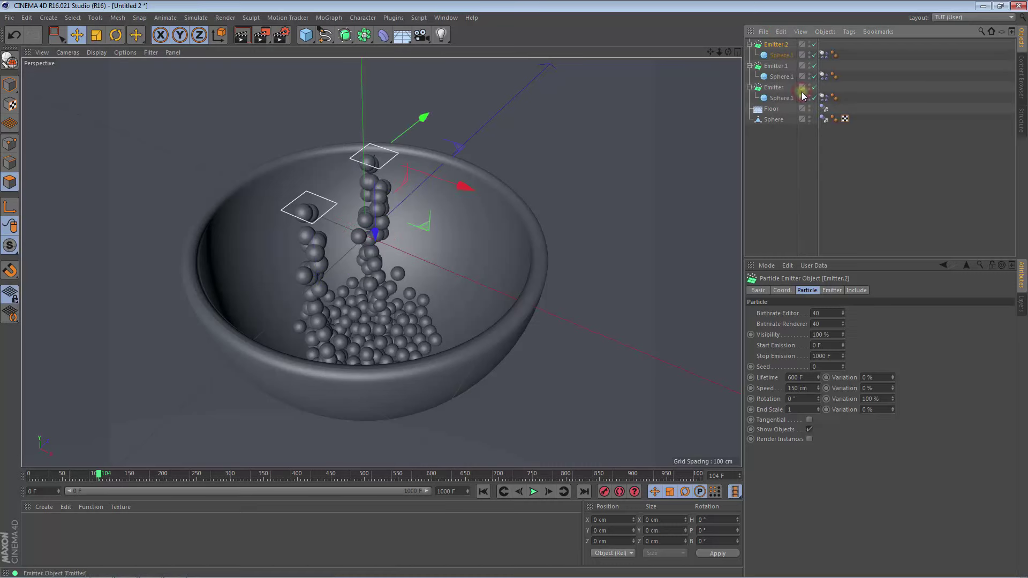
left_click_drag(454, 193, 552, 218)
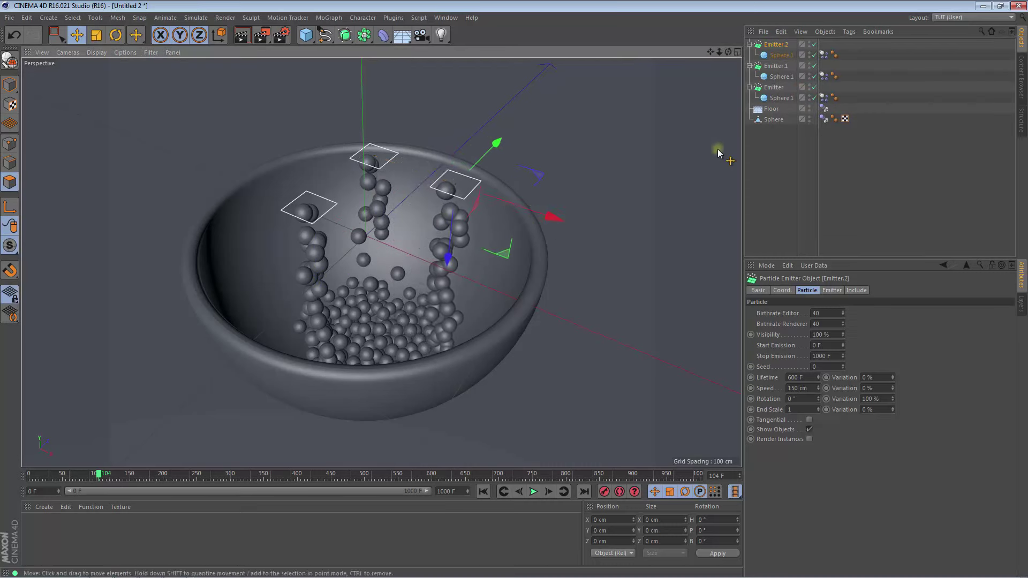
left_click(780, 32)
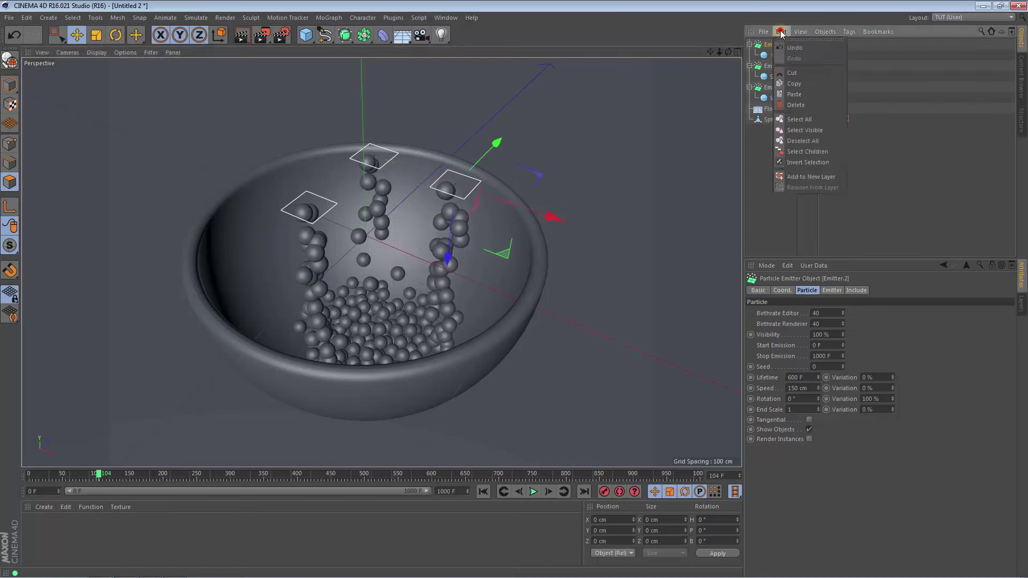
left_click(808, 94)
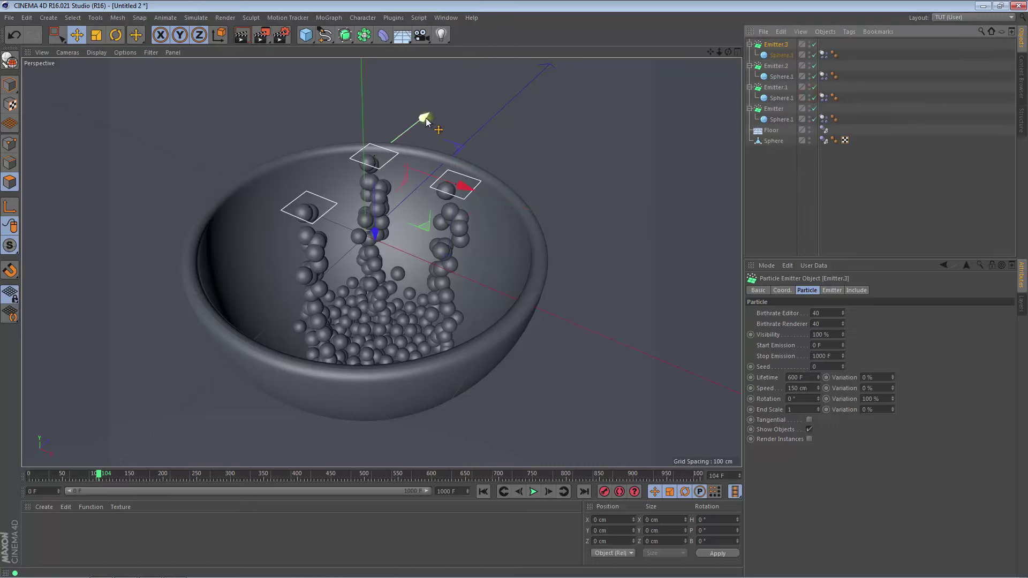
mouse_move(422, 119)
left_mouse_down()
mouse_move(356, 157)
mouse_move(476, 297)
left_mouse_up()
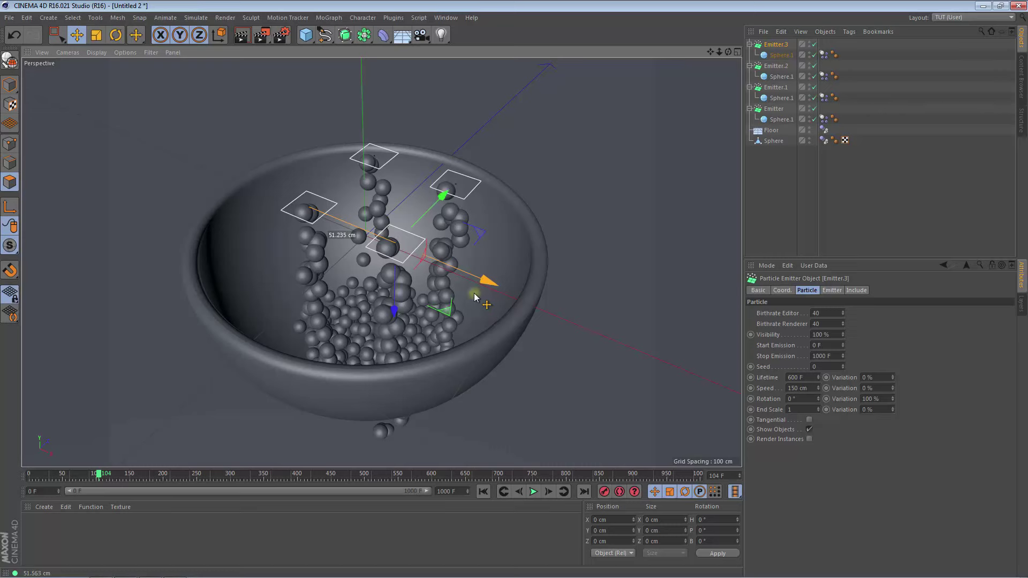
left_click_drag(476, 297, 476, 294)
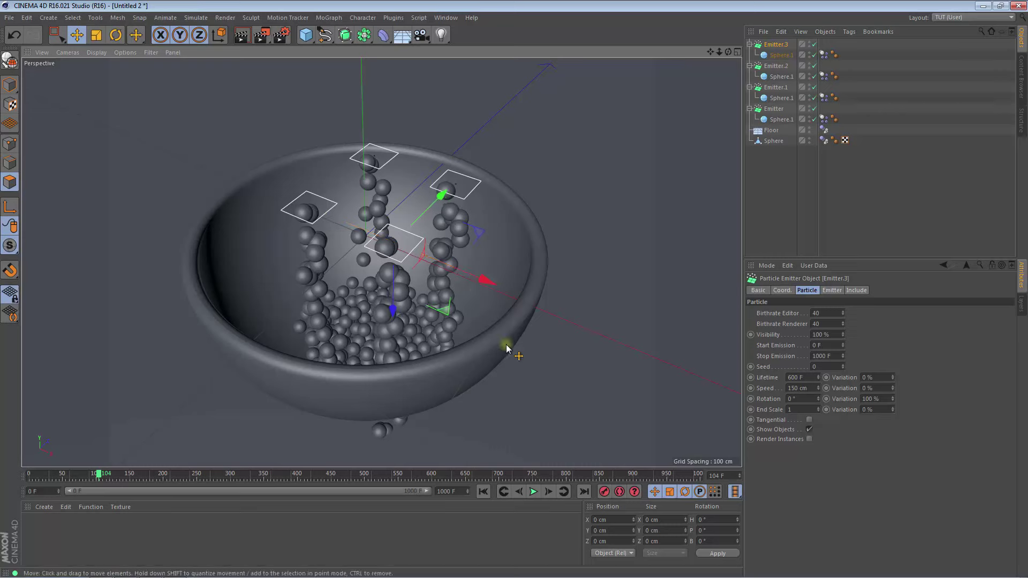
left_click(483, 492)
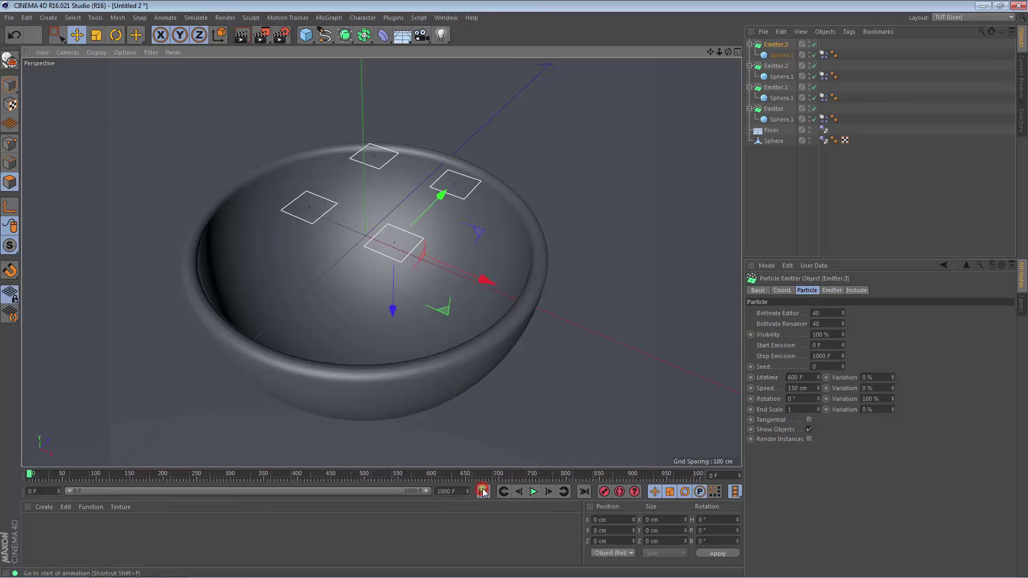
left_click(535, 492)
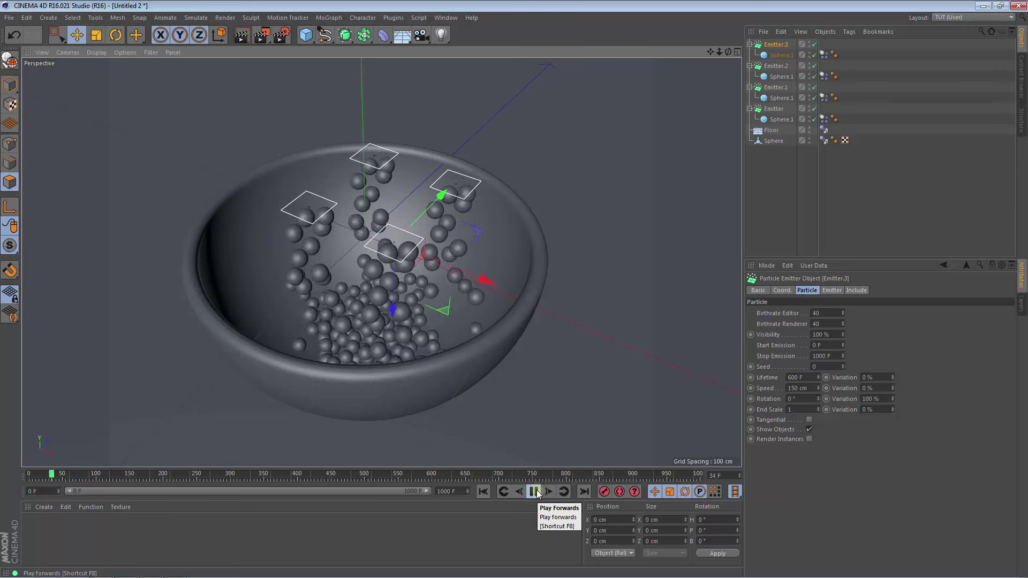
left_click(536, 491)
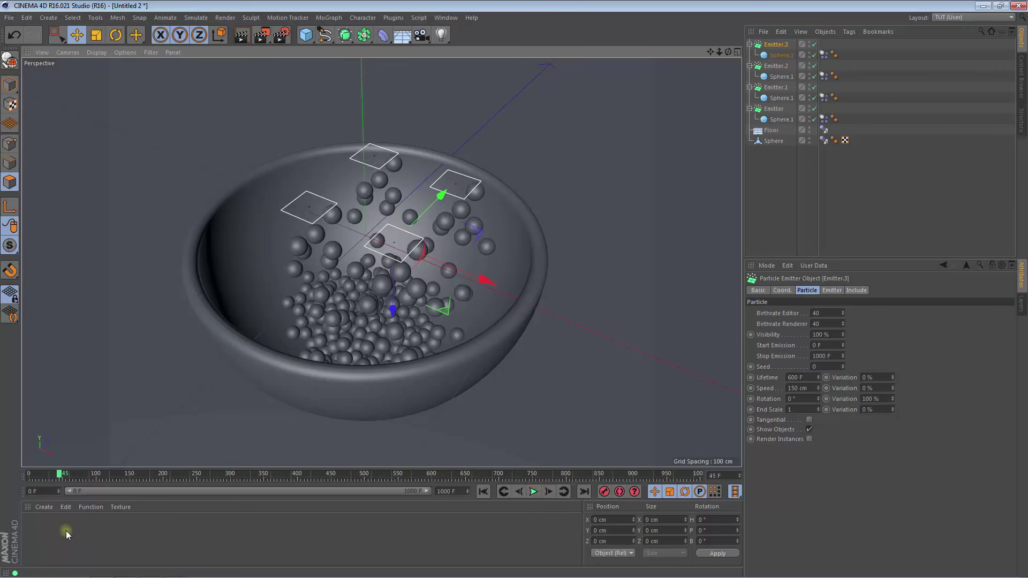
Create a new material and set its colour to red (R204 G0 B0).
double_click(52, 528)
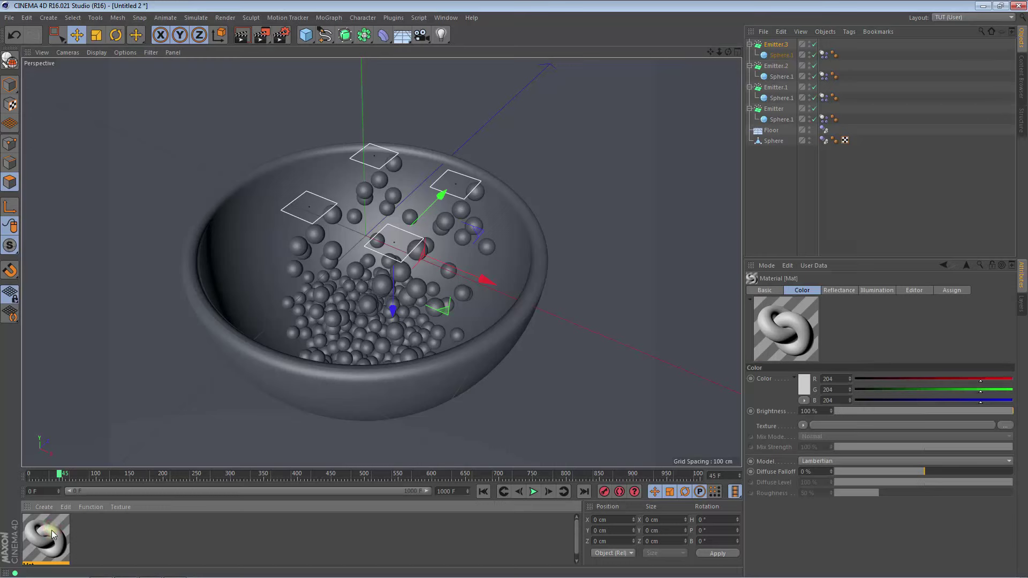
double_click(47, 538)
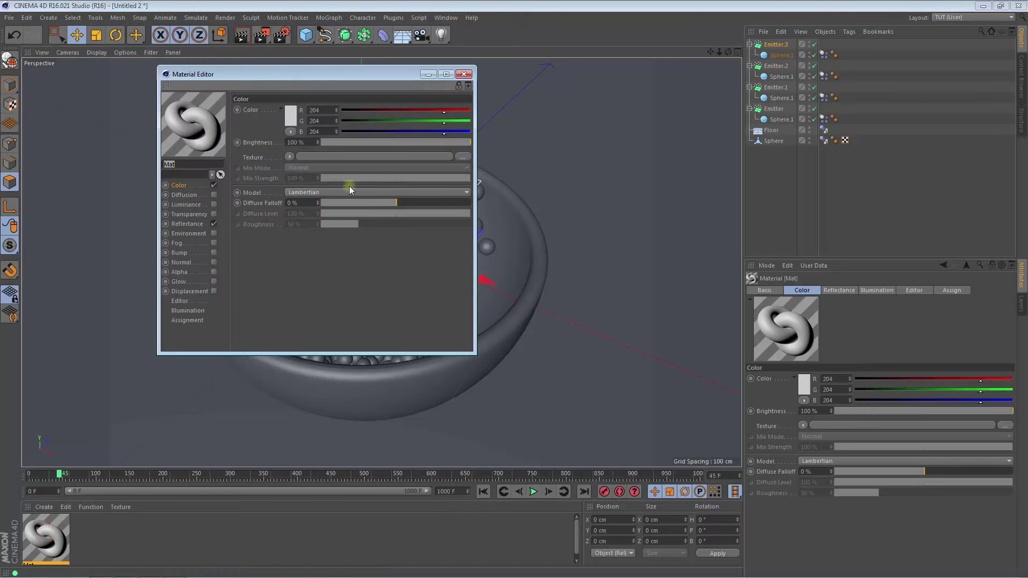
left_click_drag(446, 123, 371, 123)
left_click_drag(445, 134, 327, 132)
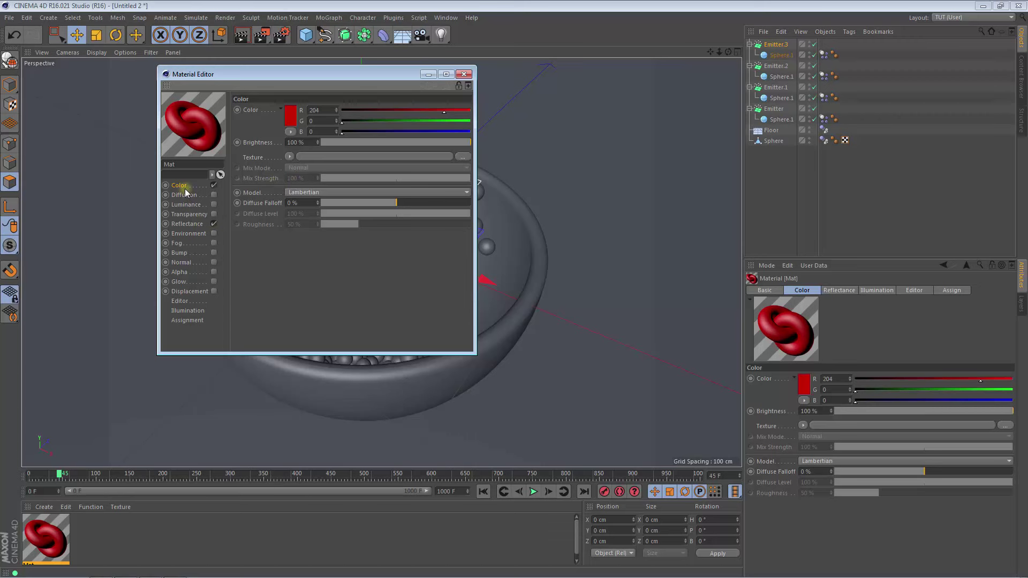
Give the material 75% specular strength and about 33% width, then apply it to Emitter.3.
left_click(188, 223)
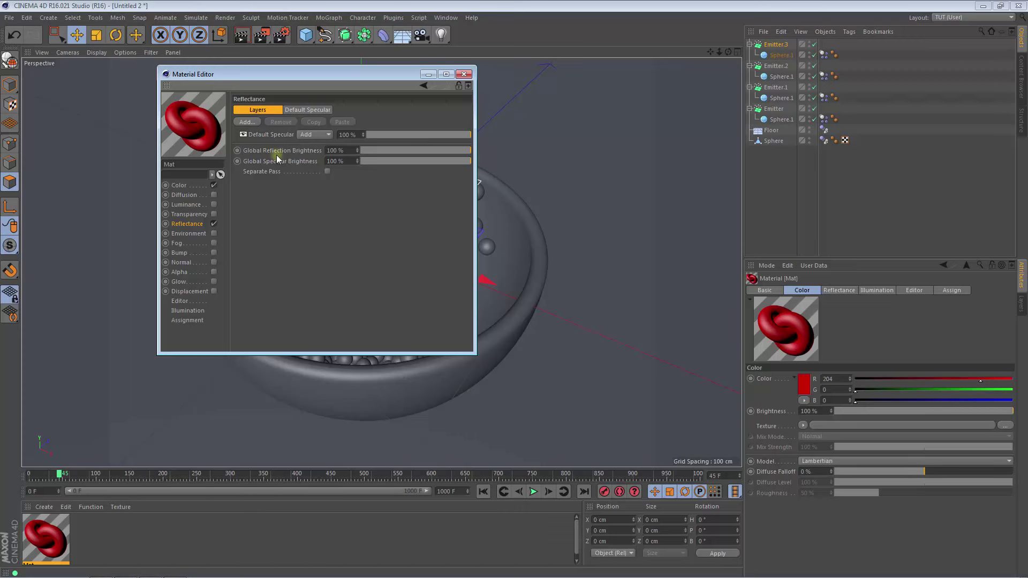
left_click(319, 110)
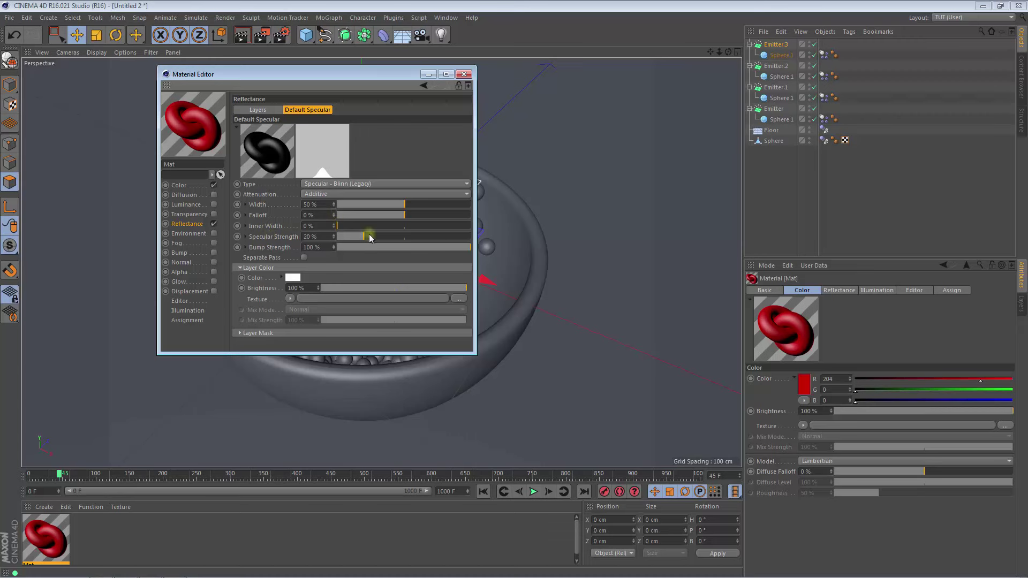
left_click_drag(370, 238, 394, 238)
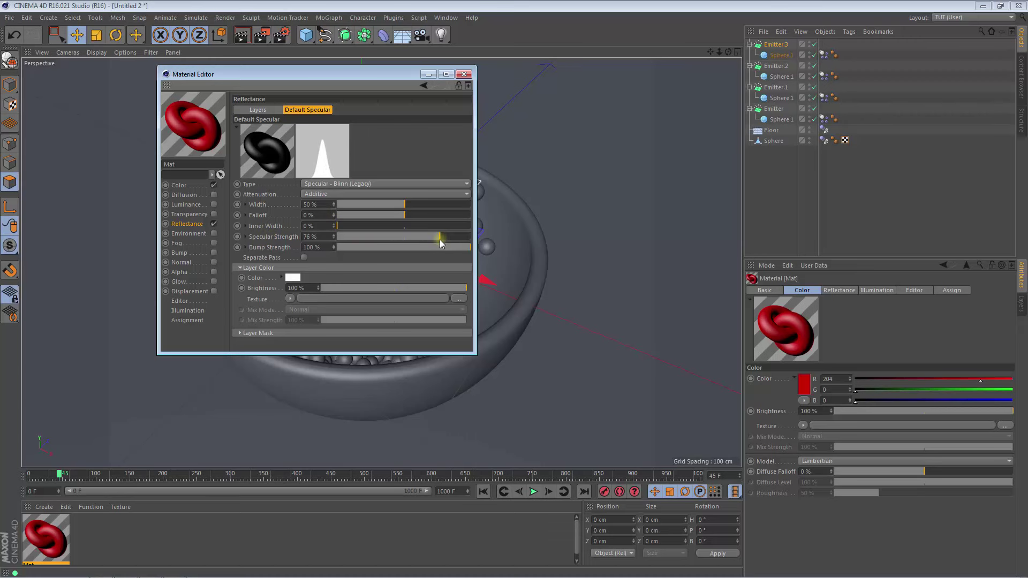
left_click_drag(440, 240, 438, 240)
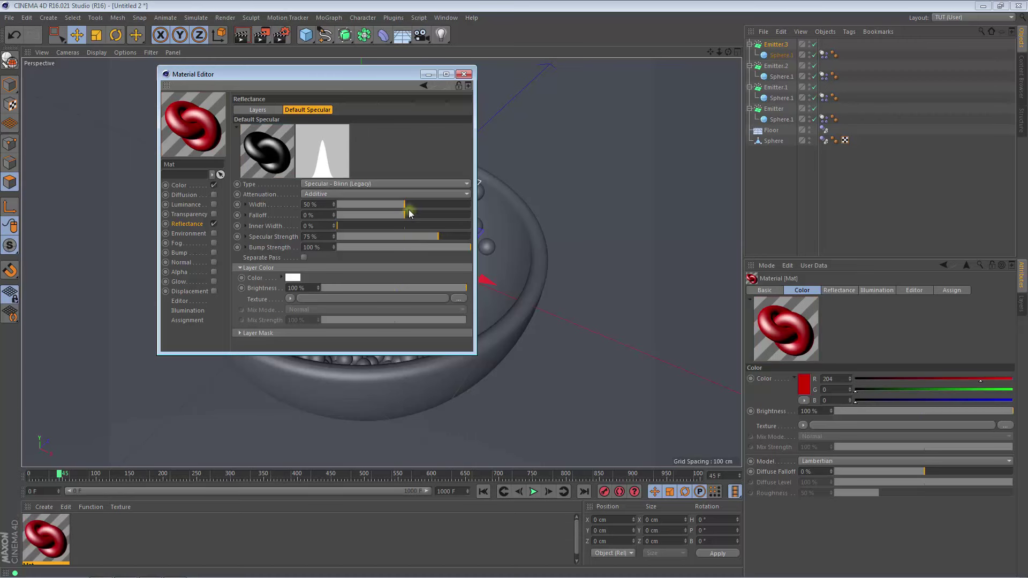
left_click_drag(390, 204, 381, 205)
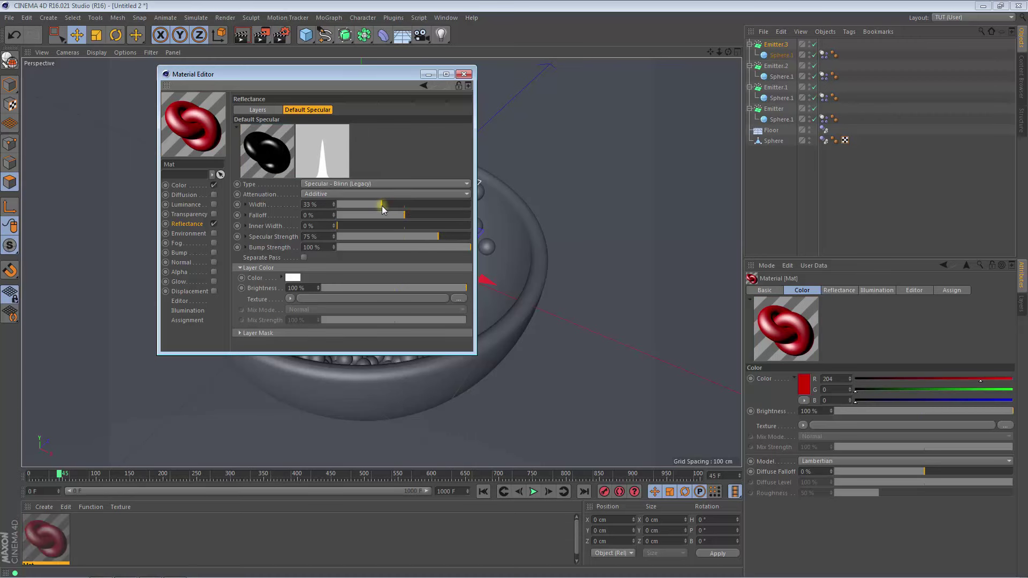
left_click(463, 74)
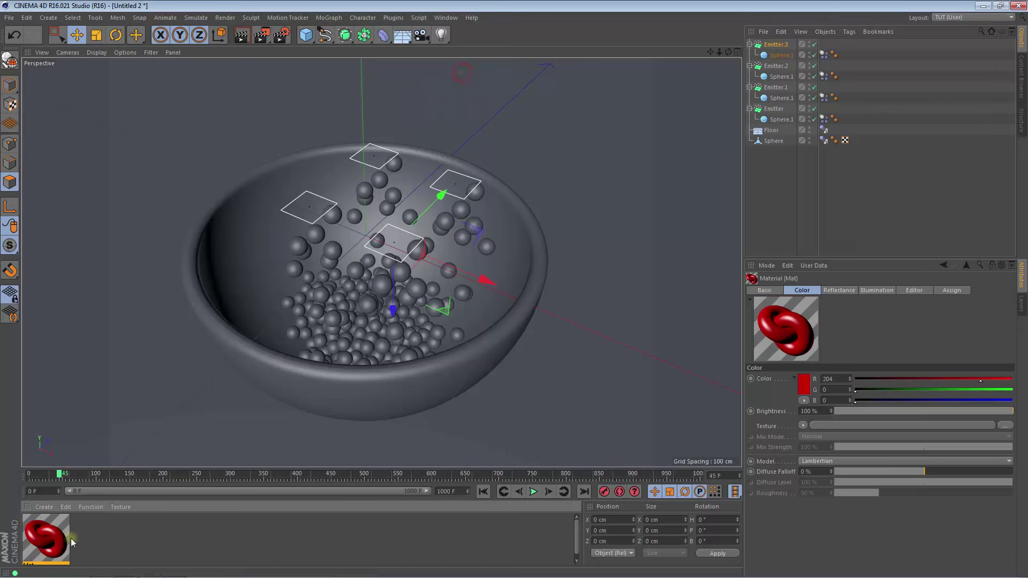
mouse_move(46, 542)
left_mouse_down()
mouse_move(775, 60)
mouse_move(774, 45)
left_mouse_up()
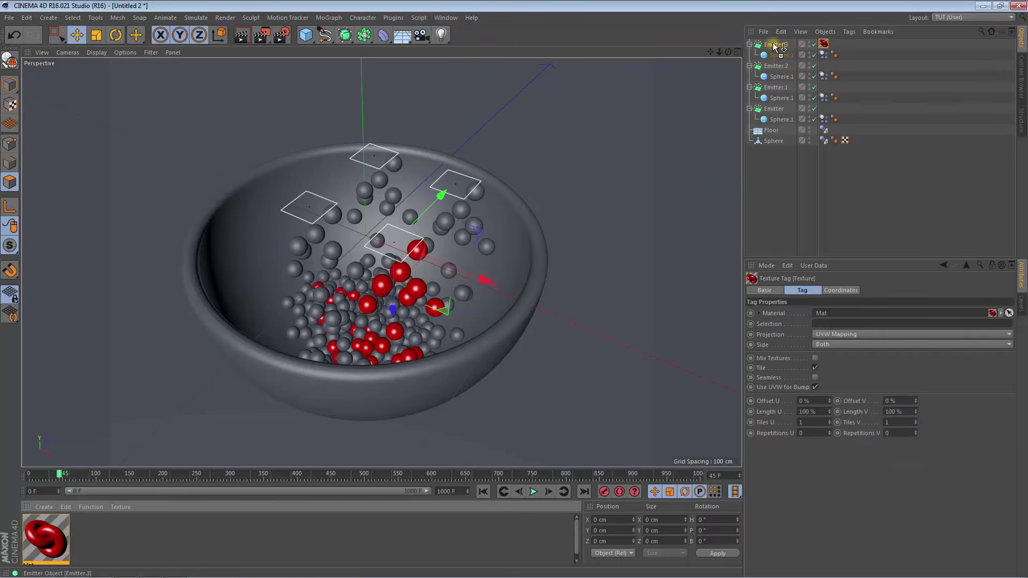
Copy the red material and paste three copies of it.
left_click(33, 541)
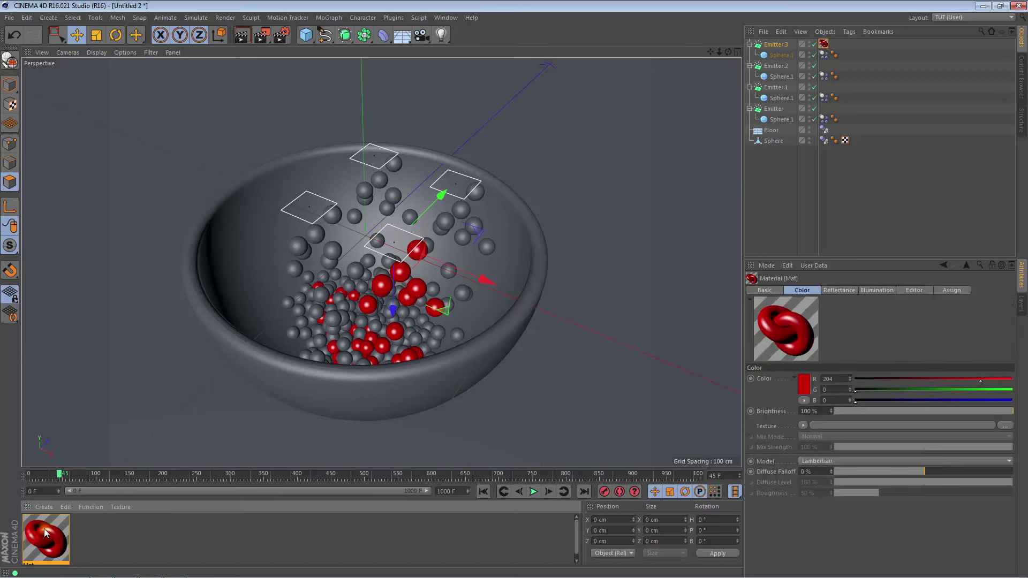
left_click(65, 507)
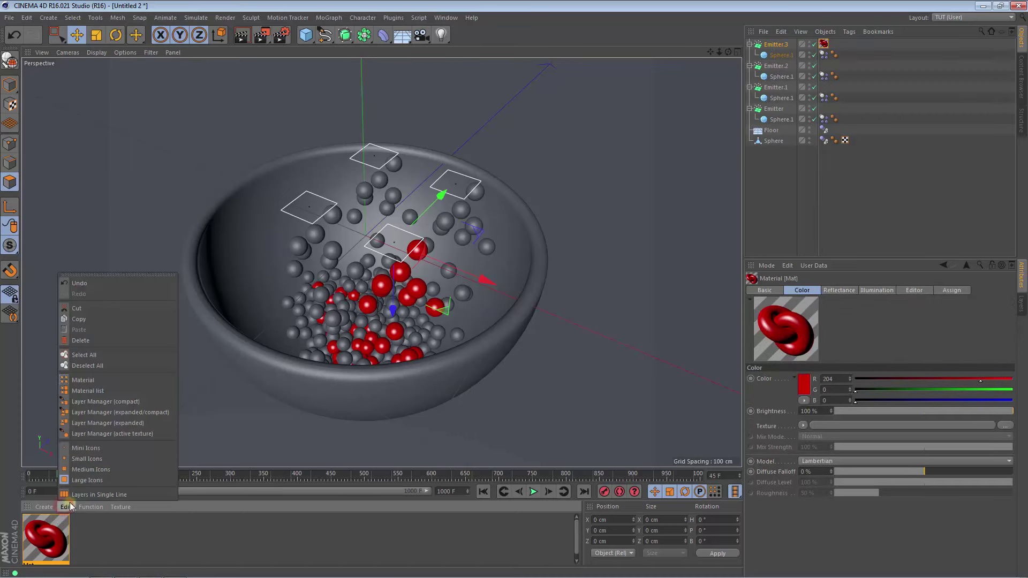
left_click(100, 320)
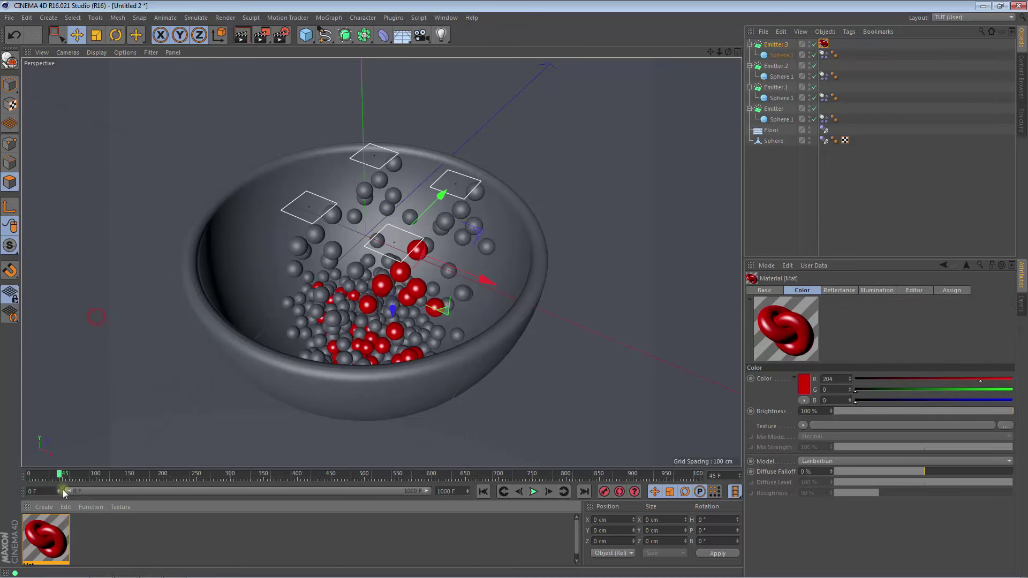
left_click(62, 507)
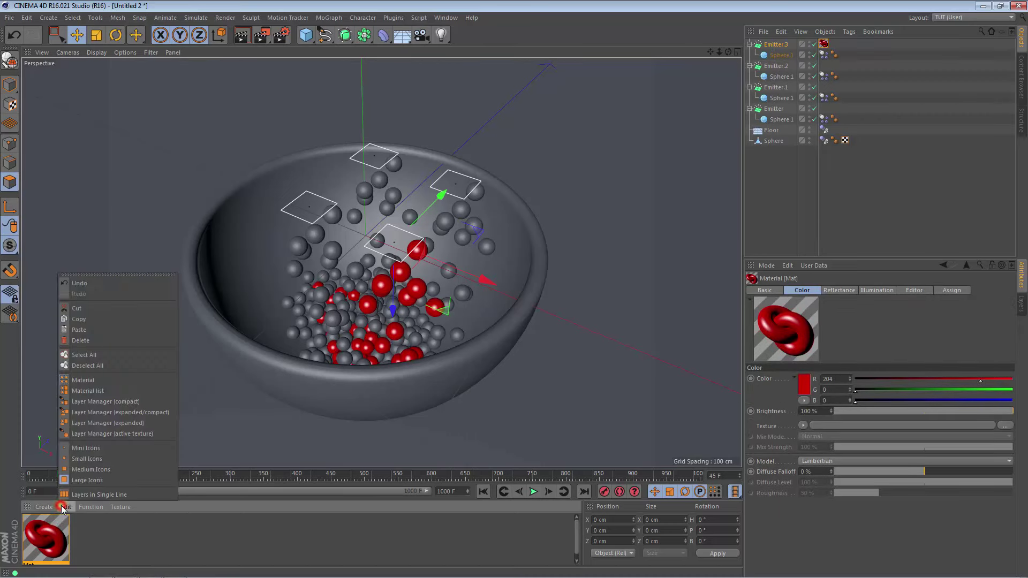
left_click(85, 330)
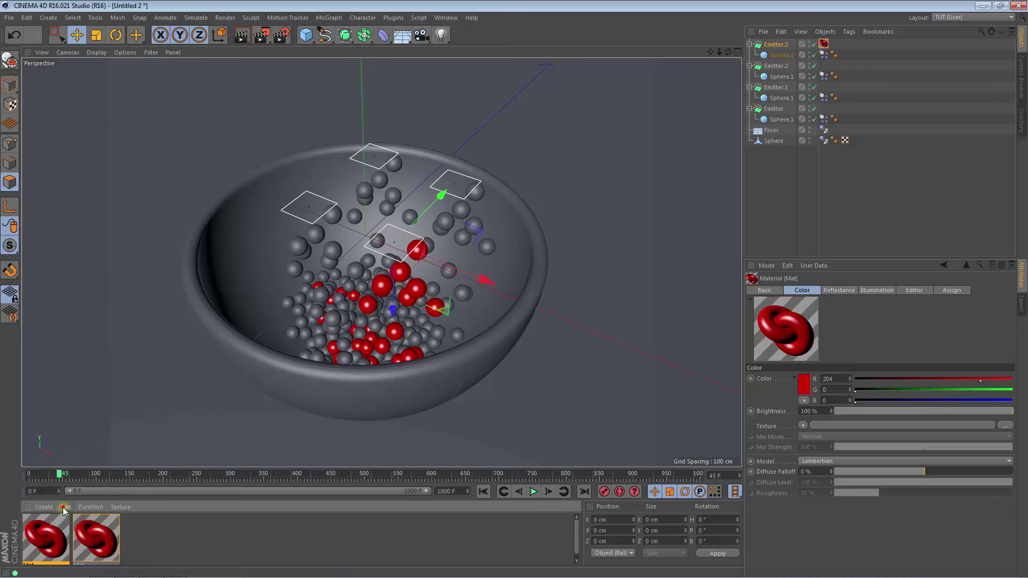
left_click(64, 507)
left_click(80, 329)
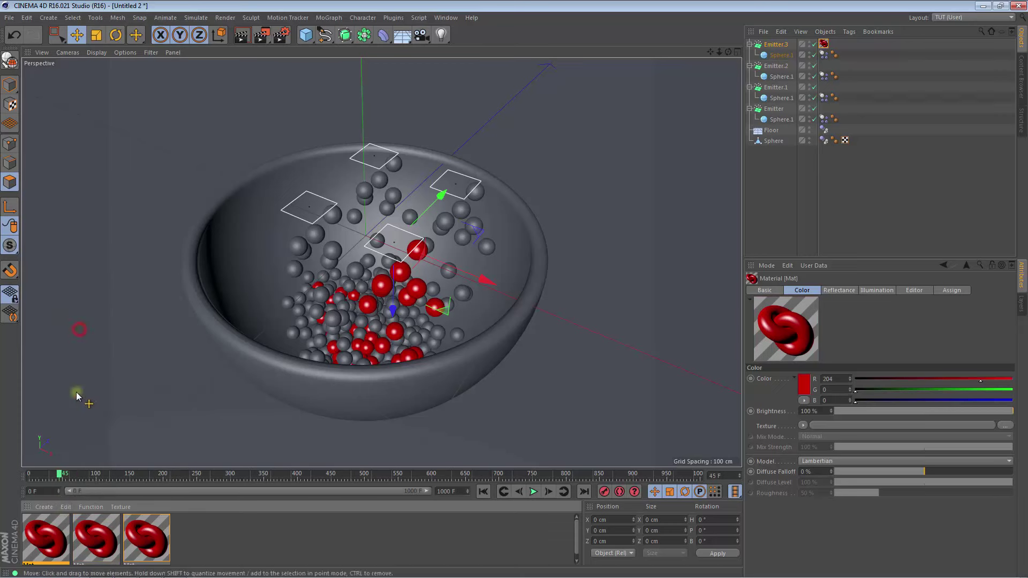
left_click(65, 507)
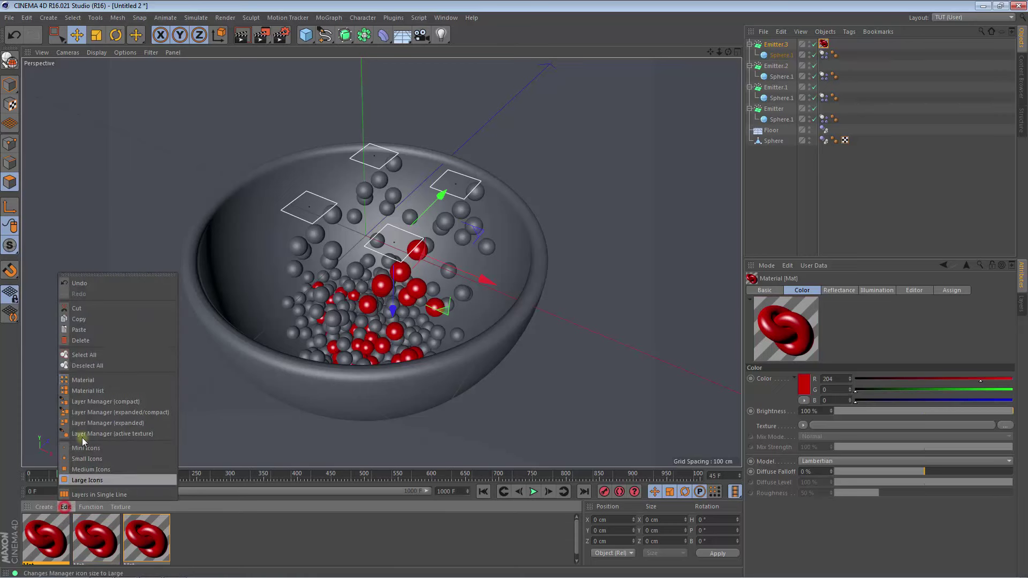
left_click(91, 329)
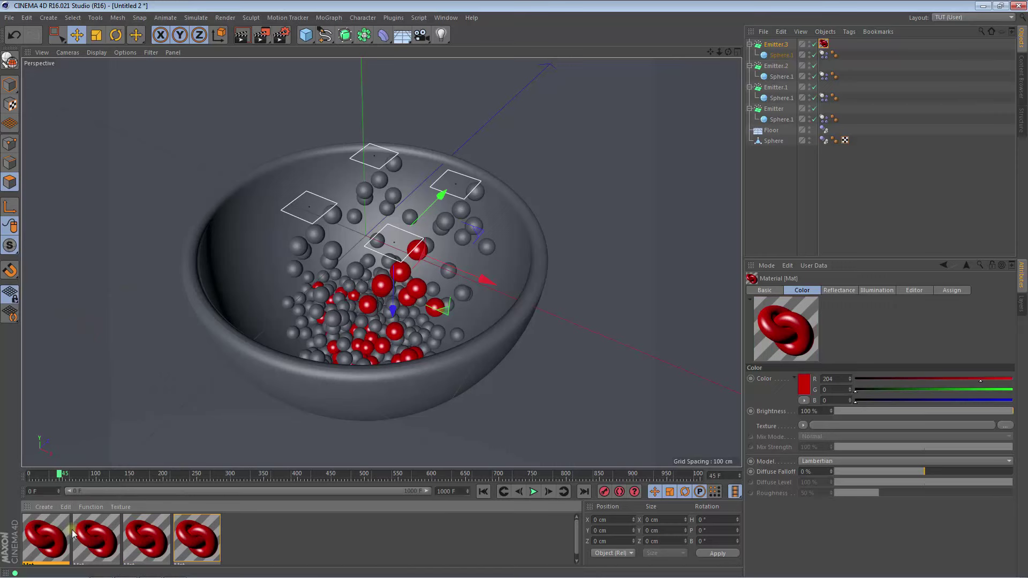
Change the first copy's colour to blue (B 206) and apply it to Emitter.2.
double_click(47, 540)
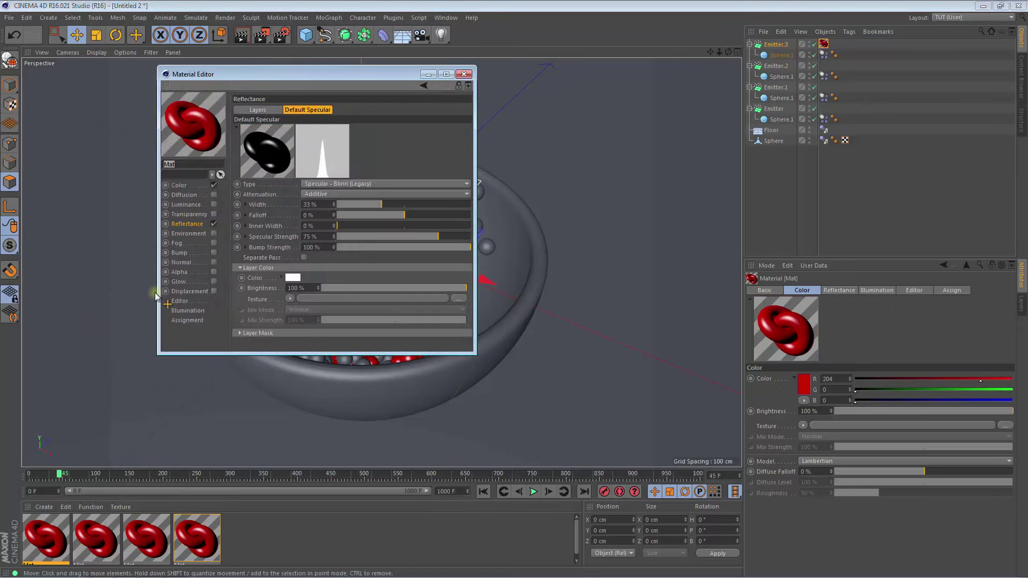
left_click(180, 185)
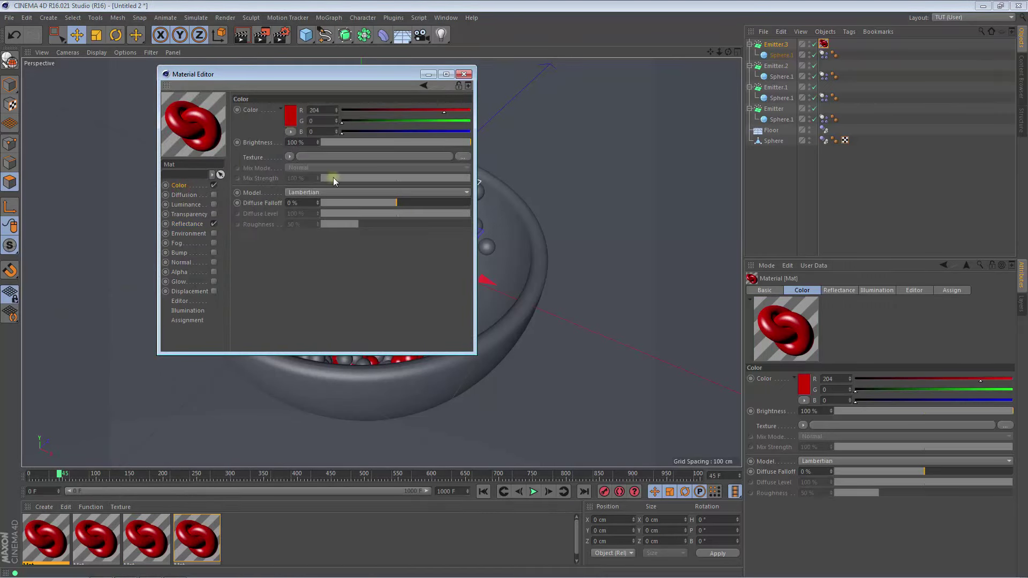
mouse_move(340, 132)
left_mouse_down()
mouse_move(441, 132)
mouse_move(342, 112)
left_mouse_up()
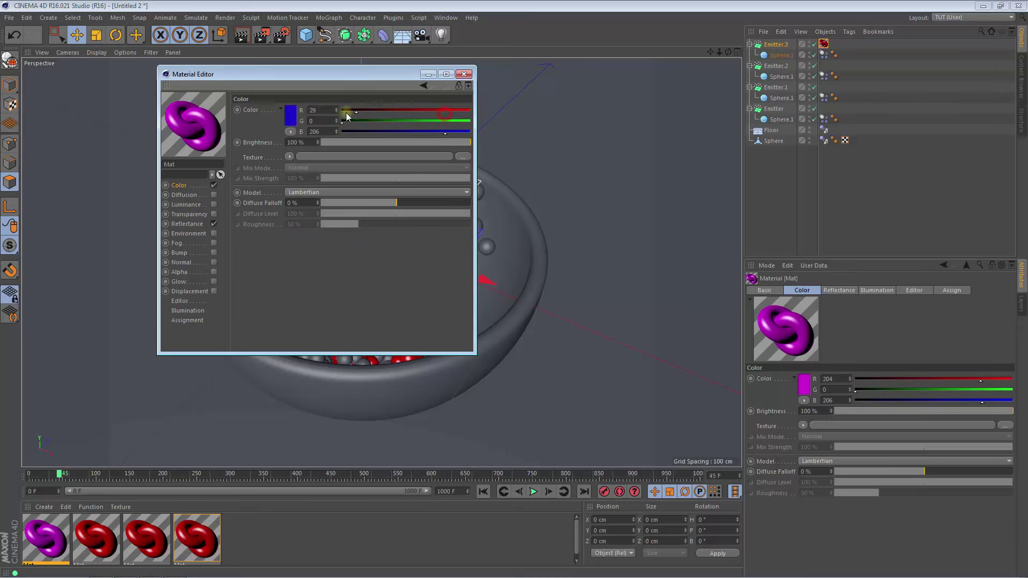
left_click(464, 77)
mouse_move(48, 536)
left_mouse_down()
mouse_move(97, 492)
mouse_move(772, 69)
left_mouse_up()
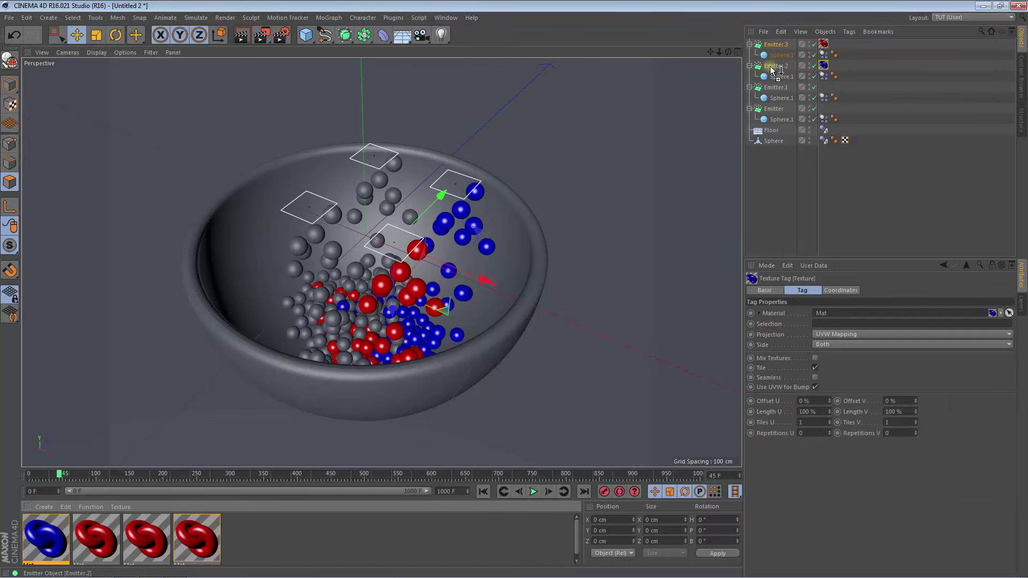
Turn the third material yellow and apply it to Emitter.1.
double_click(154, 532)
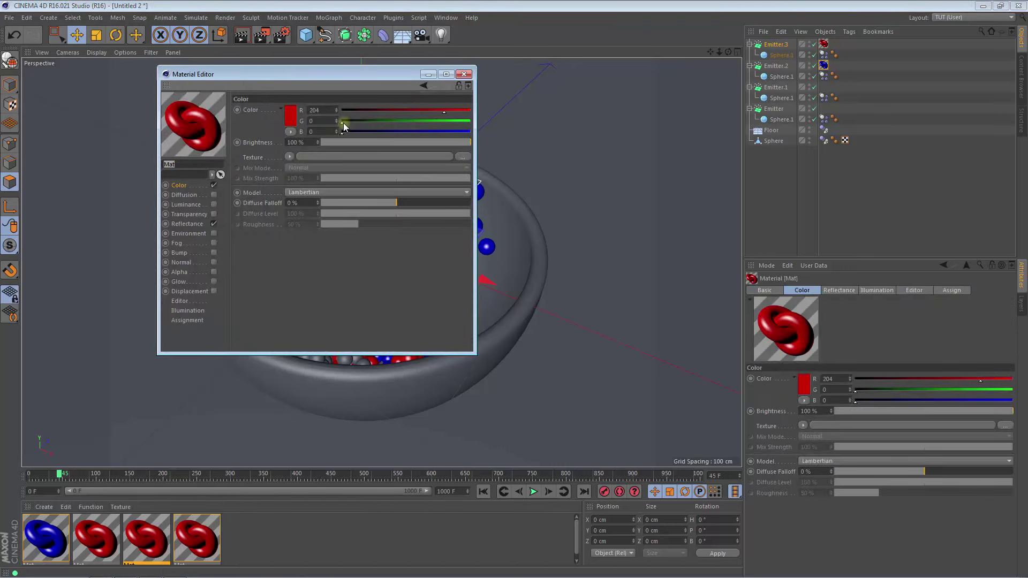
left_click_drag(343, 123, 443, 121)
left_click(464, 73)
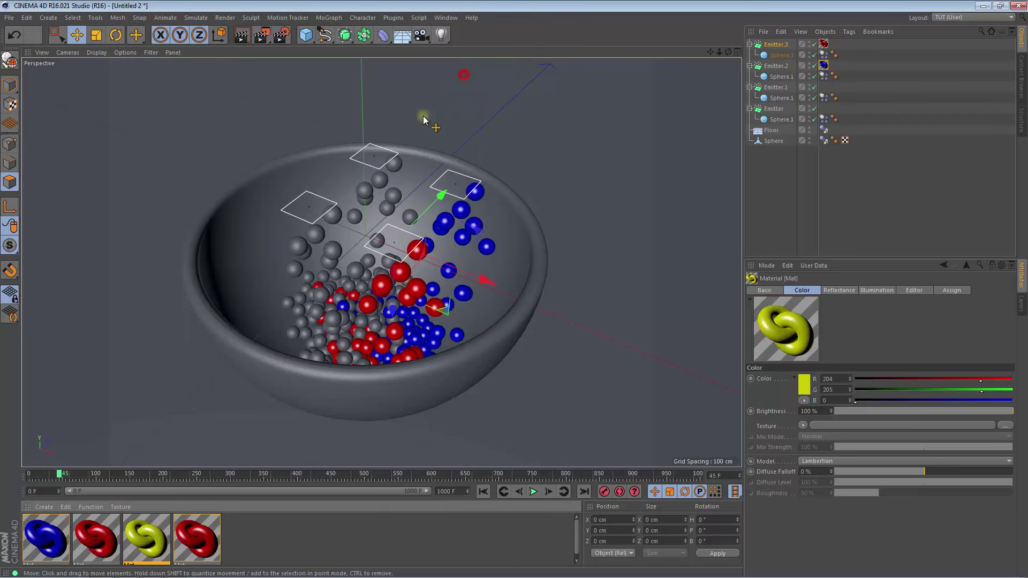
left_click_drag(143, 538, 599, 252)
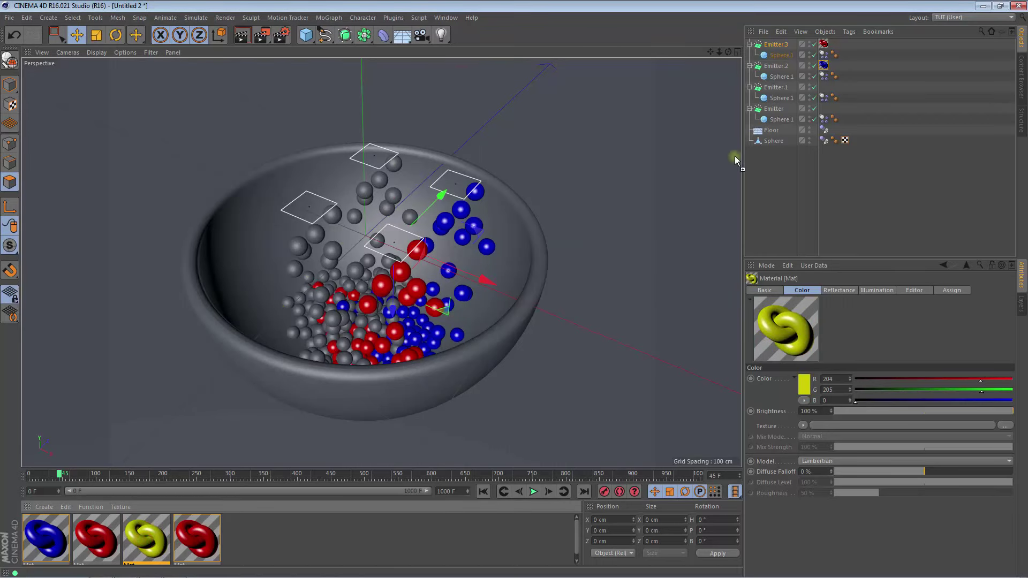
left_click_drag(735, 156, 773, 101)
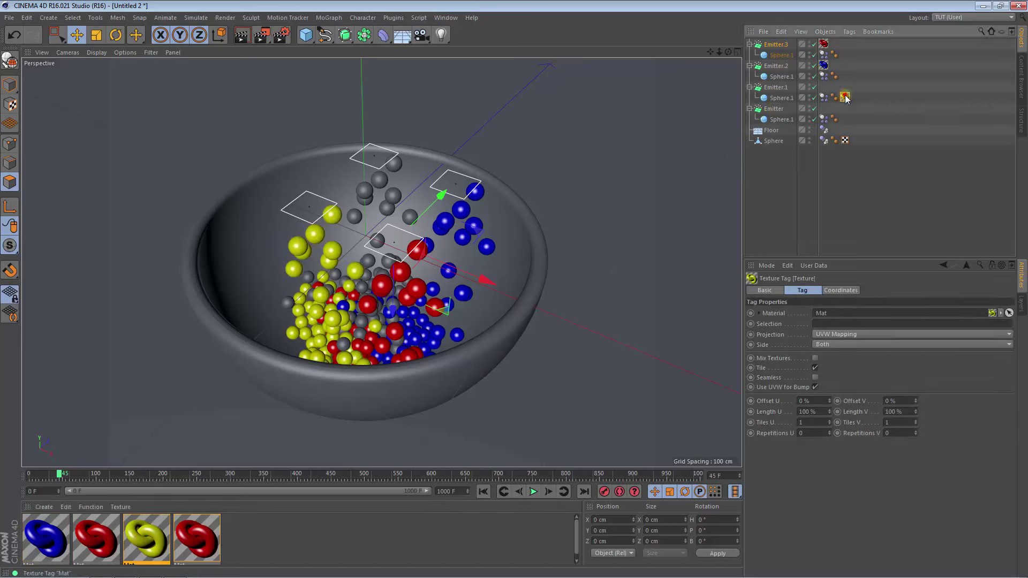
left_click_drag(842, 98, 823, 87)
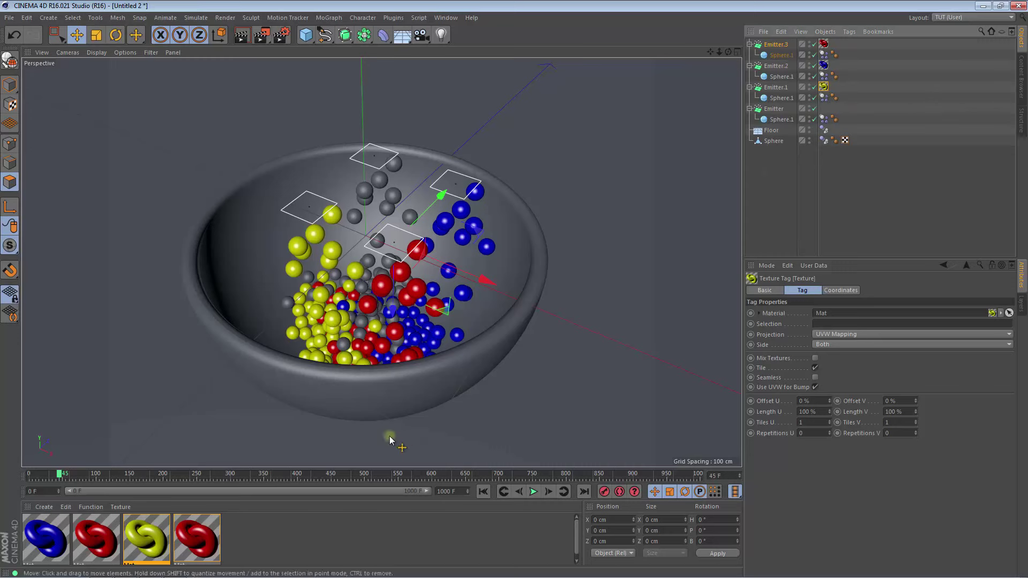
Turn the fourth material pink and apply it to Emitter.
double_click(203, 537)
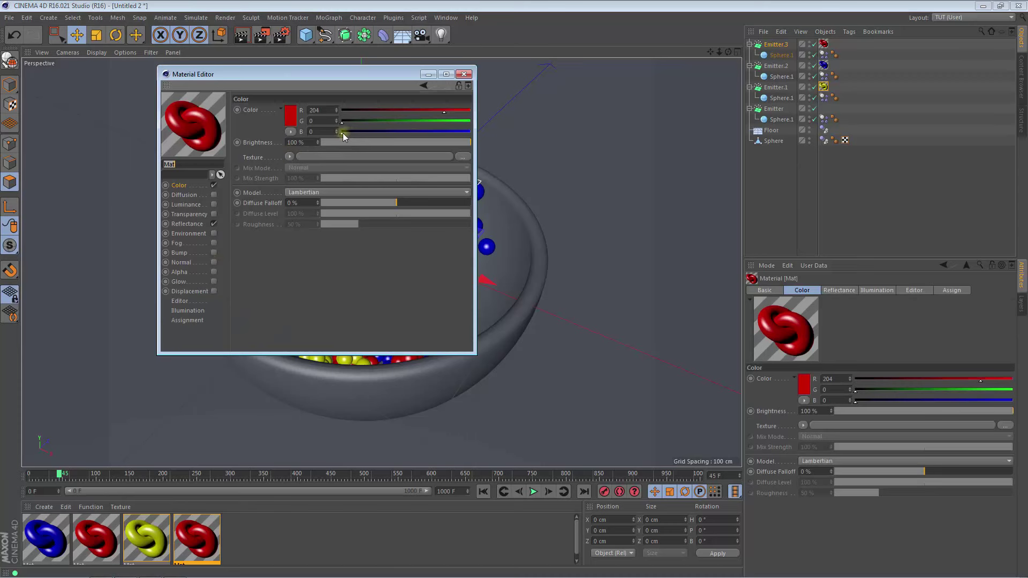
left_click_drag(343, 133, 414, 130)
left_click_drag(342, 123, 408, 123)
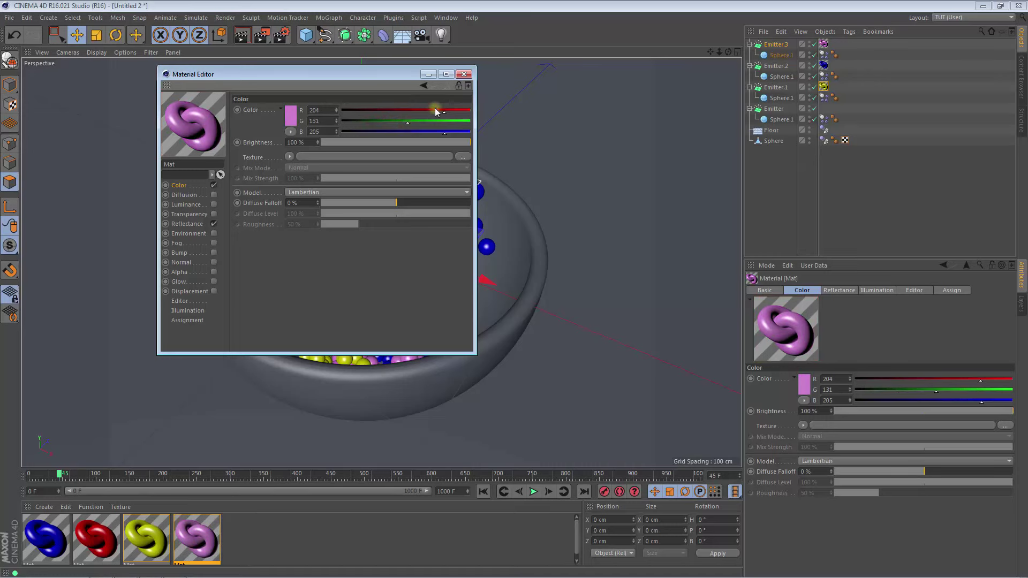
left_click(463, 75)
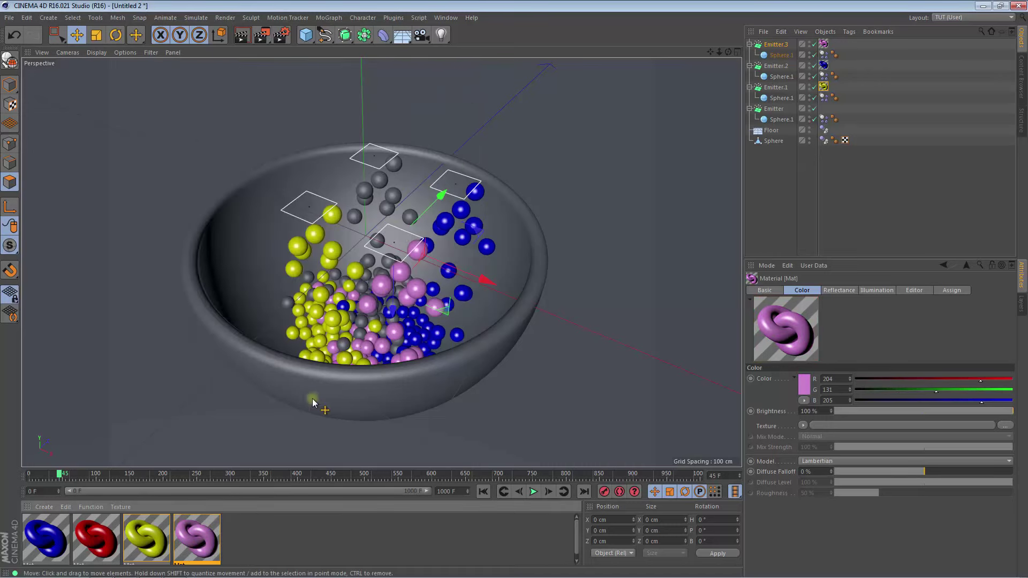
left_click_drag(195, 544, 779, 110)
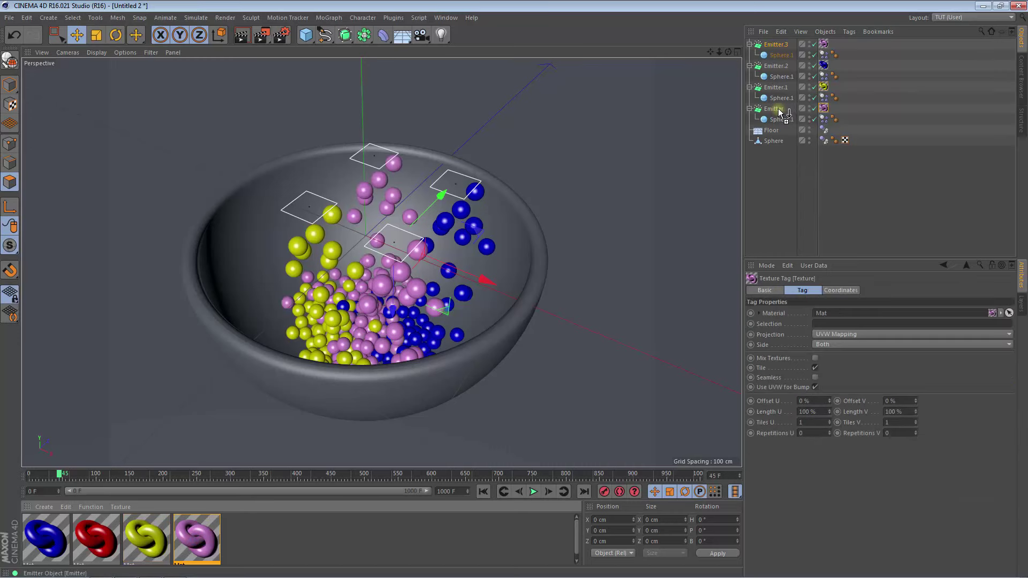
Replay the simulation from frame 0, stop at frame 64, and render the viewport.
left_click(481, 493)
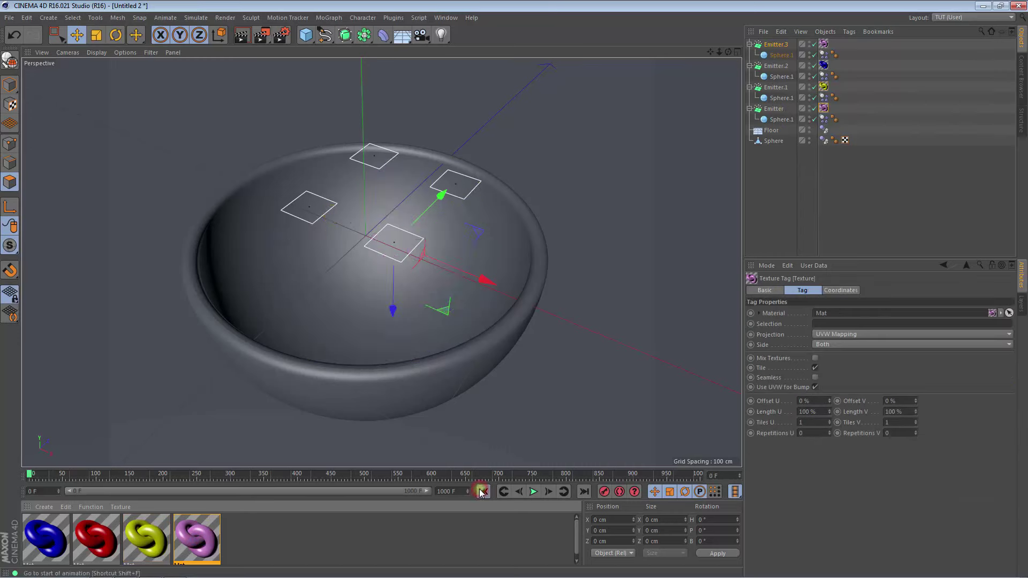
left_click(533, 491)
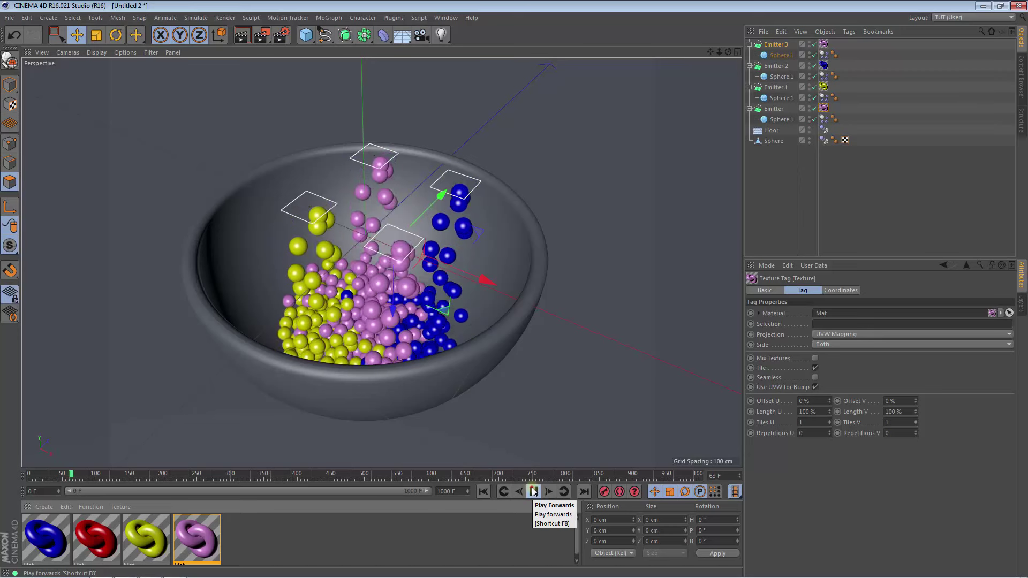
left_click(533, 491)
left_click(239, 36)
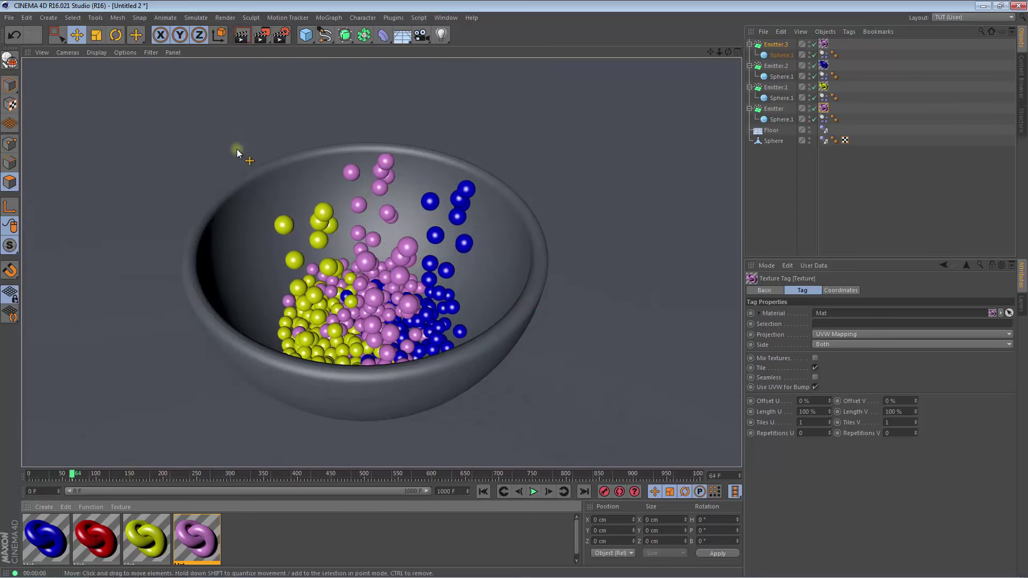
Add an omni Light and move it high above and behind the bowl.
left_click(446, 31)
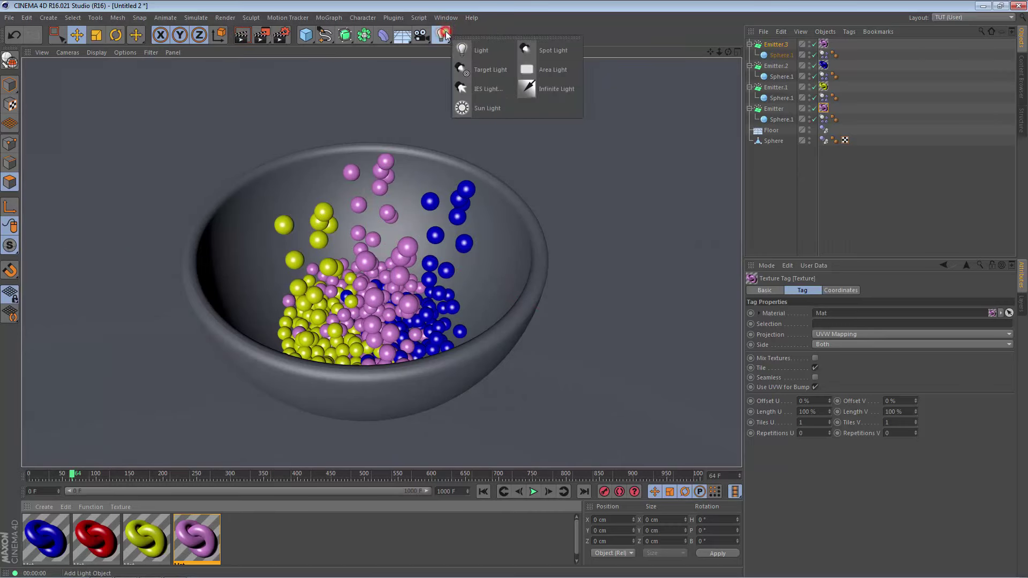
left_click(474, 49)
left_click_drag(718, 50, 666, 83)
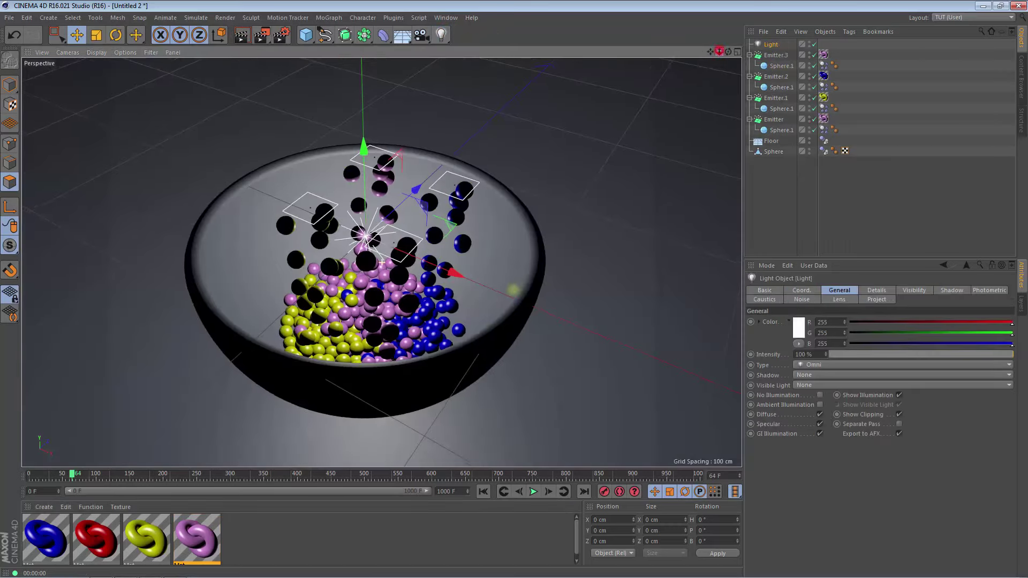
left_click_drag(373, 172, 374, 170)
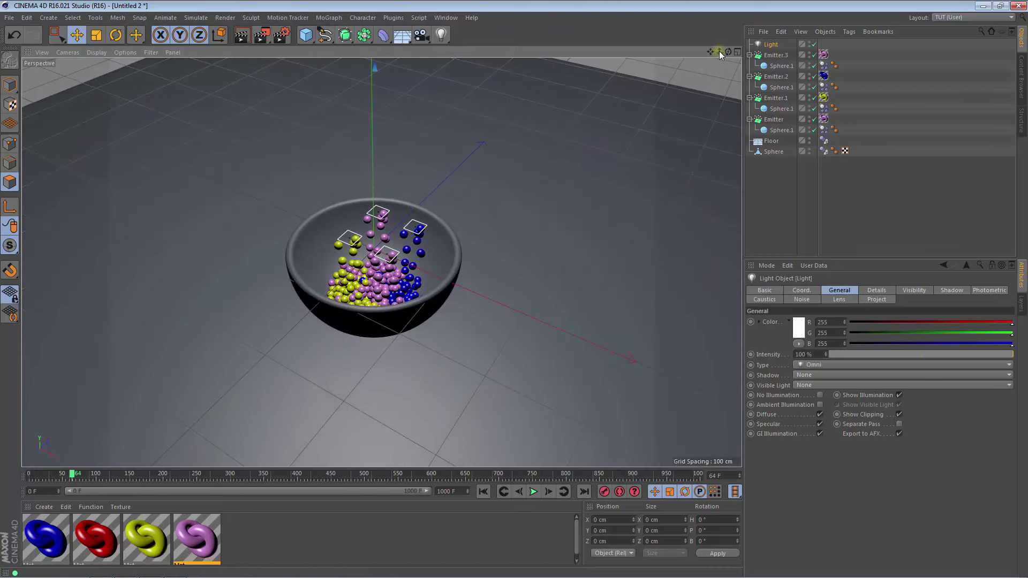
left_click_drag(718, 50, 691, 75)
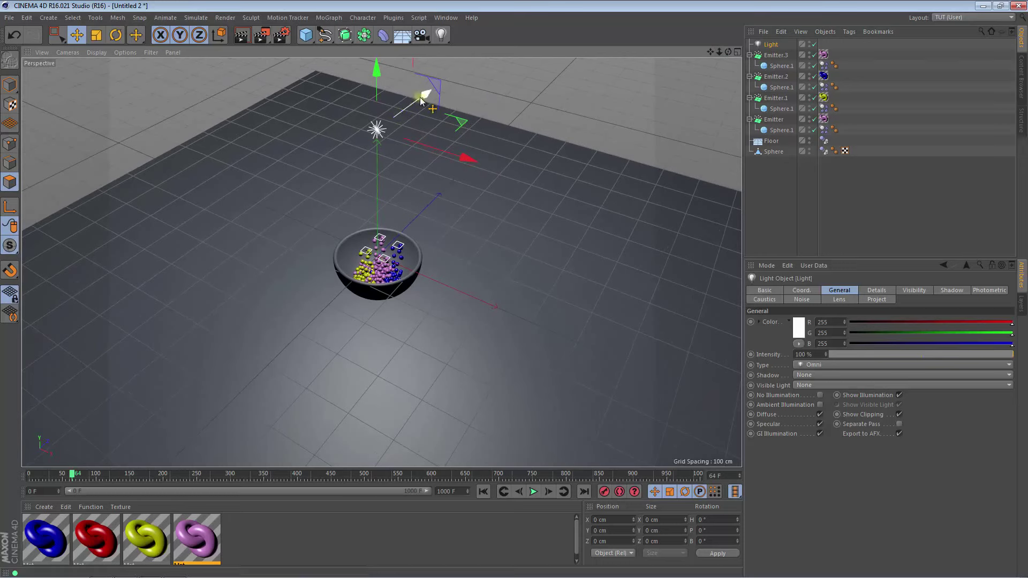
mouse_move(419, 97)
left_mouse_down()
mouse_move(419, 163)
mouse_move(392, 185)
left_mouse_up()
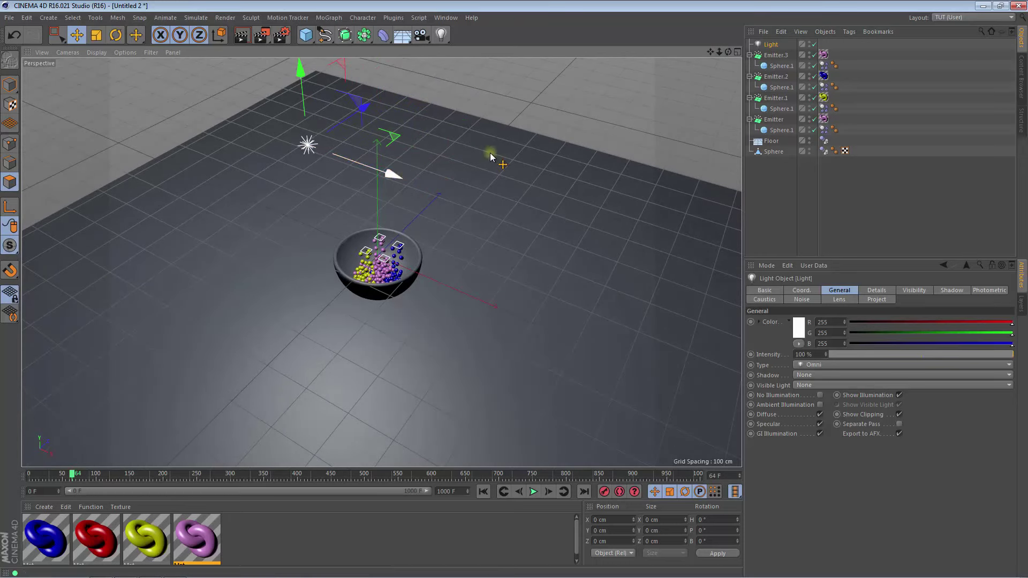
Set the light's shadow type to Area and enable shadows in the viewport.
left_click(769, 45)
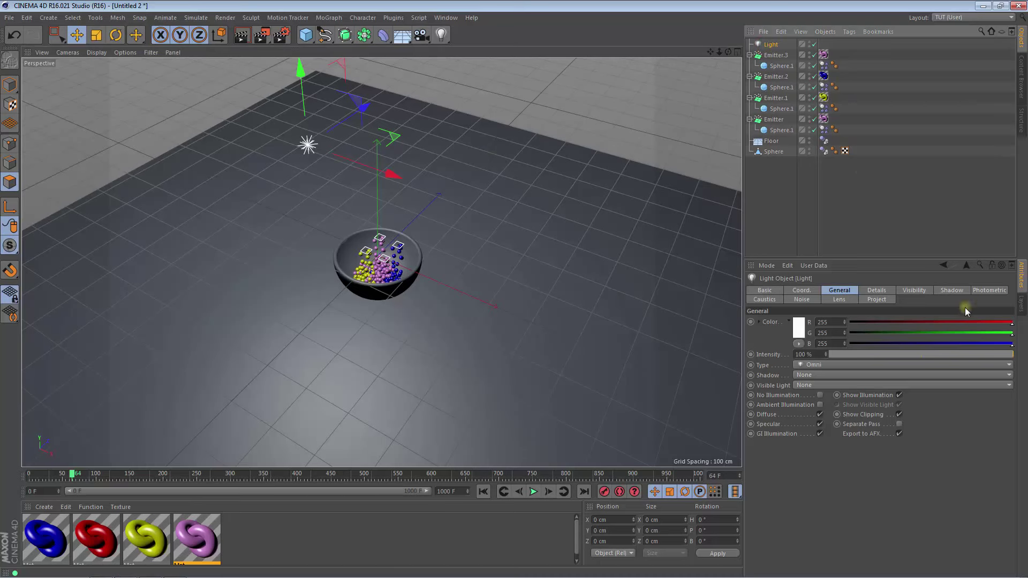
left_click(955, 290)
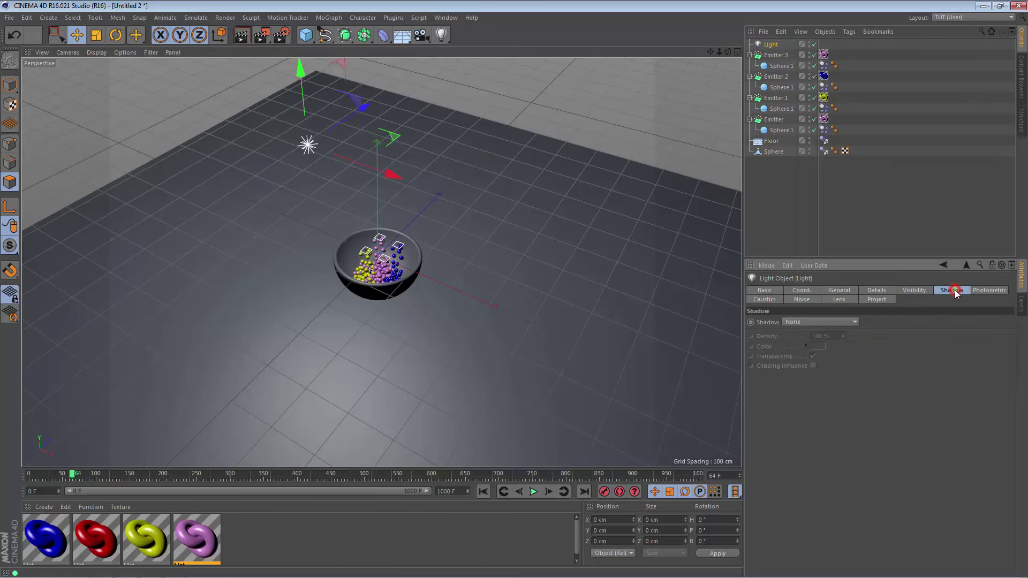
left_click(805, 321)
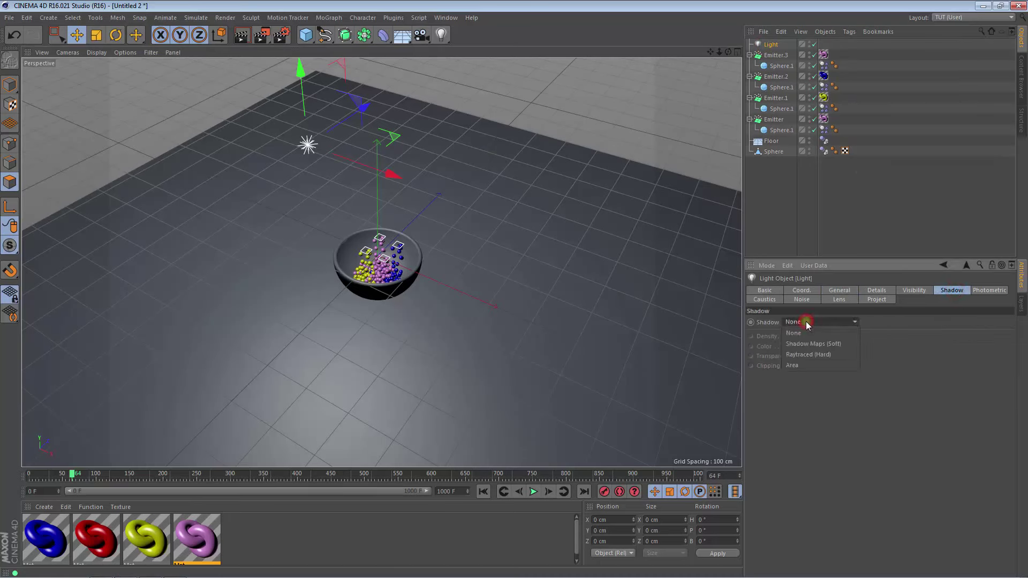
left_click(799, 364)
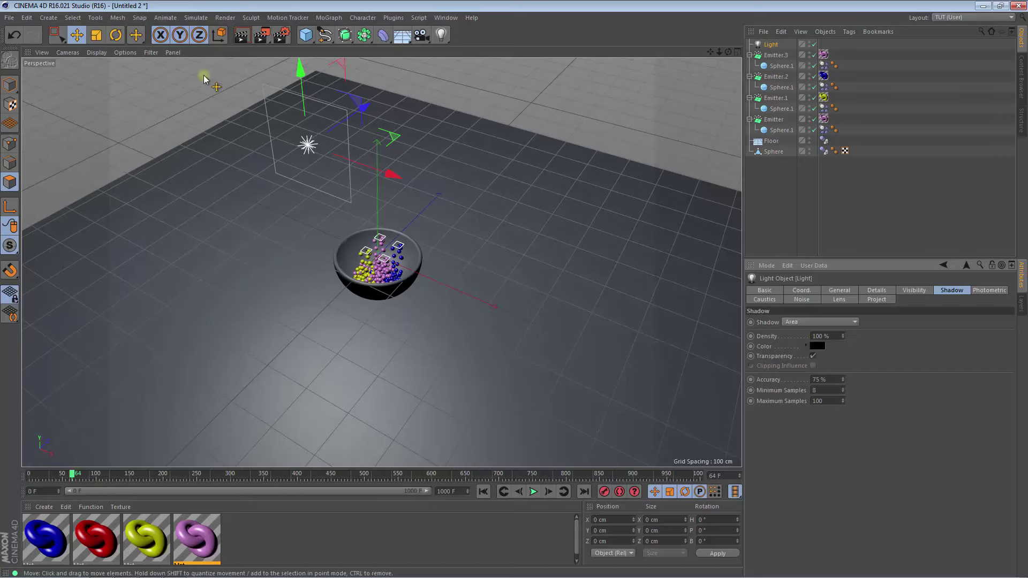
left_click(121, 53)
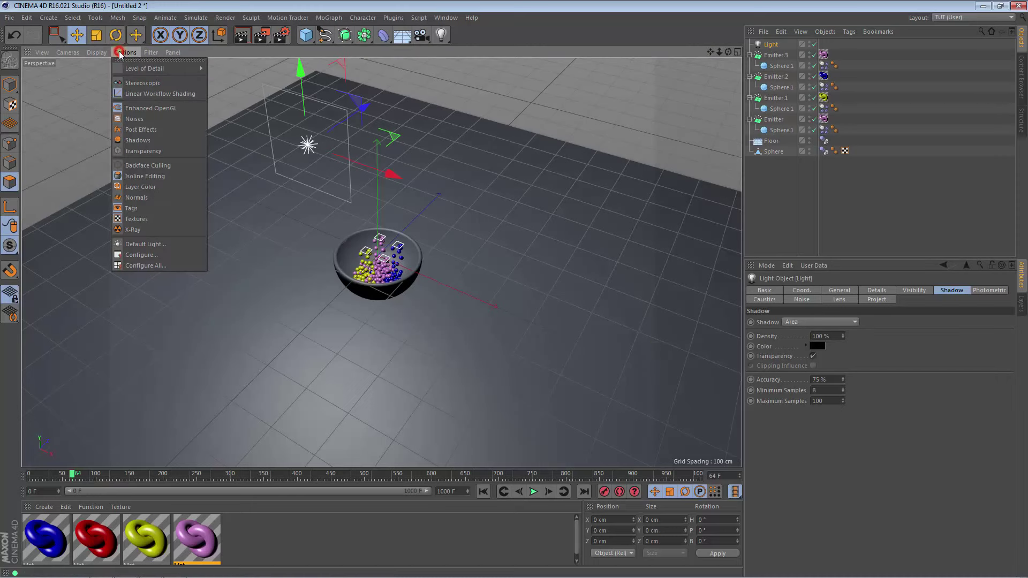
left_click(138, 140)
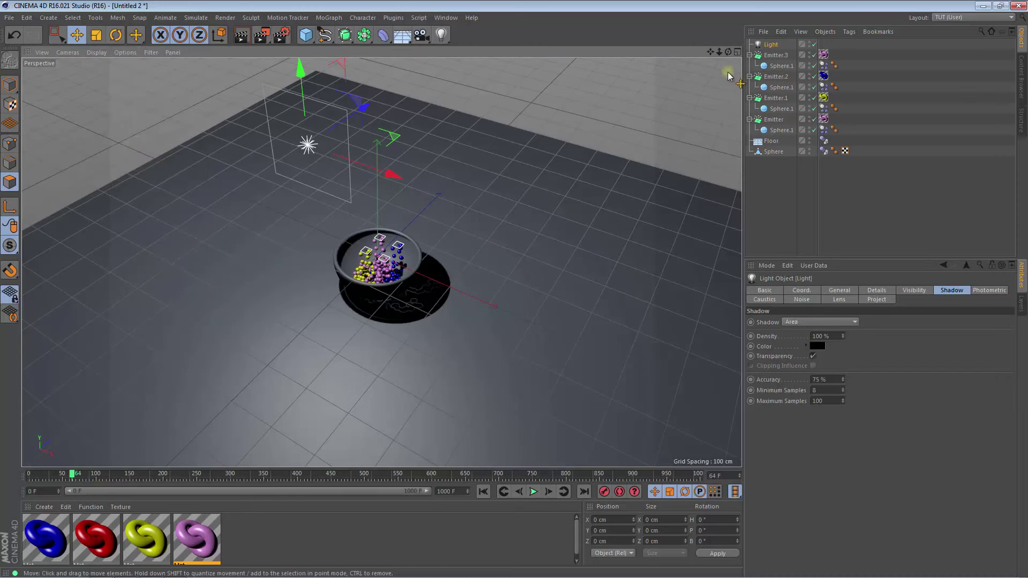
left_click_drag(719, 52, 720, 53)
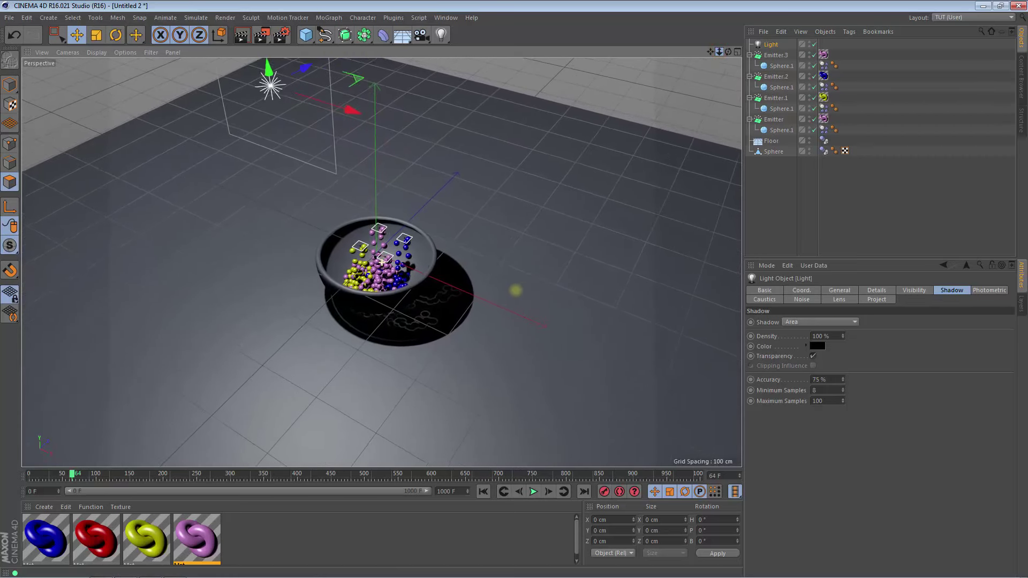
Copy the Light and paste two duplicates, Light.1 and Light.2.
left_click(776, 45)
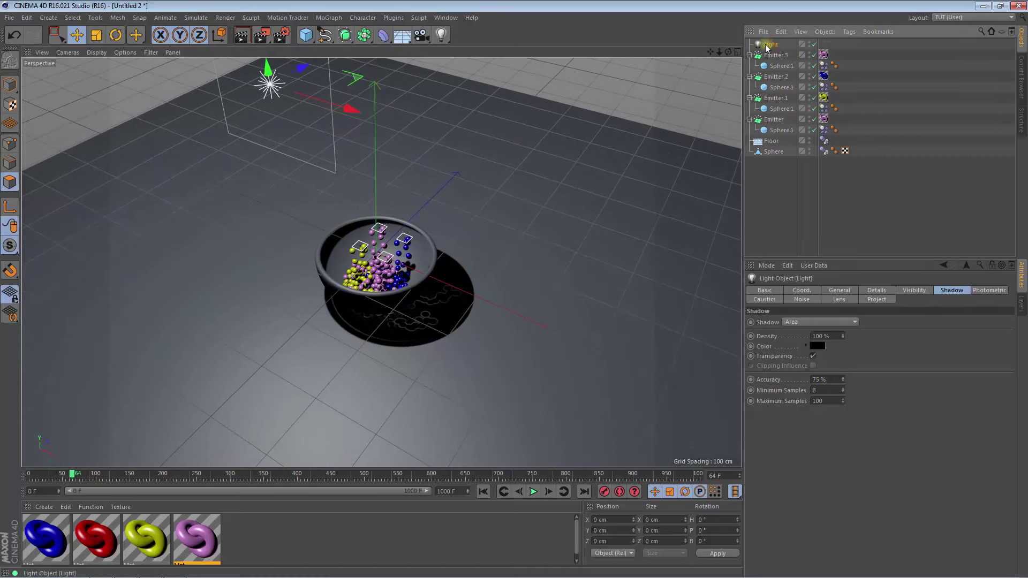
left_click(778, 31)
left_click(781, 32)
left_click(796, 95)
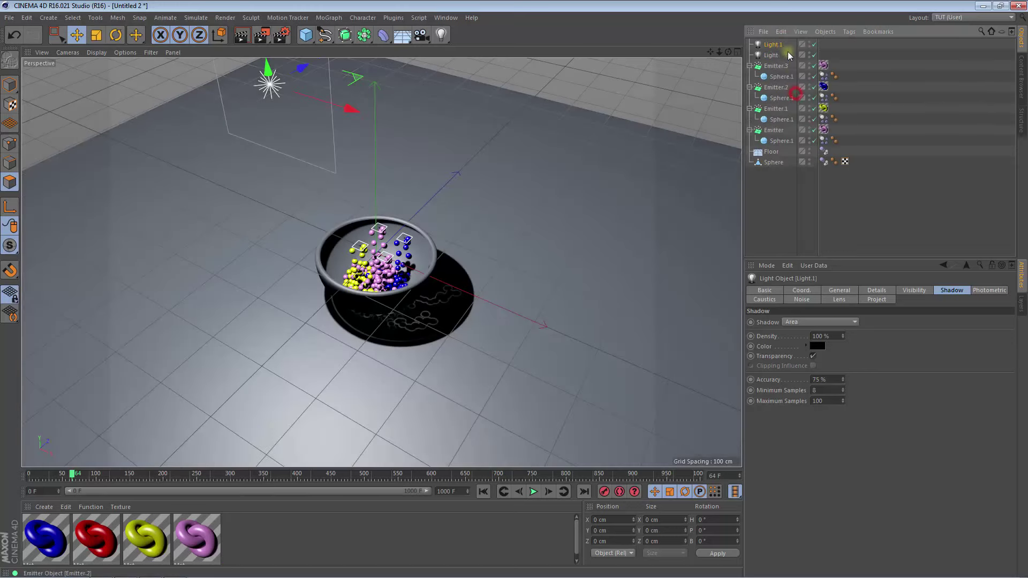
left_click(781, 31)
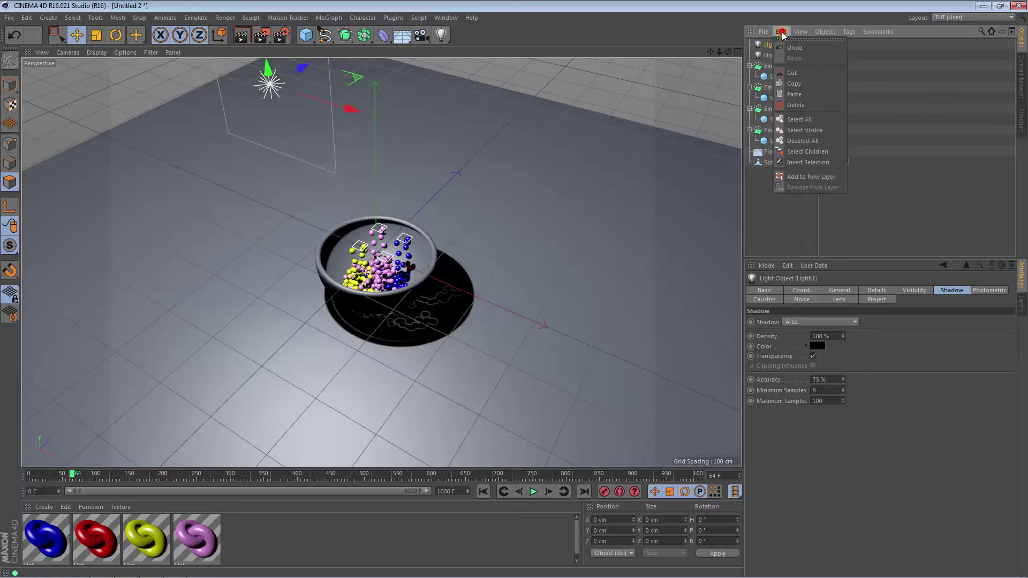
left_click(800, 96)
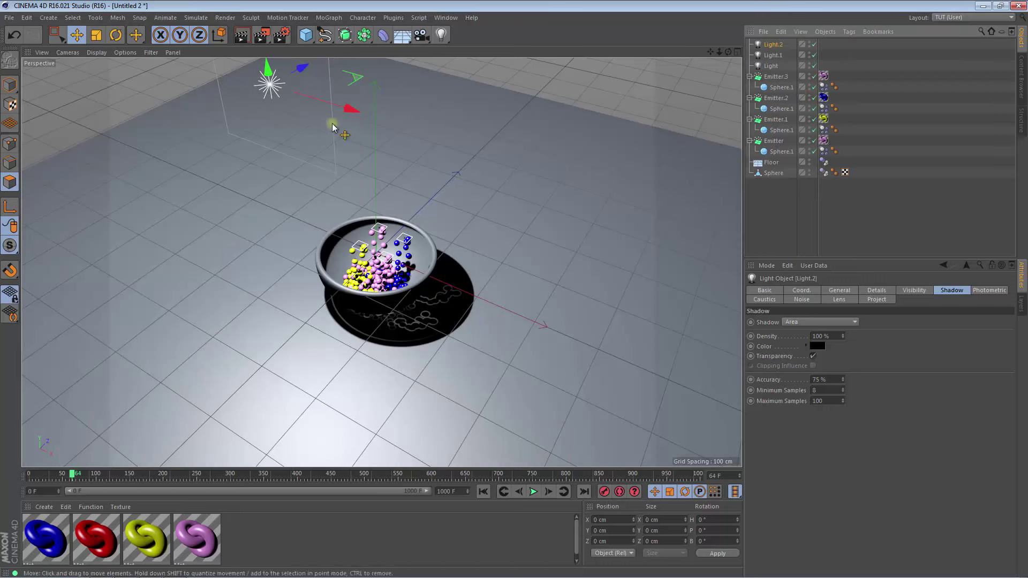
Move Light.2 to the bowl's right and Light.1 lower to its front-left.
left_click_drag(347, 111, 615, 172)
left_click_drag(533, 69, 531, 103)
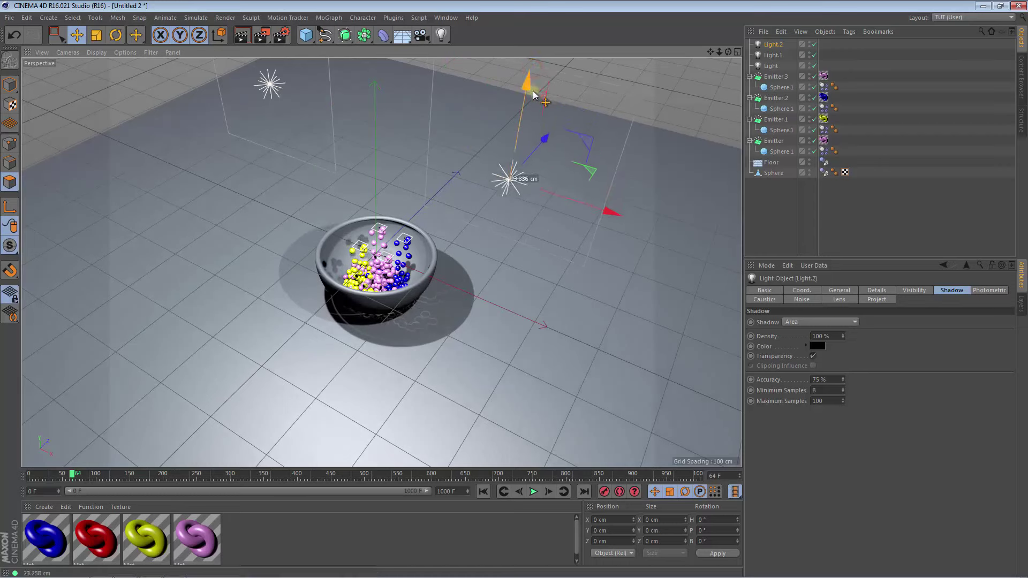
left_click(774, 56)
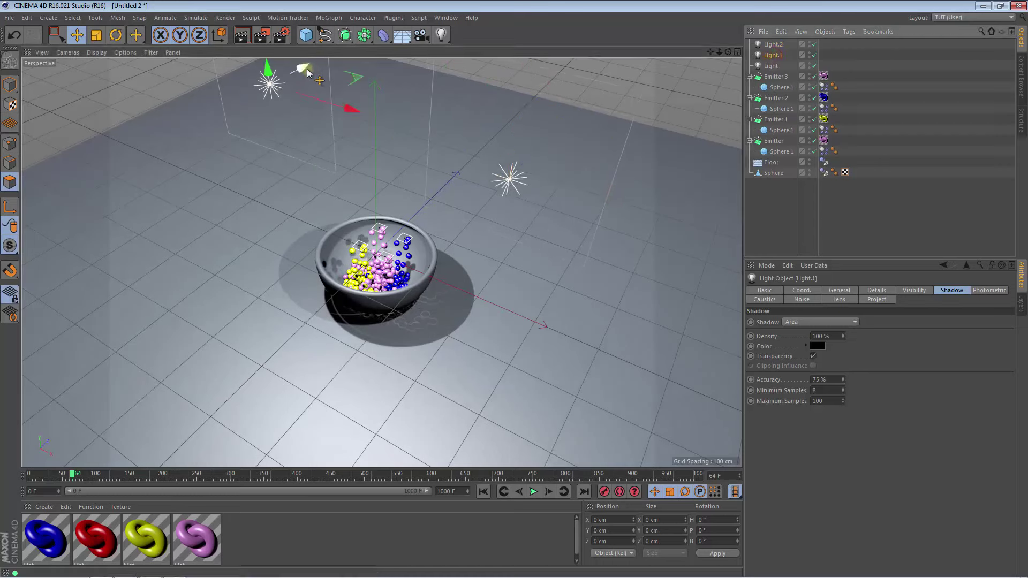
mouse_move(293, 80)
left_mouse_down()
mouse_move(205, 193)
mouse_move(324, 247)
left_mouse_up()
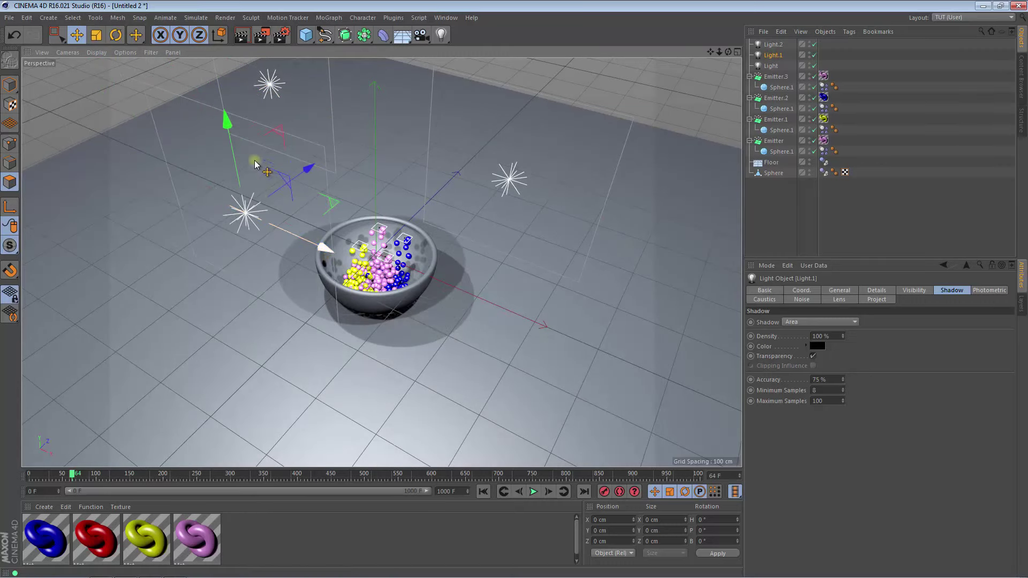
left_click_drag(229, 125, 241, 187)
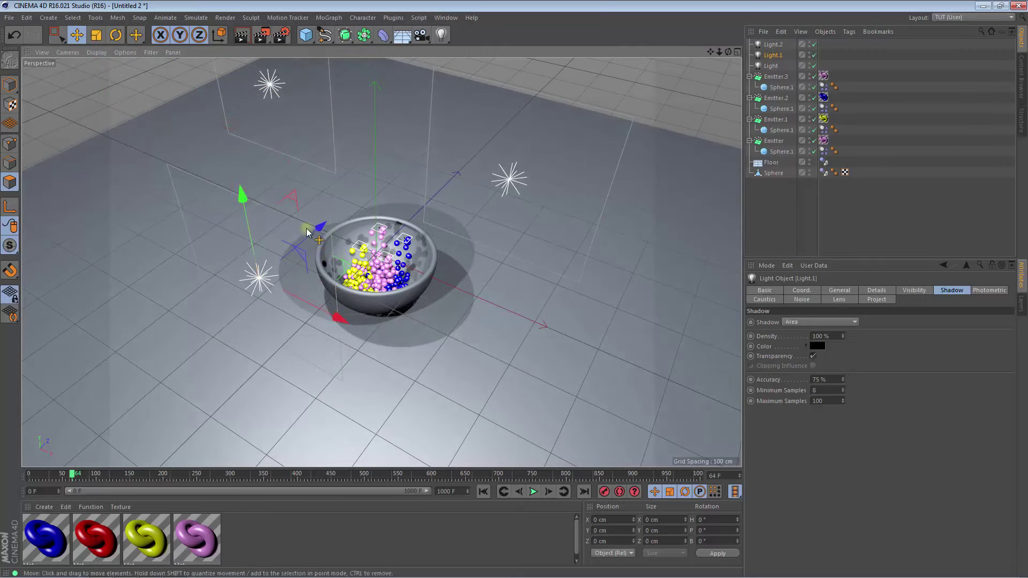
left_click_drag(318, 228, 242, 273)
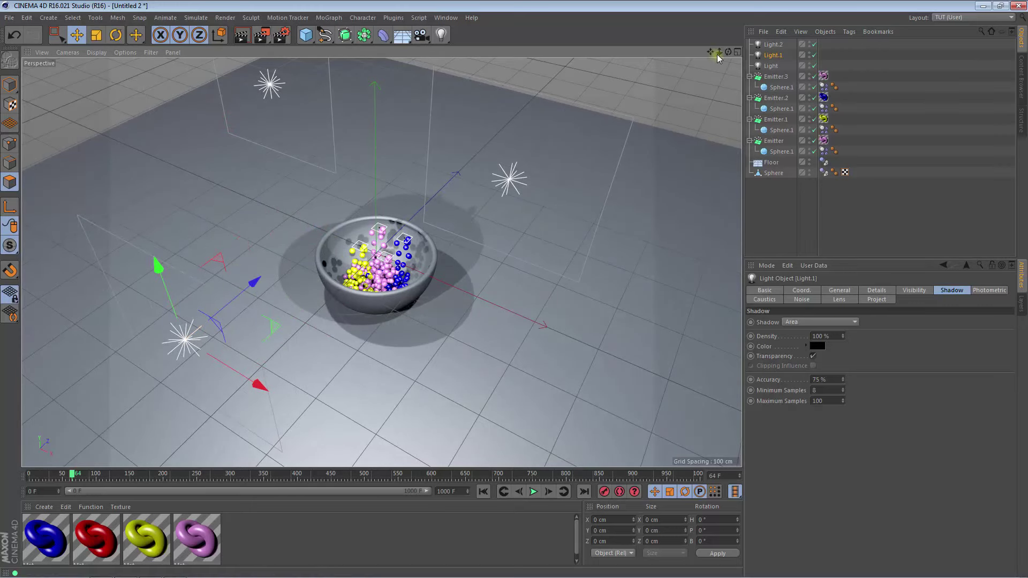
left_click_drag(718, 52, 723, 50)
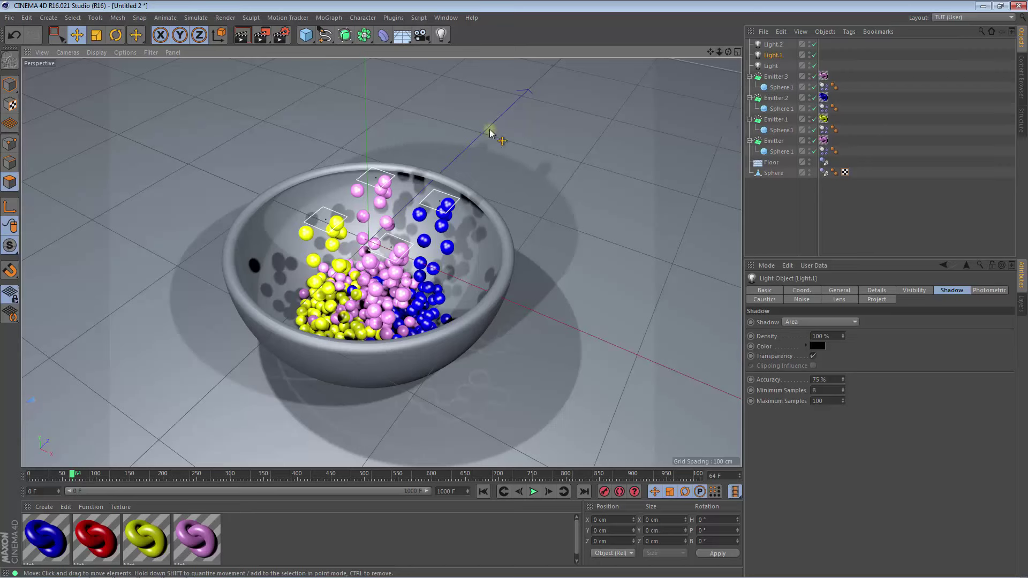
Render the viewport to preview the three-light scene with soft floor shadows.
left_click(242, 35)
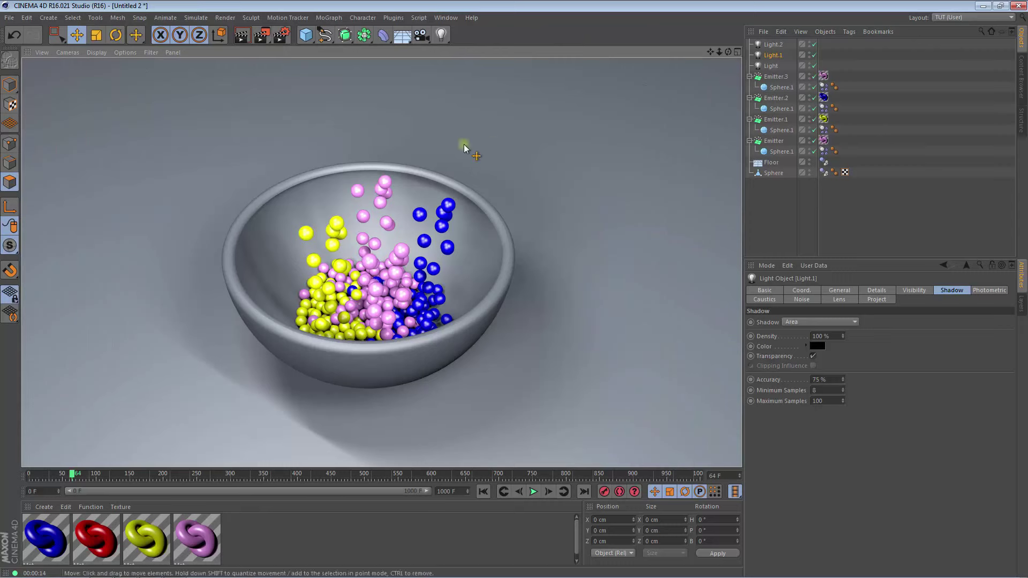
Add Global Illumination and Ambient Occlusion effects in Render Settings, then close the window.
left_click(283, 36)
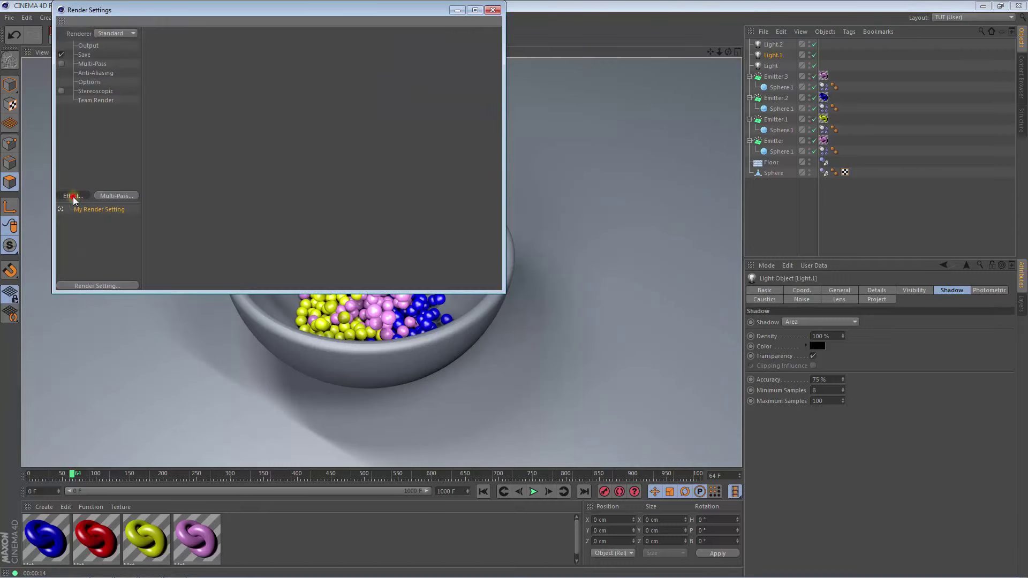
left_click(72, 196)
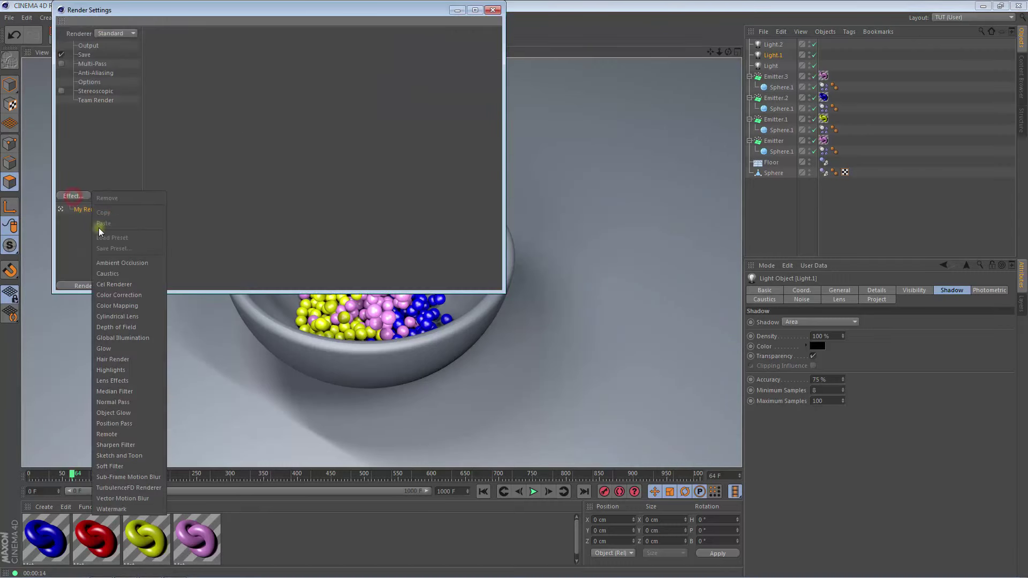
left_click(124, 336)
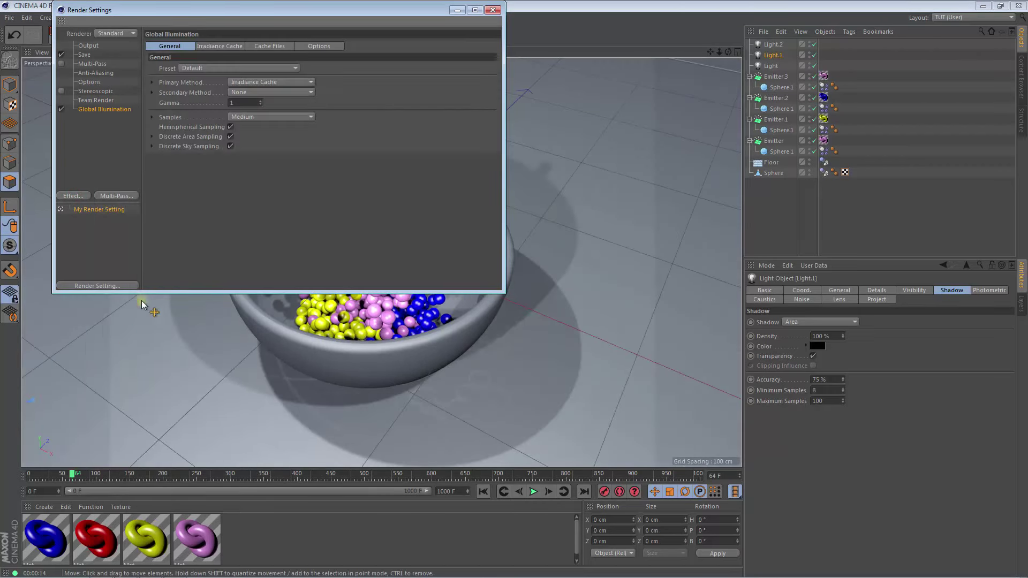
left_click(73, 196)
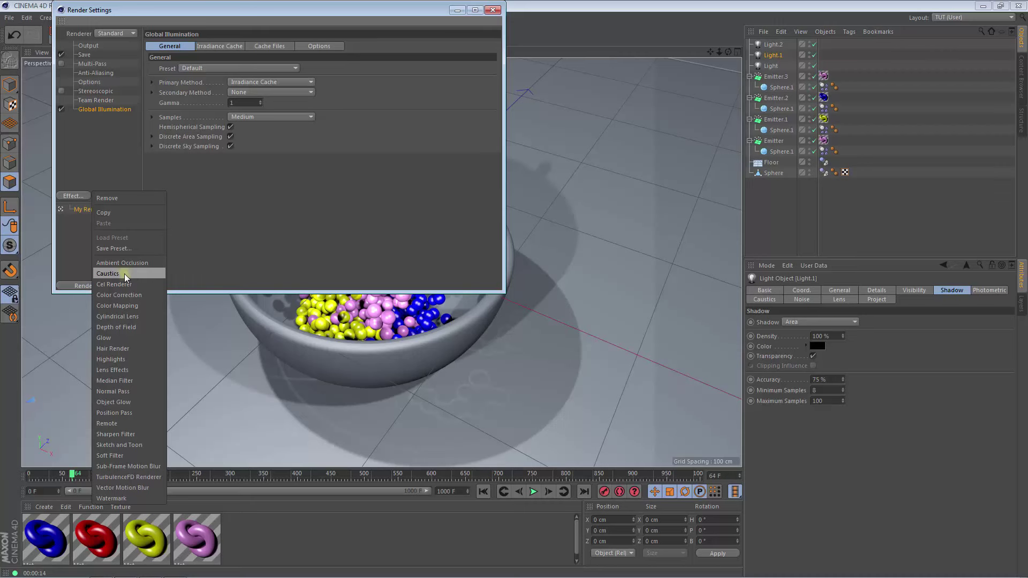
left_click(111, 262)
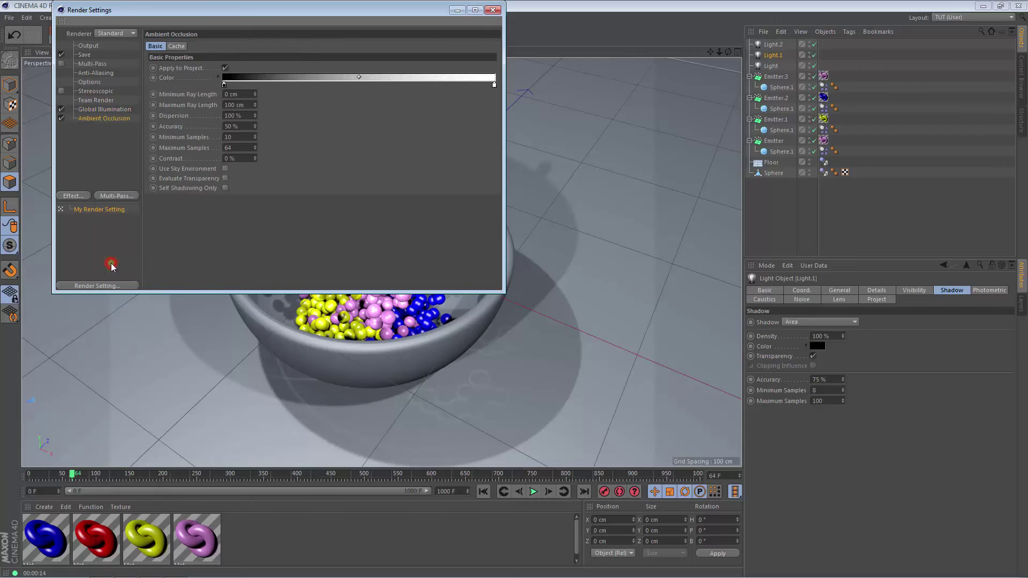
left_click(492, 10)
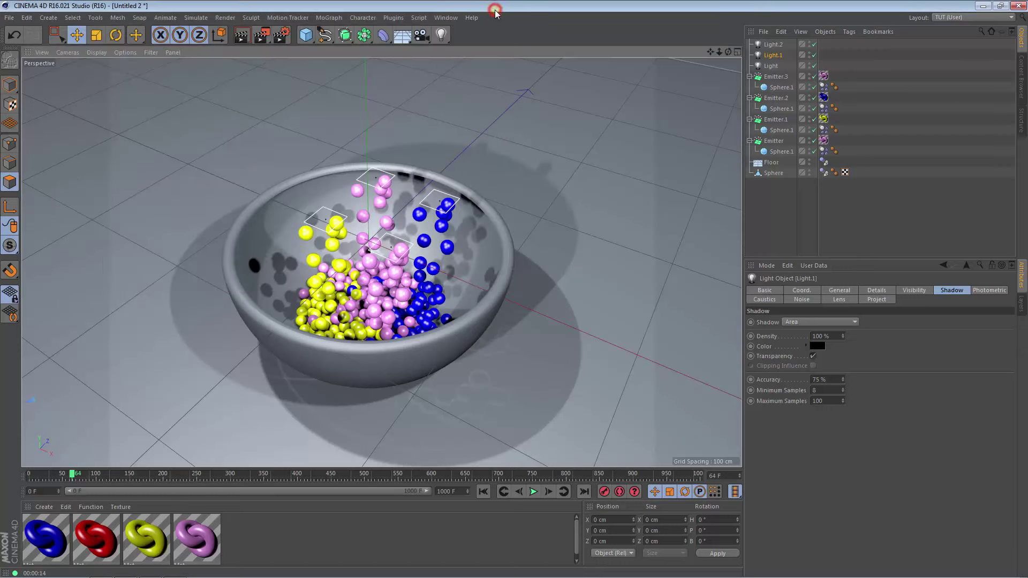
Create a new material, Mat.1, with Diffusion enabled at 70% brightness.
double_click(279, 527)
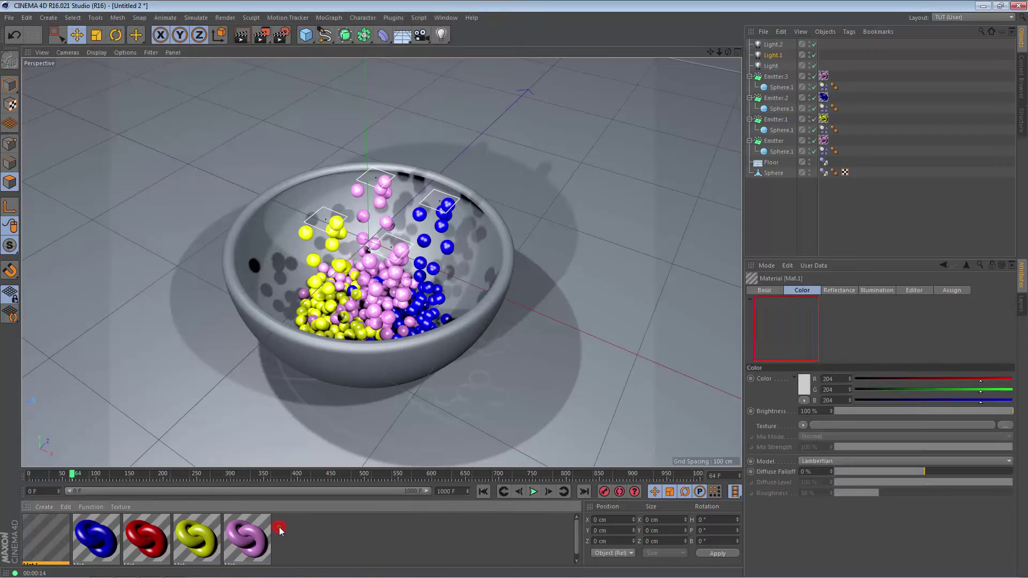
double_click(44, 532)
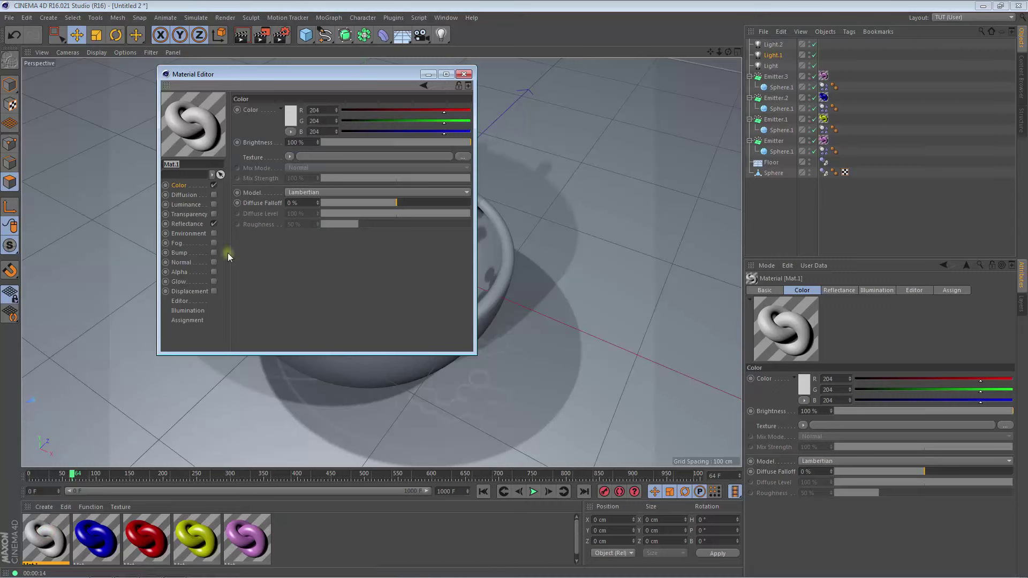
left_click(184, 195)
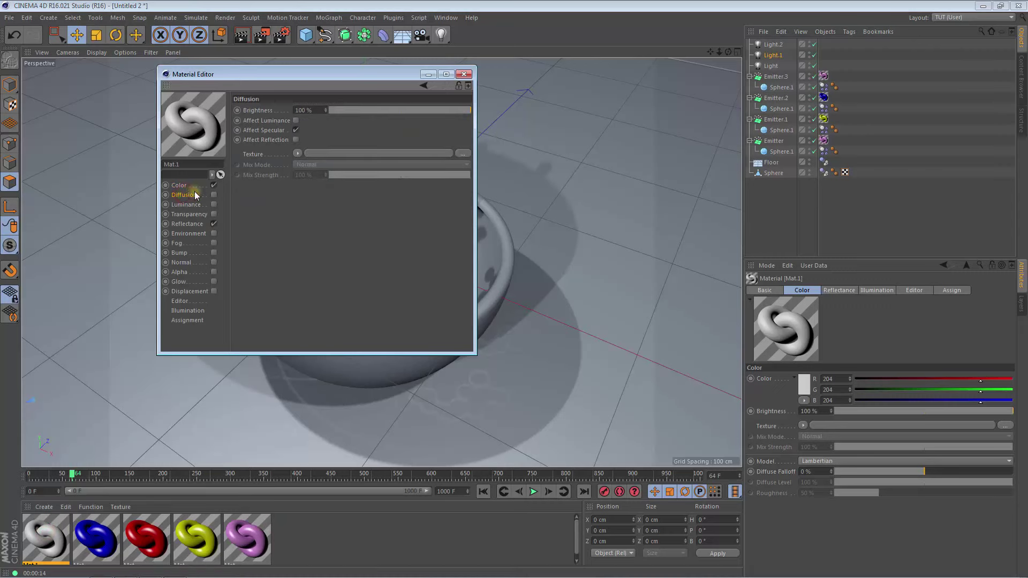
left_click(214, 195)
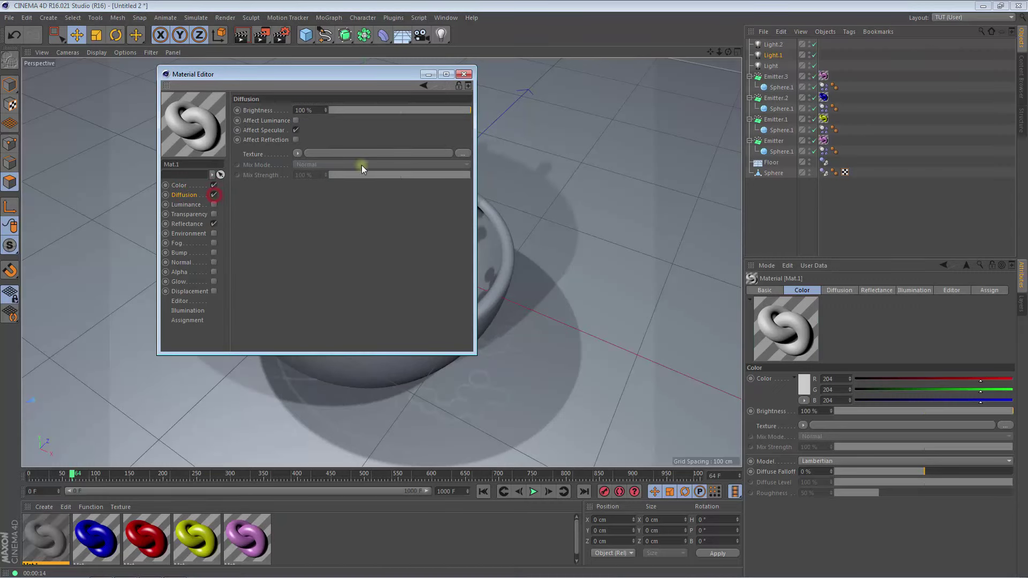
left_click(423, 111)
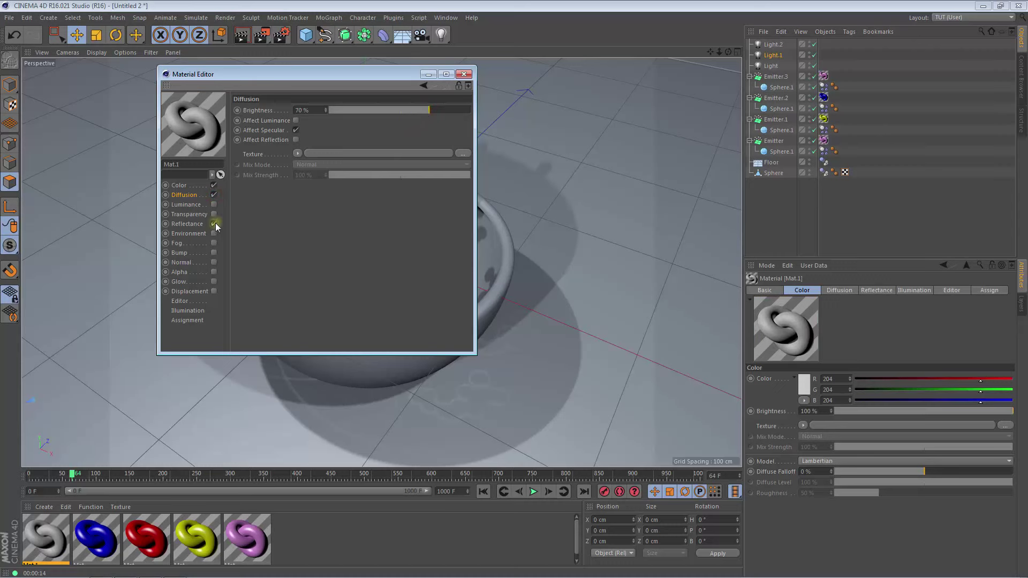
Add a Reflection (Legacy) layer to Mat.1 with its opacity at 20%.
left_click(187, 224)
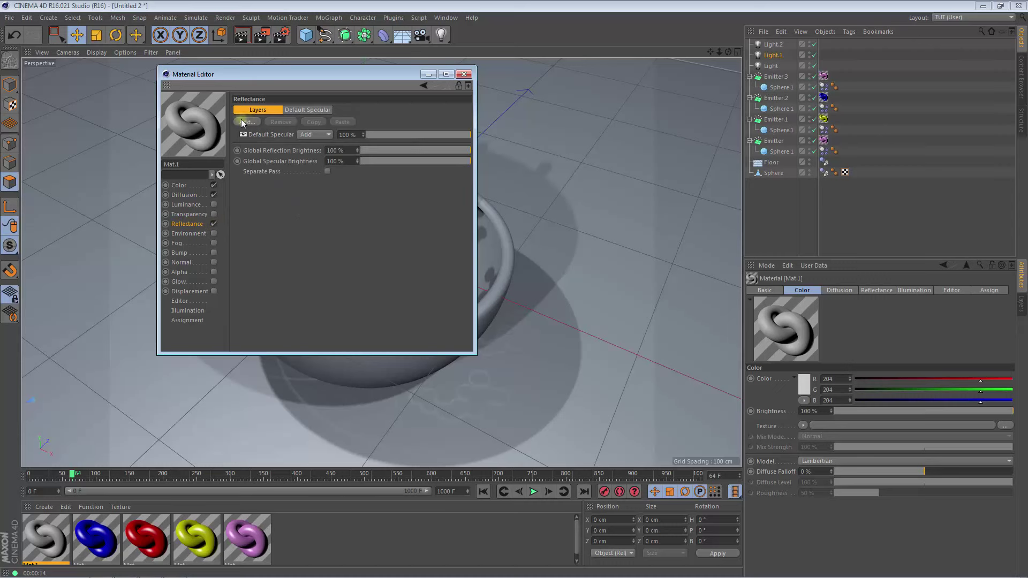
left_click(246, 121)
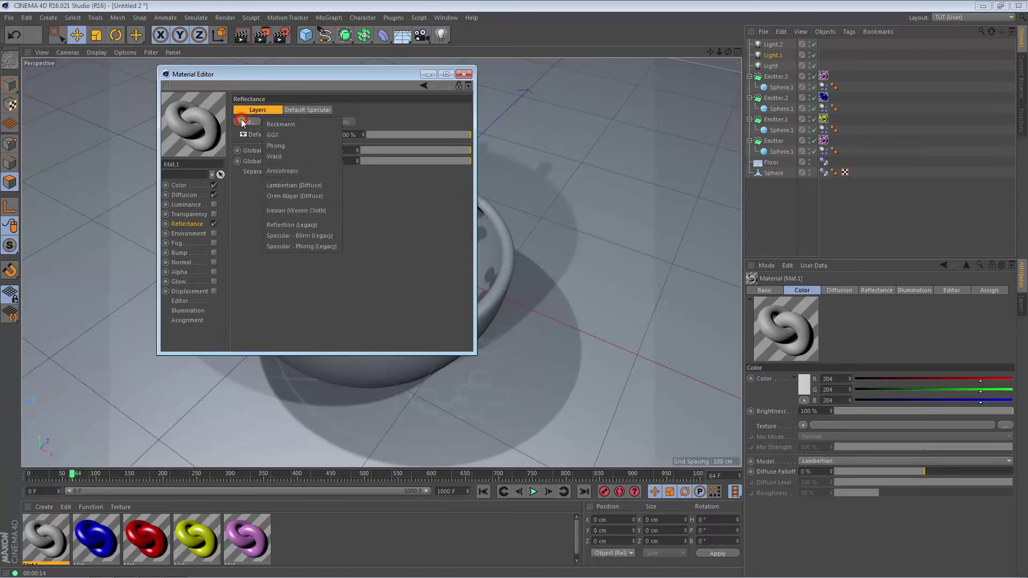
left_click(294, 224)
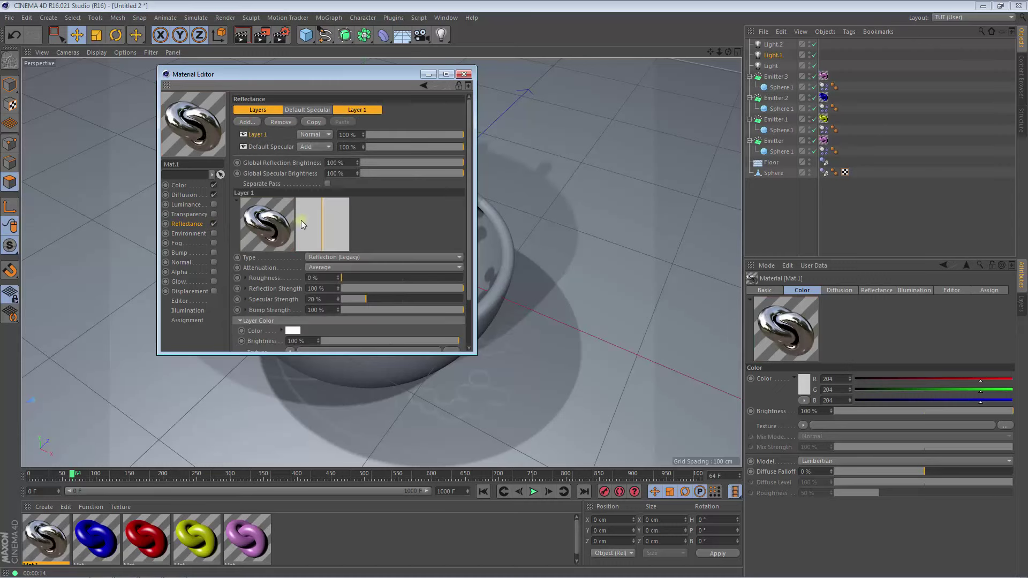
left_click(425, 290)
left_click_drag(428, 291, 427, 290)
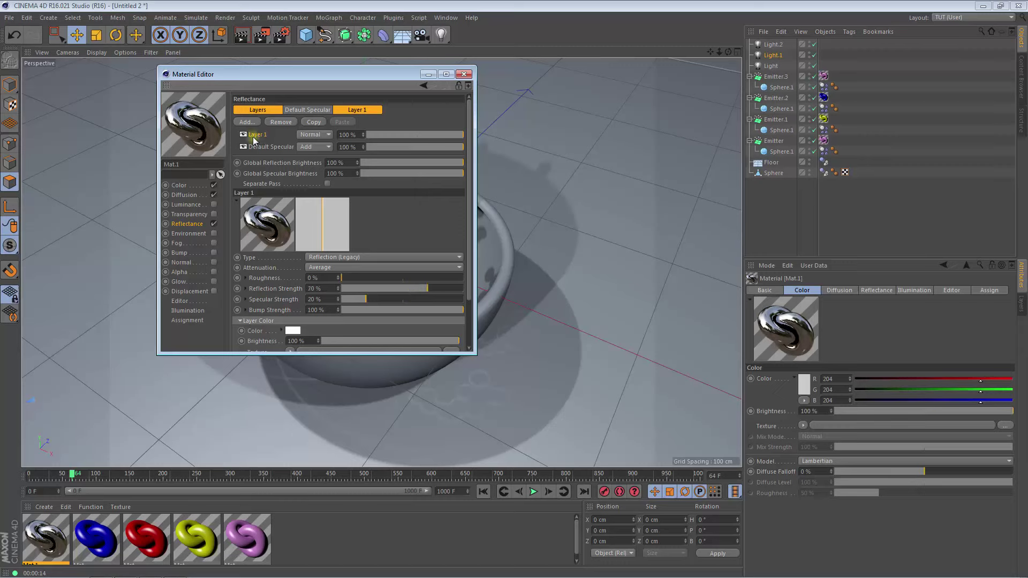
left_click_drag(424, 136, 393, 136)
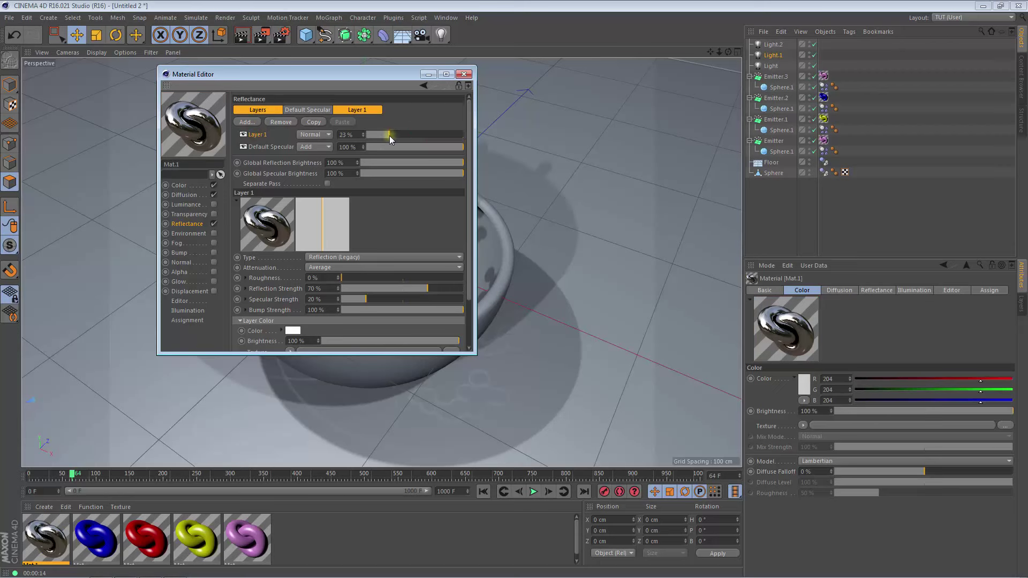
left_click_drag(387, 134, 386, 134)
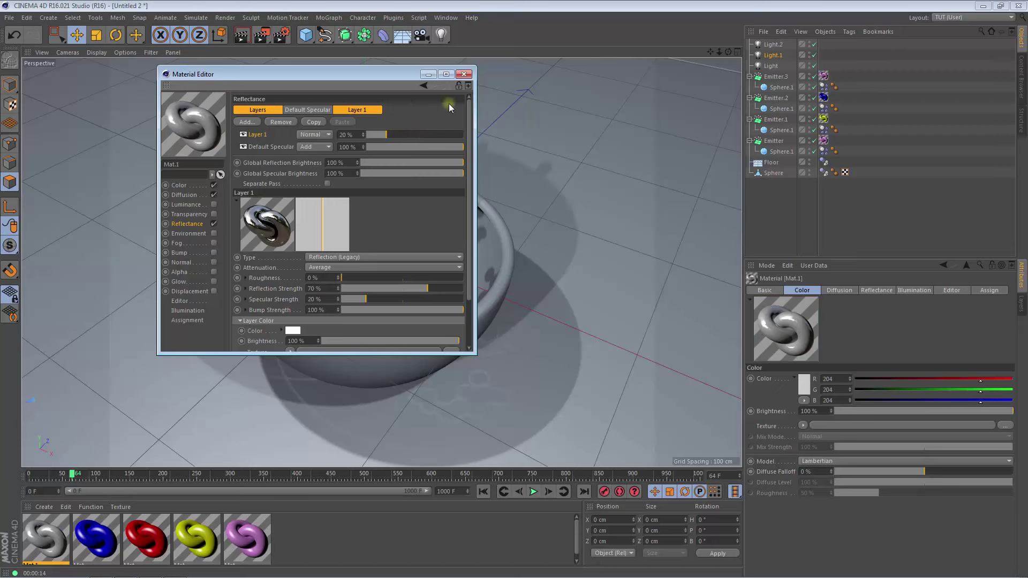
Set Default Specular to 60% and apply Mat.1 to the Floor.
left_click(271, 146)
left_click_drag(436, 147, 426, 147)
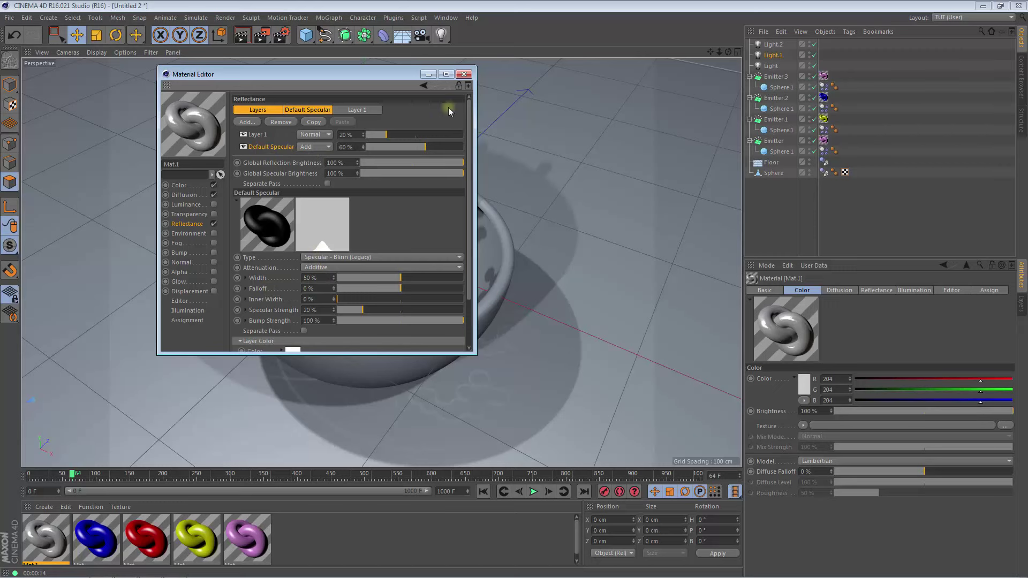
left_click(463, 75)
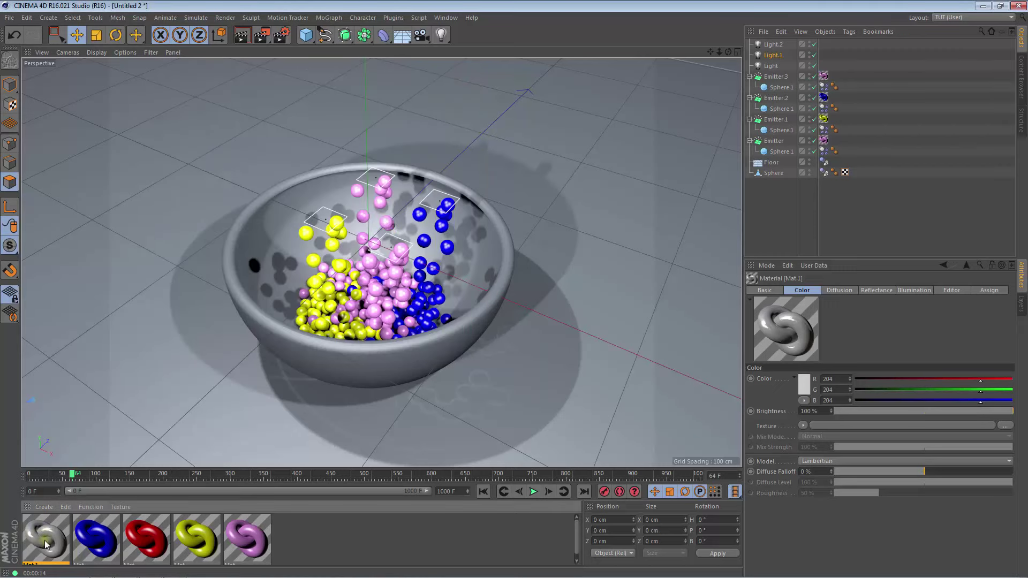
left_click_drag(46, 538, 158, 423)
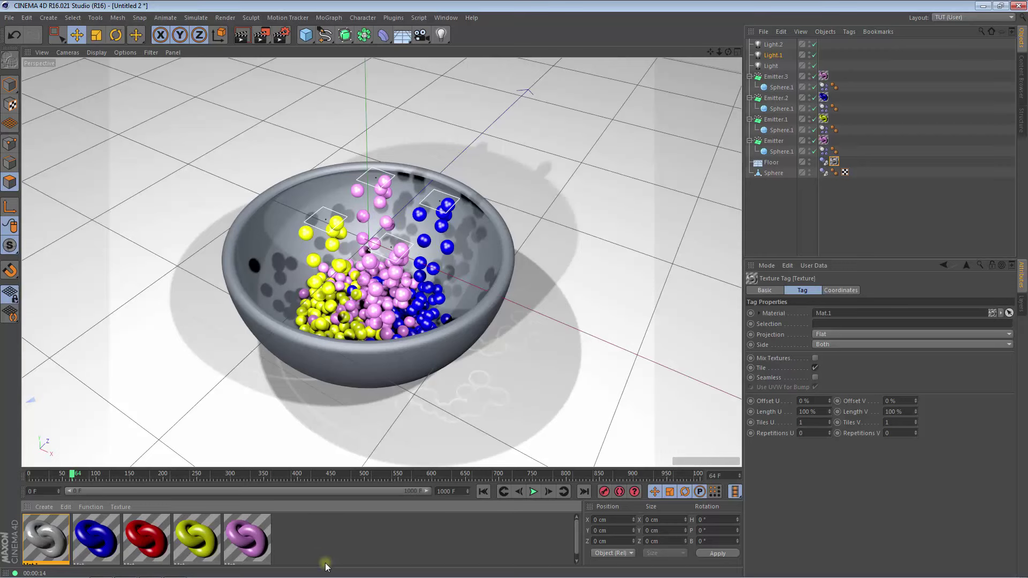
Create Mat.2 and set its colour to red, R217 G0 B0.
double_click(326, 534)
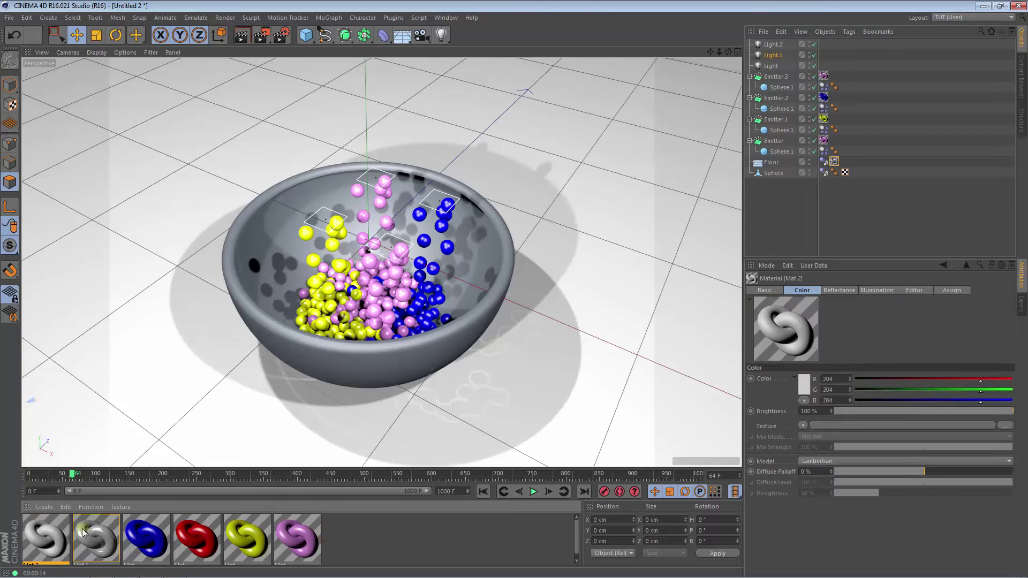
double_click(46, 529)
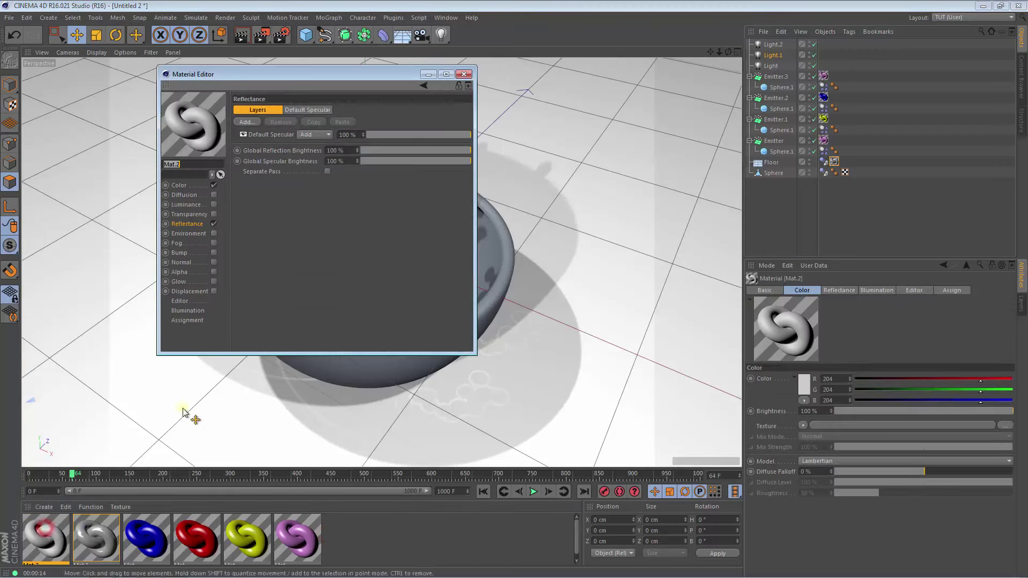
left_click(177, 185)
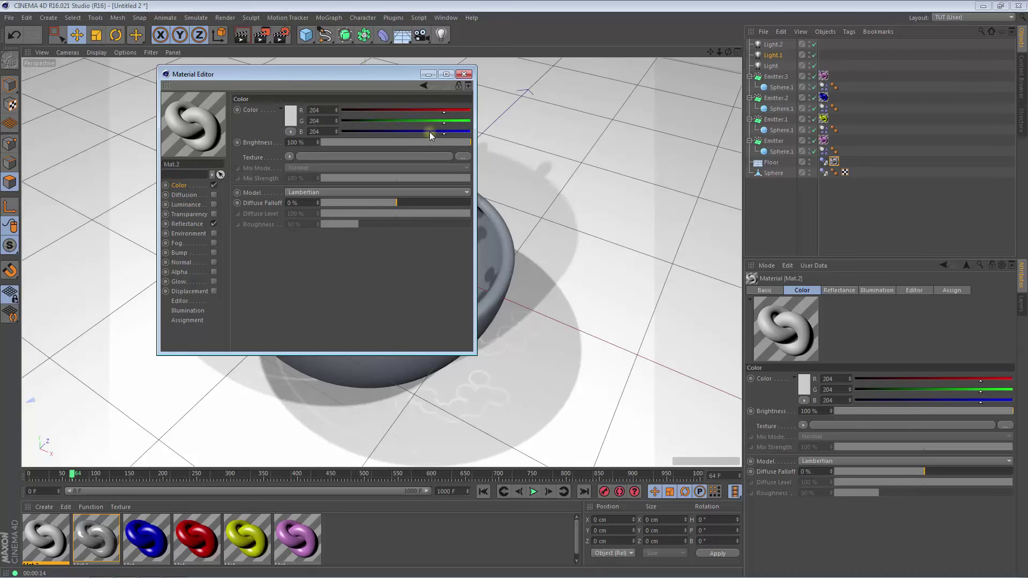
left_click_drag(445, 122, 343, 123)
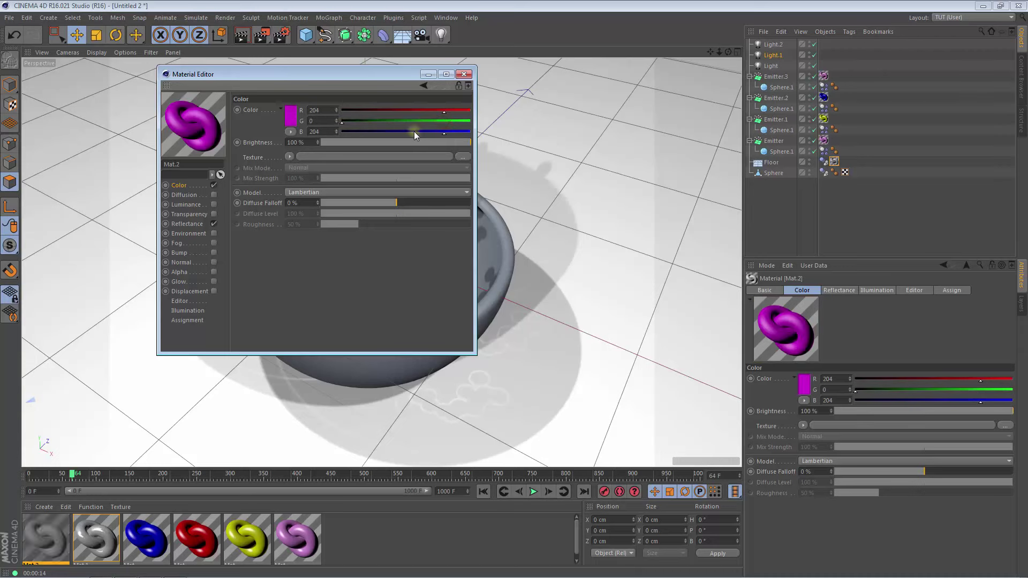
left_click_drag(445, 134, 342, 134)
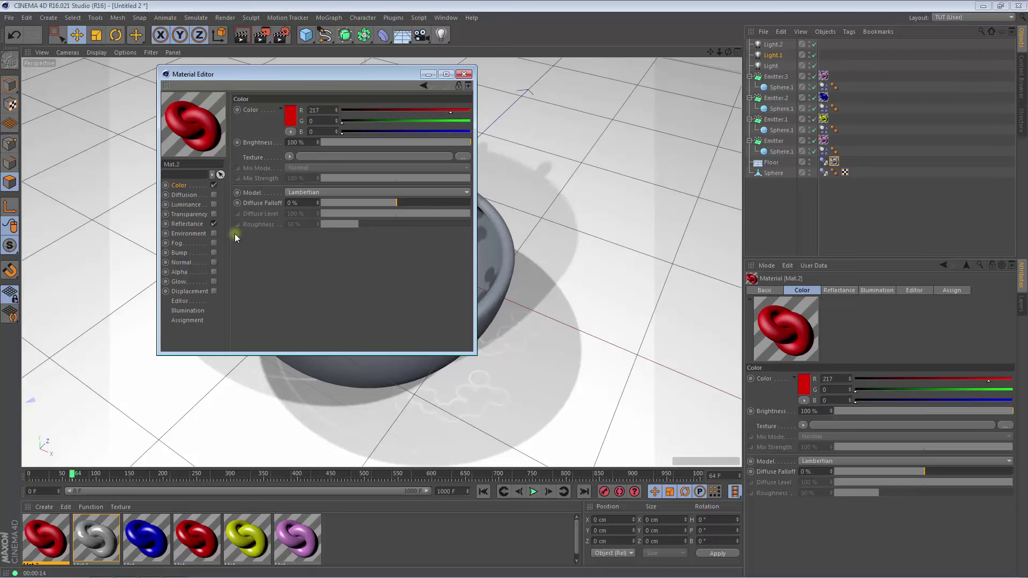
Add a Reflection (Legacy) layer to Mat.2 with 80% strength and 70% opacity.
left_click(188, 224)
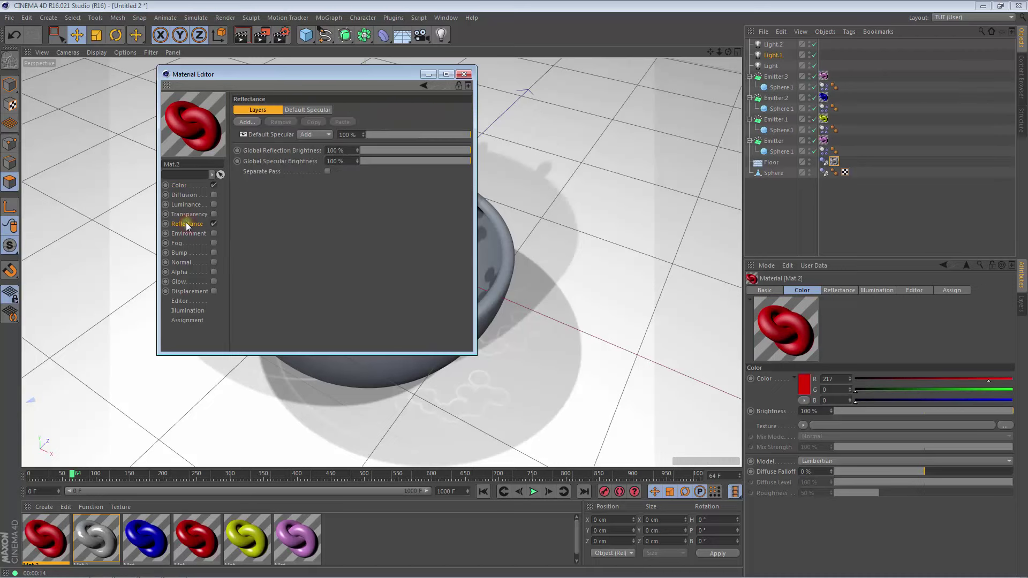
left_click(251, 121)
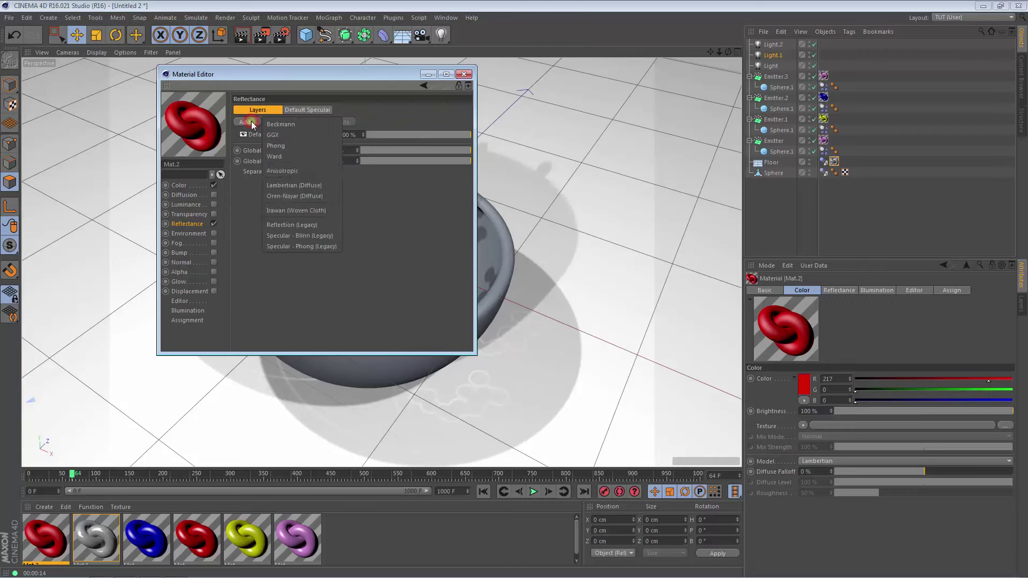
left_click(290, 226)
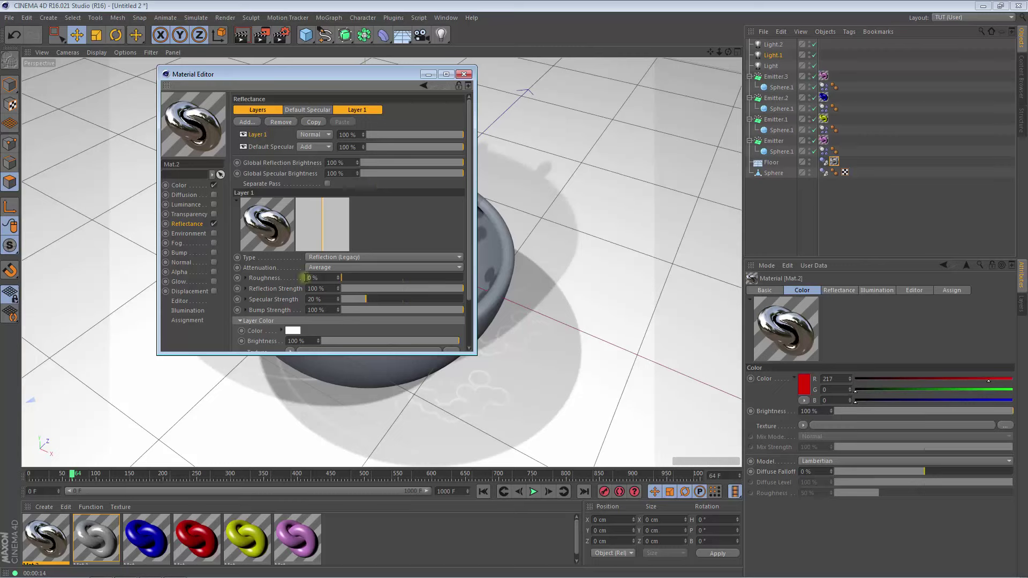
left_click(454, 289)
left_click_drag(439, 285, 440, 285)
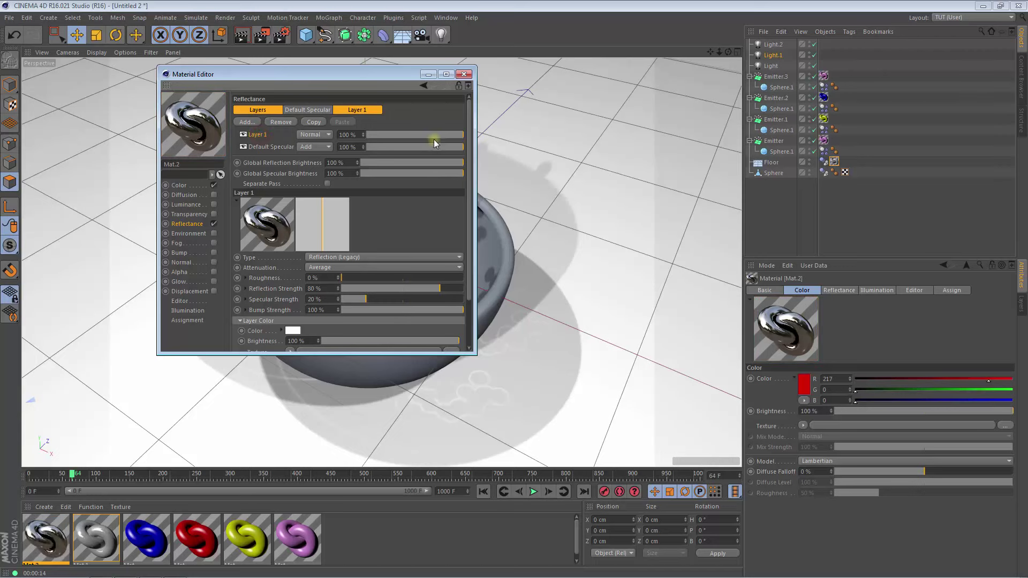
left_click_drag(448, 137, 443, 136)
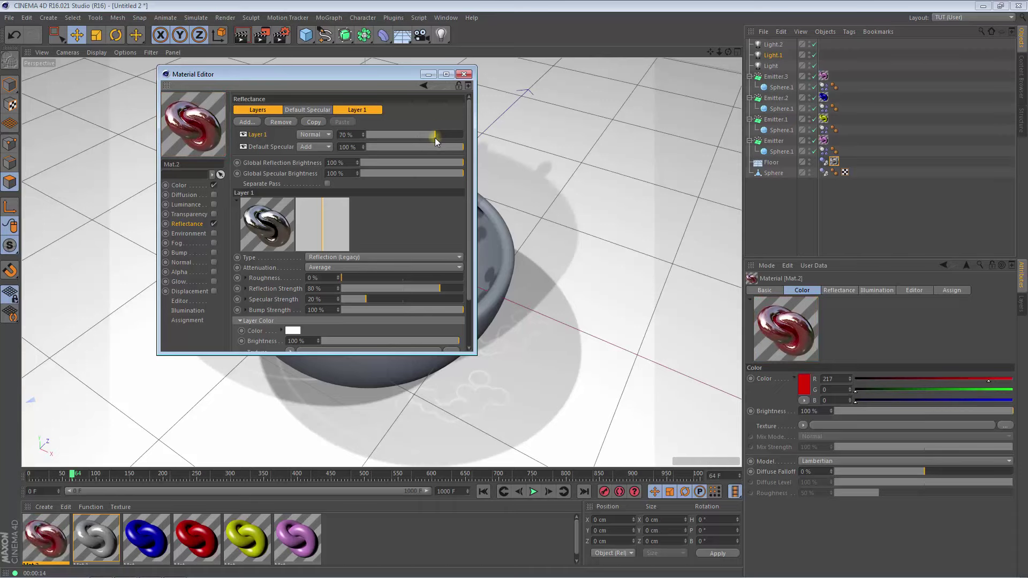
Apply Mat.2 to the bowl Sphere object.
left_click(464, 74)
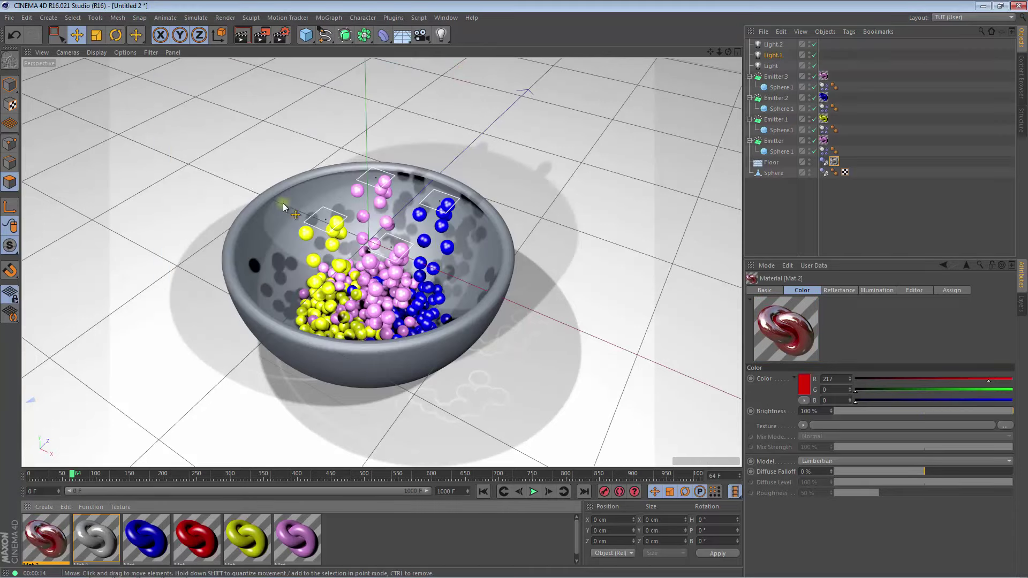
left_click_drag(29, 537, 727, 273)
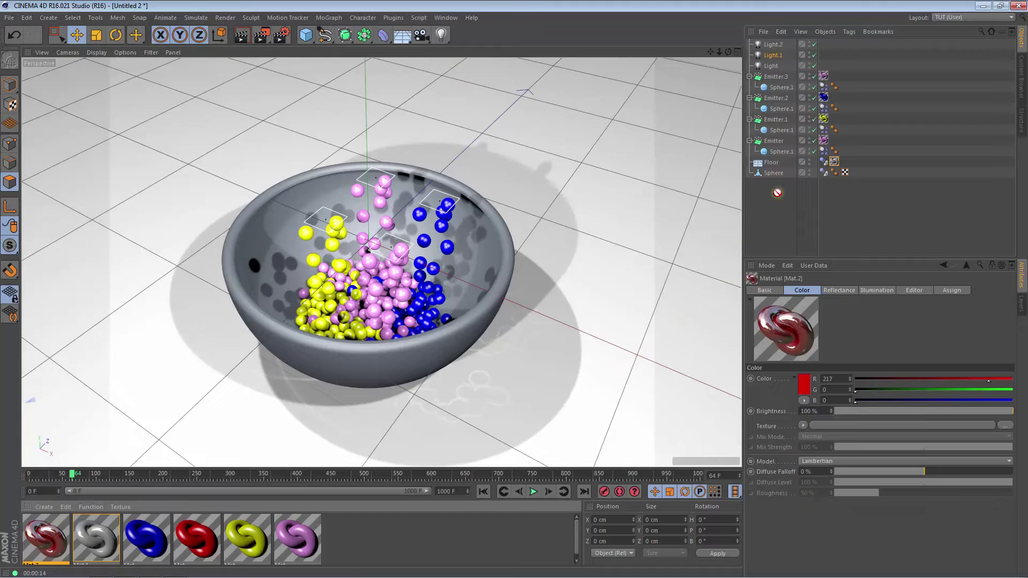
left_click_drag(727, 273, 773, 174)
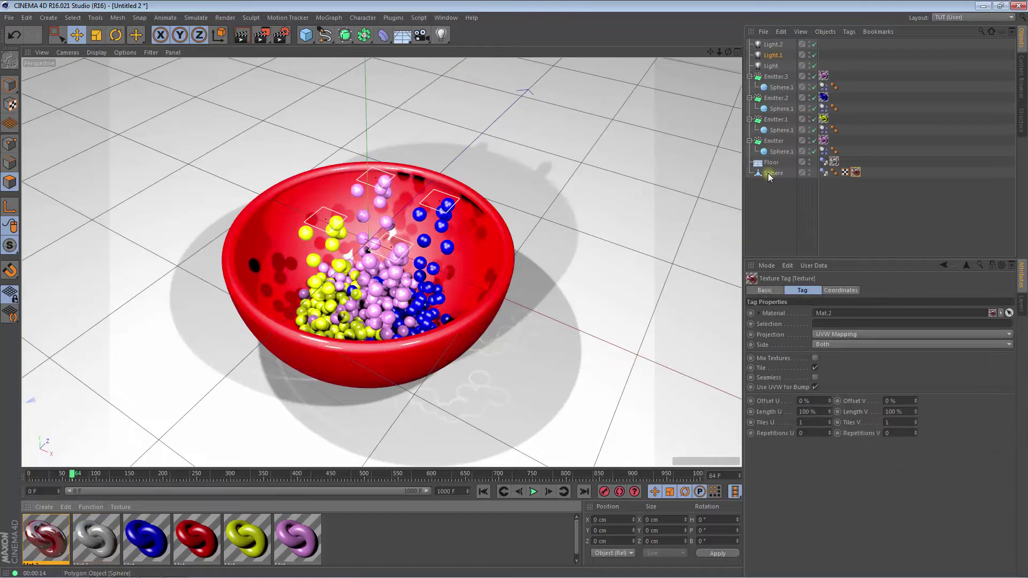
Render the active view to preview the GI-lit red bowl and balls.
left_click(242, 36)
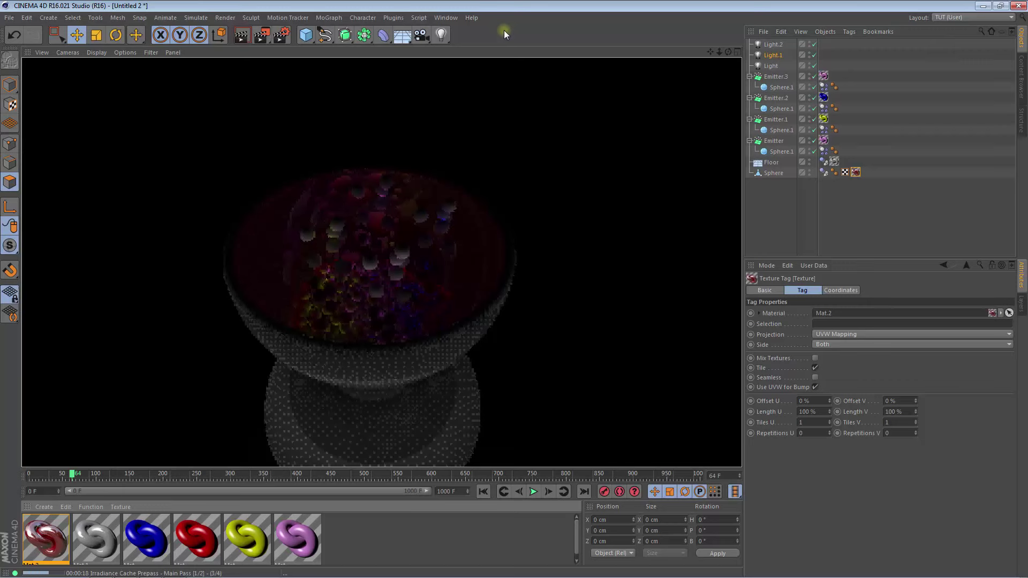